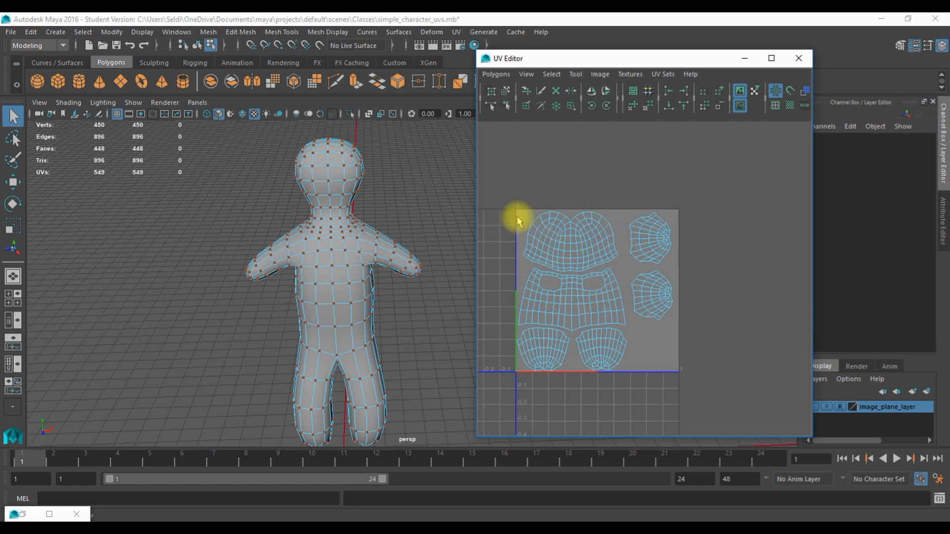
- Select all the character's UVs in the UV Editor and open the UV Snapshot options
right_click(519, 188)
click(570, 188)
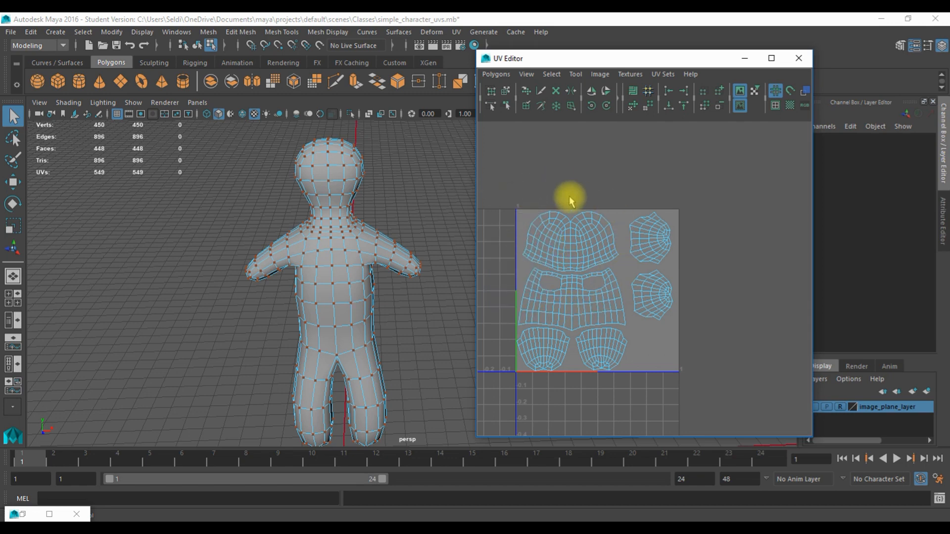
drag(495, 172, 715, 391)
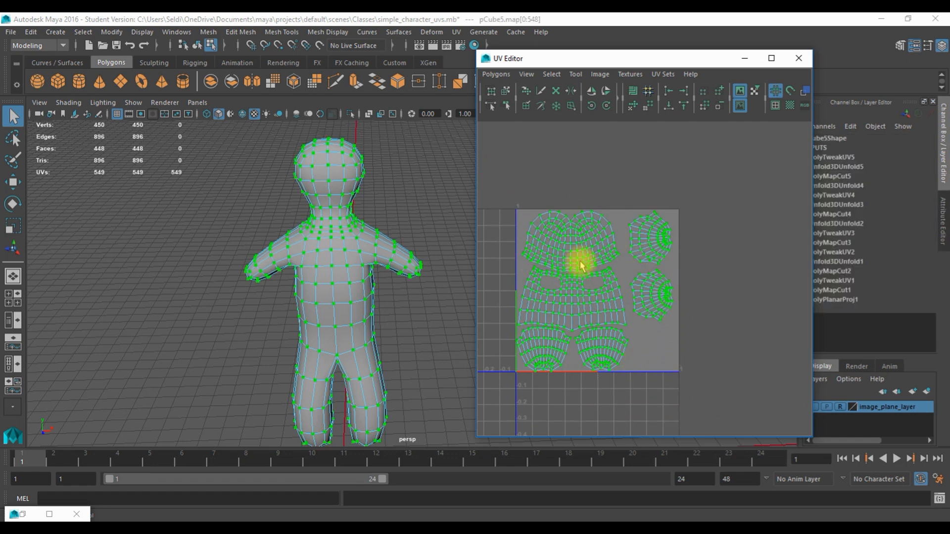
click(495, 75)
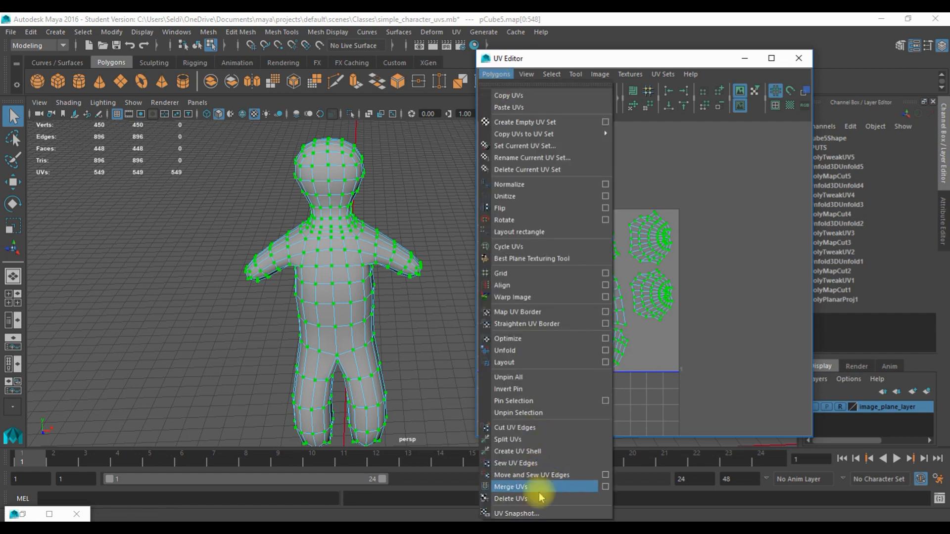
click(533, 513)
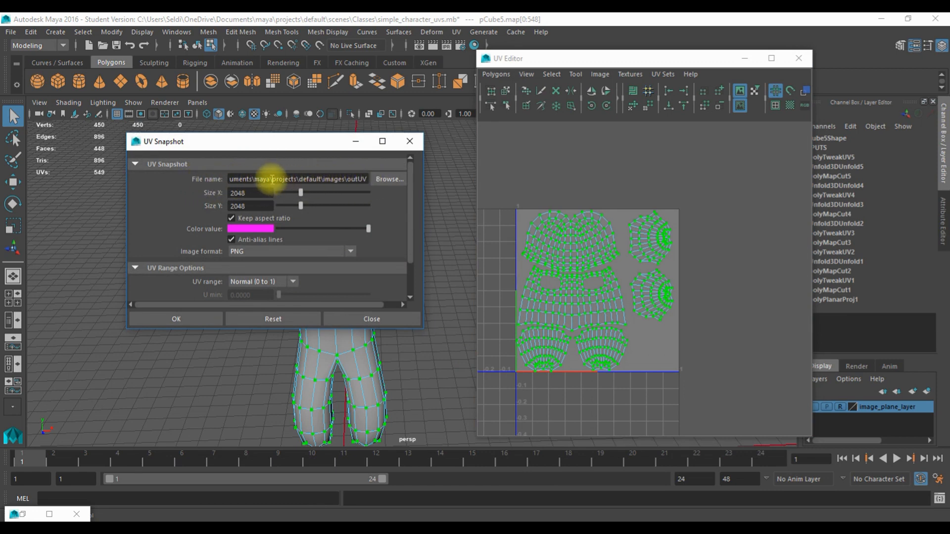
- Name the UV snapshot spacedude and save it to the project's images folder as a 2048 x 2048 PNG
double_click(301, 179)
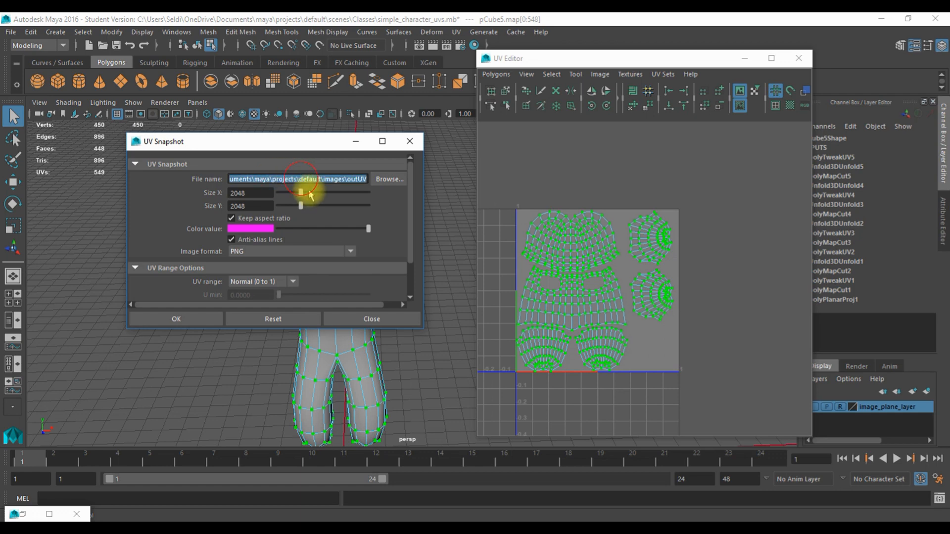
click(317, 180)
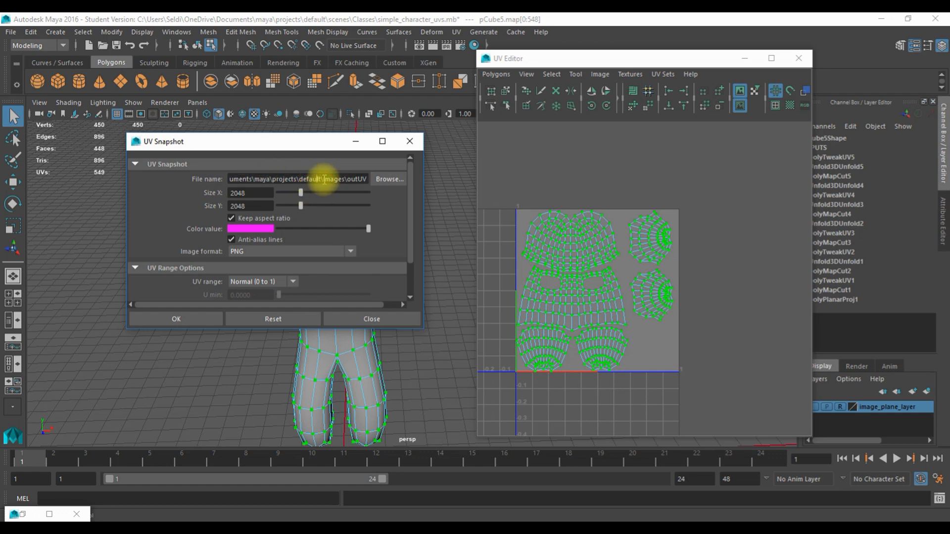
double_click(363, 181)
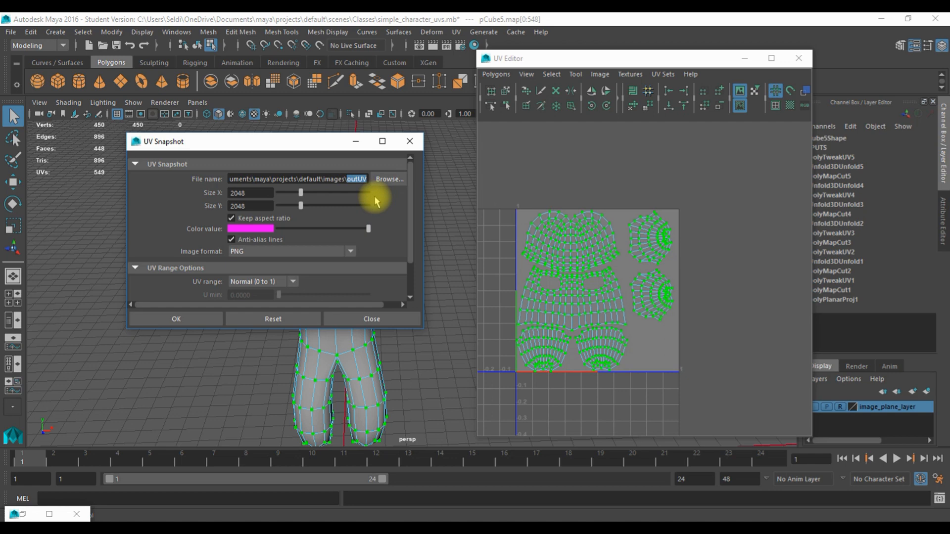
text(spacedude)
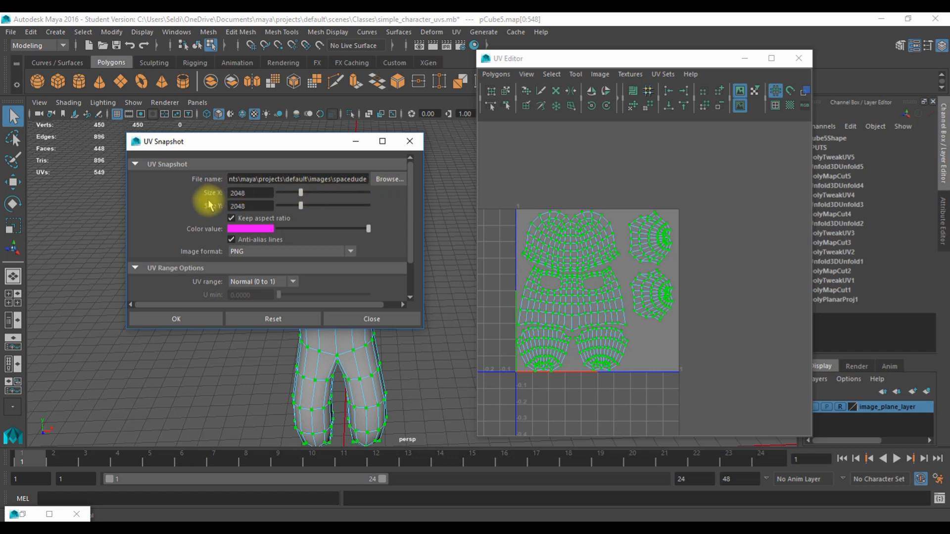
click(254, 206)
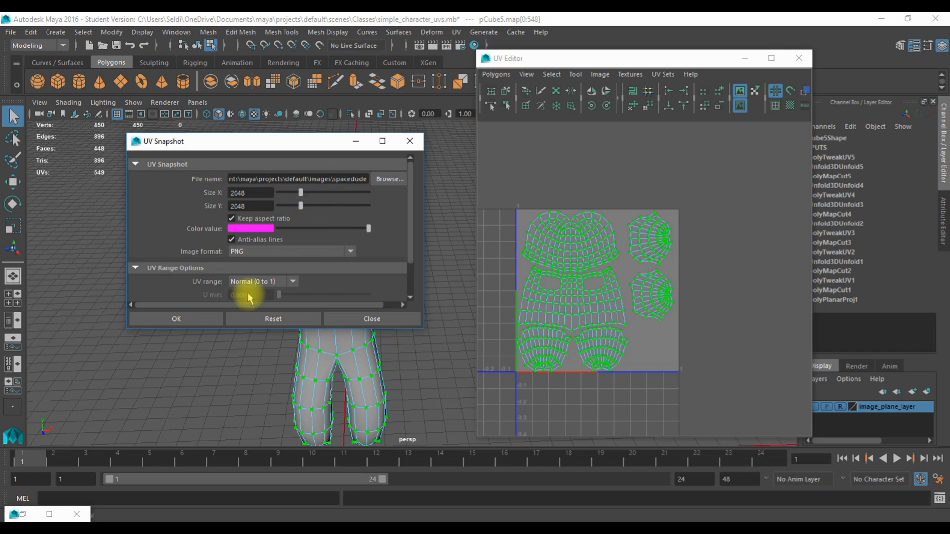
click(169, 321)
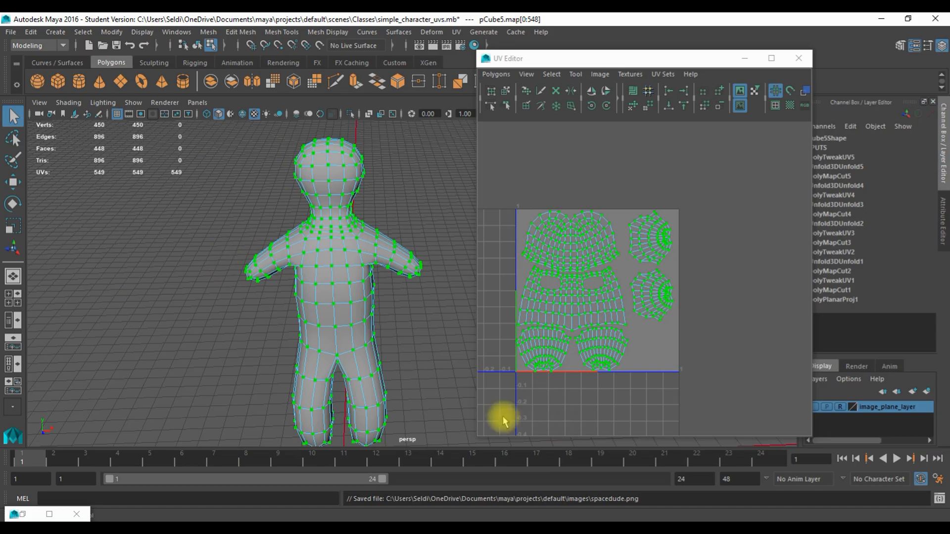
- Switch to Photoshop and open the spacedude image from Documents > maya > projects > default > images
click(446, 531)
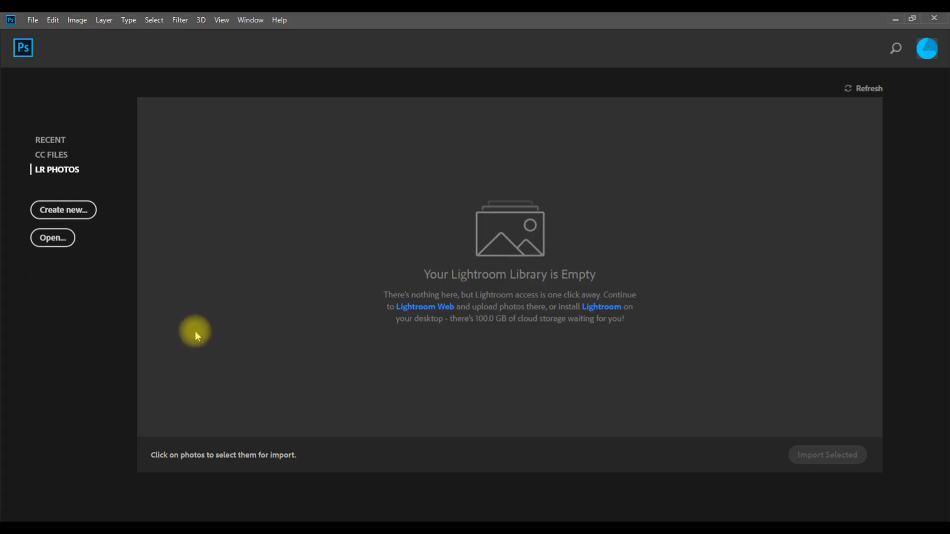
click(53, 243)
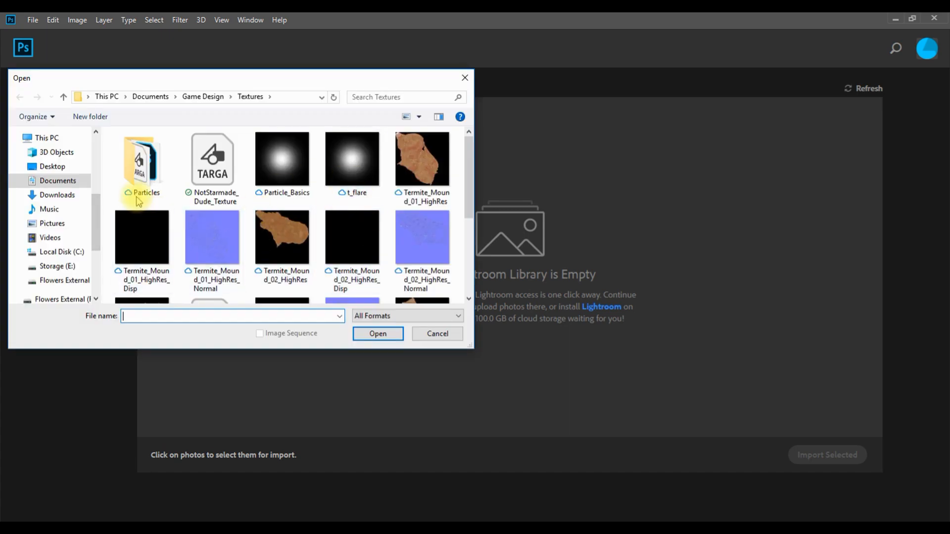
click(46, 184)
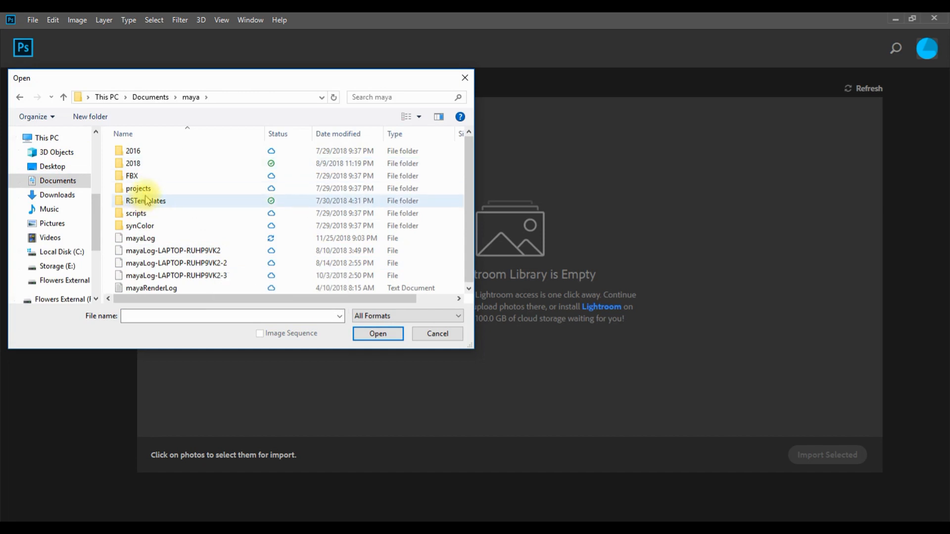
double_click(145, 192)
double_click(151, 153)
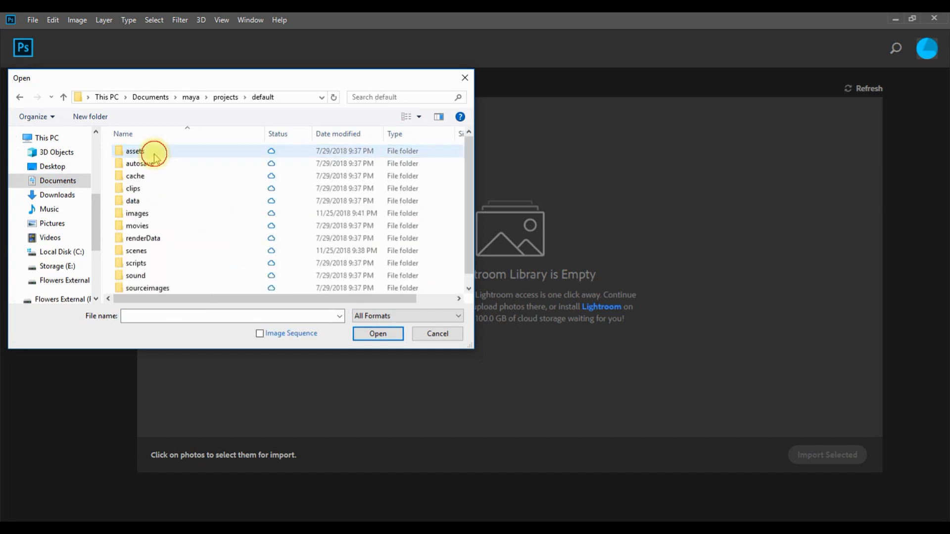
double_click(154, 216)
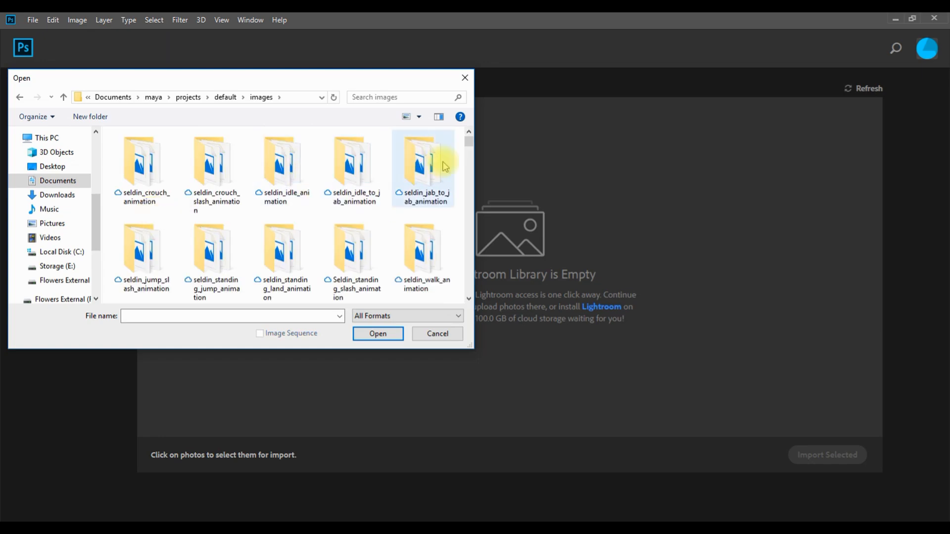
drag(471, 143, 454, 296)
click(173, 283)
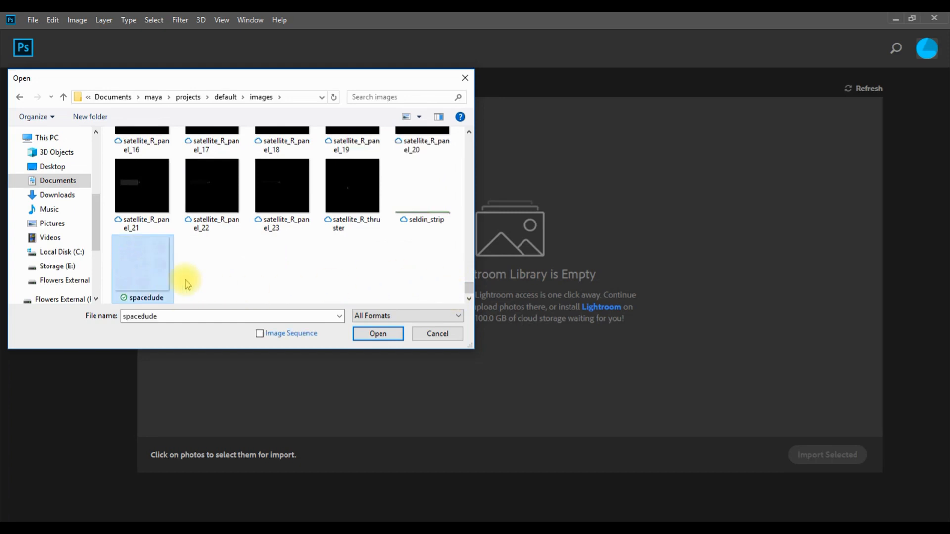
click(382, 333)
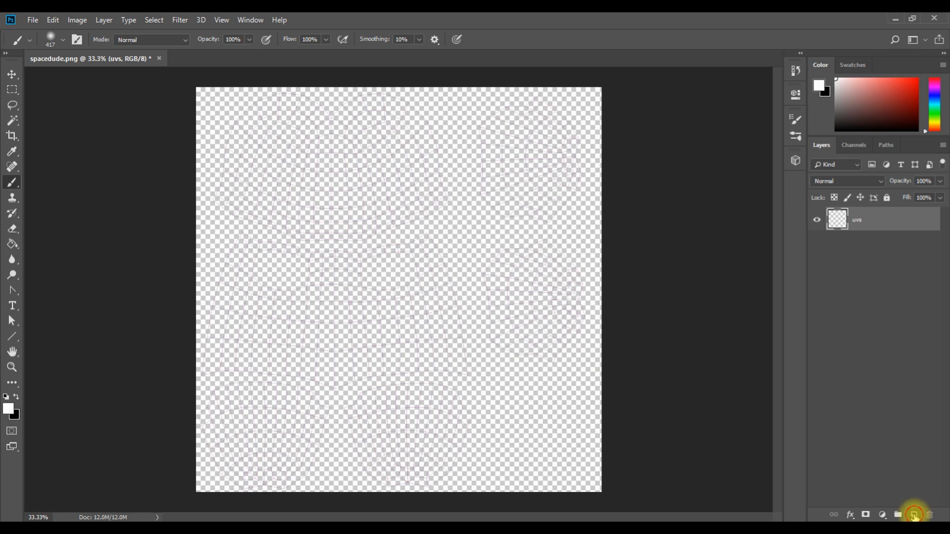
- Add a new layer beneath the uvs layer and fill it with black using the Paint Bucket tool
click(913, 515)
drag(874, 227, 872, 290)
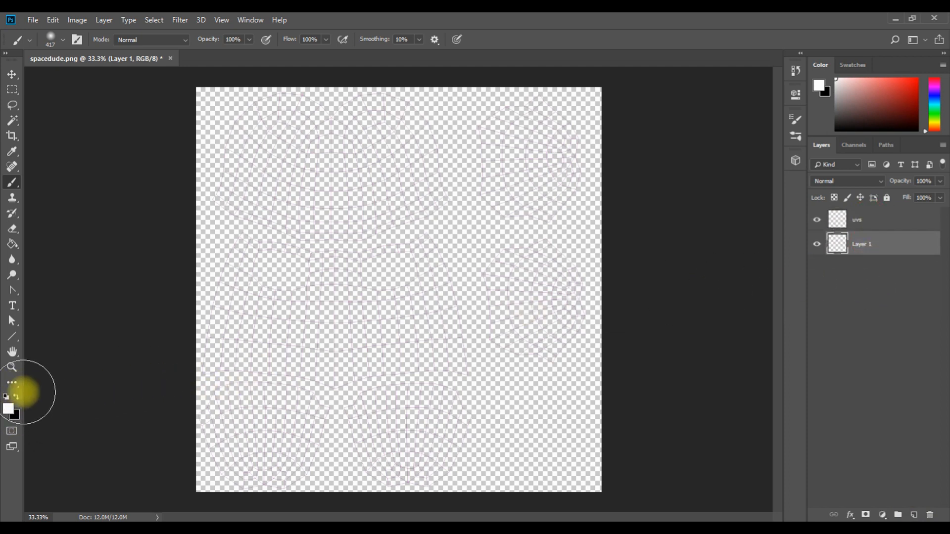
click(17, 398)
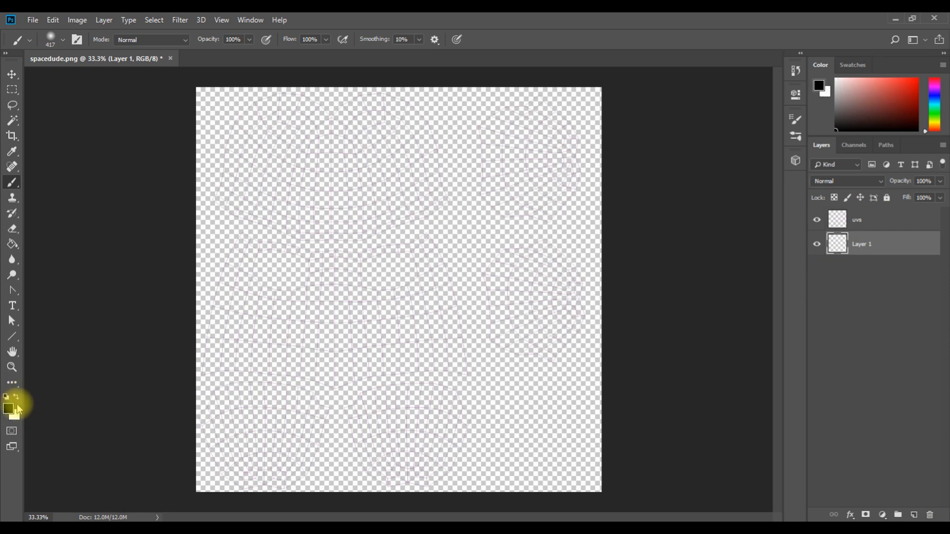
click(13, 246)
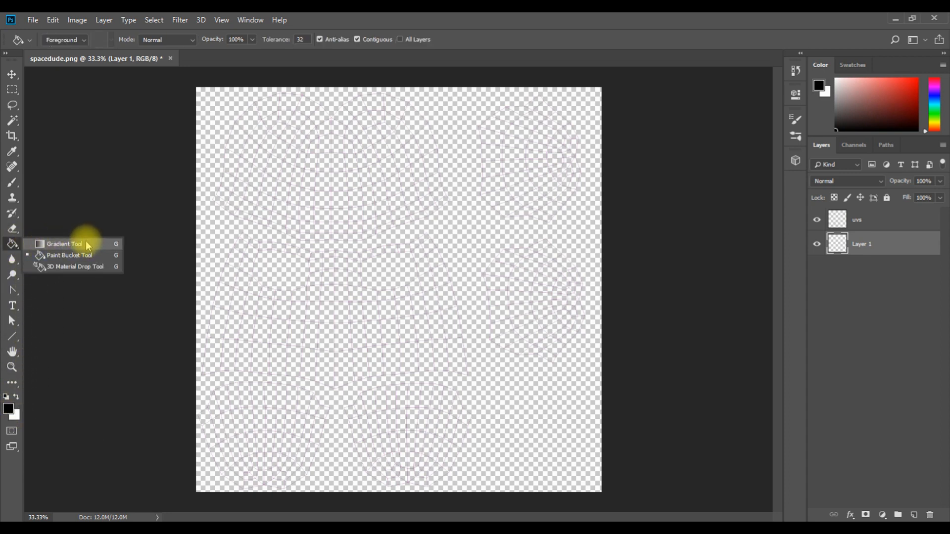
click(80, 256)
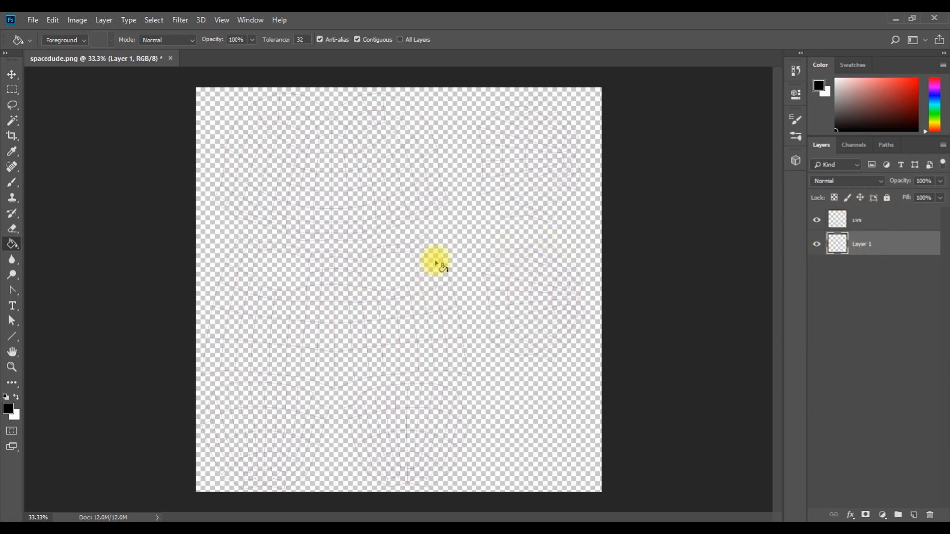
click(473, 242)
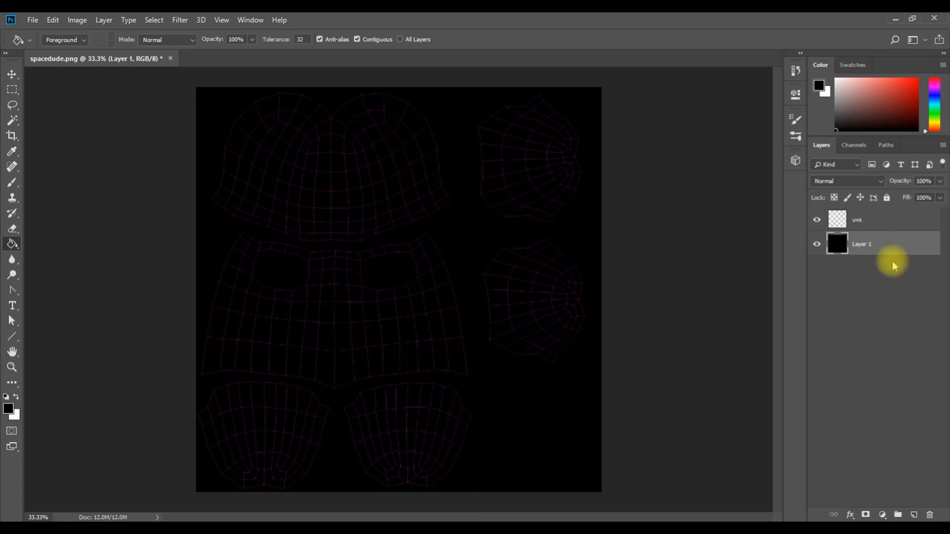
- Delete the black-filled layer and leave the uvs layer deselected
drag(905, 245, 930, 515)
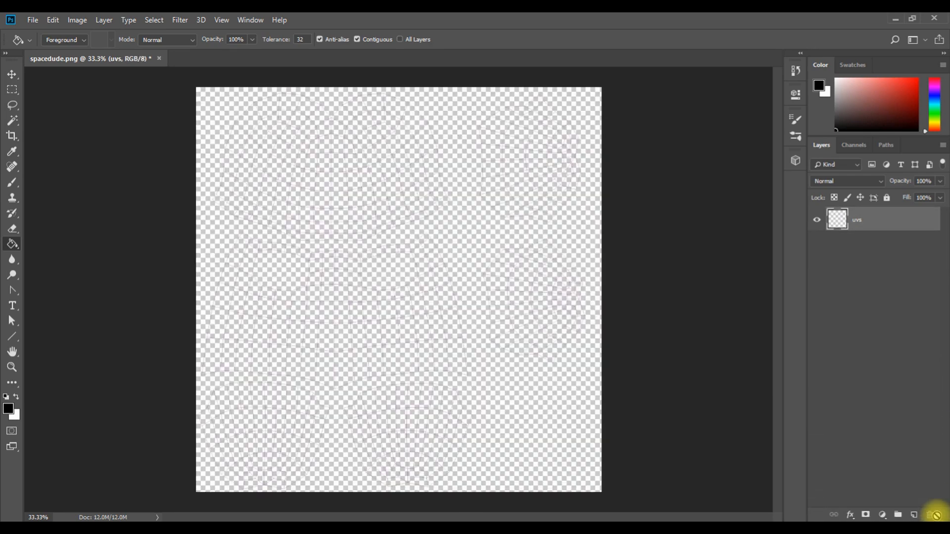
click(868, 299)
drag(871, 227, 887, 516)
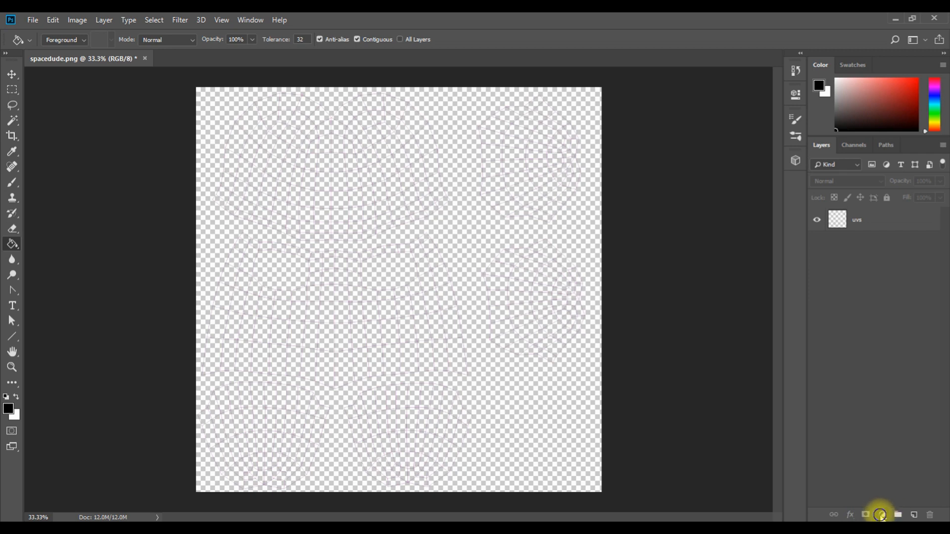
- Add a Solid Color fill layer in black (000000) and place it beneath the uvs layer
click(881, 515)
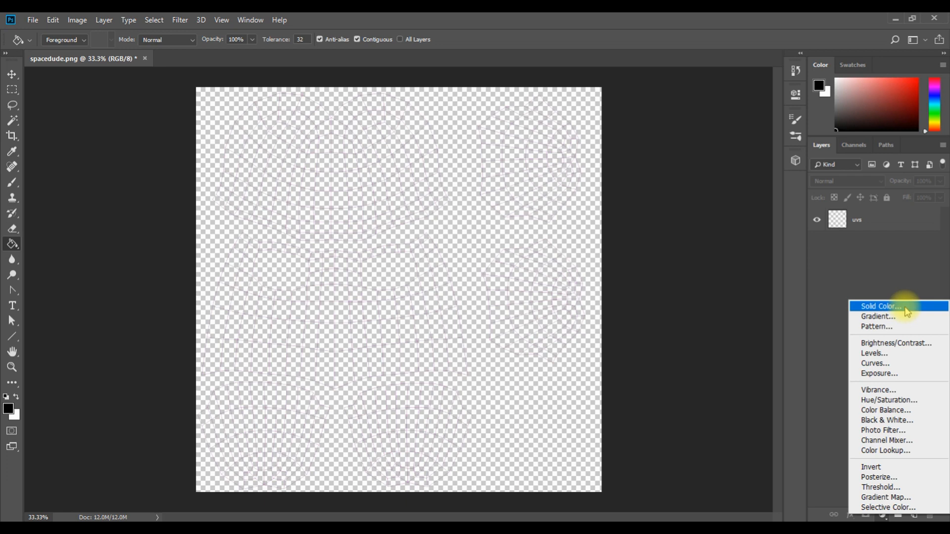
click(881, 306)
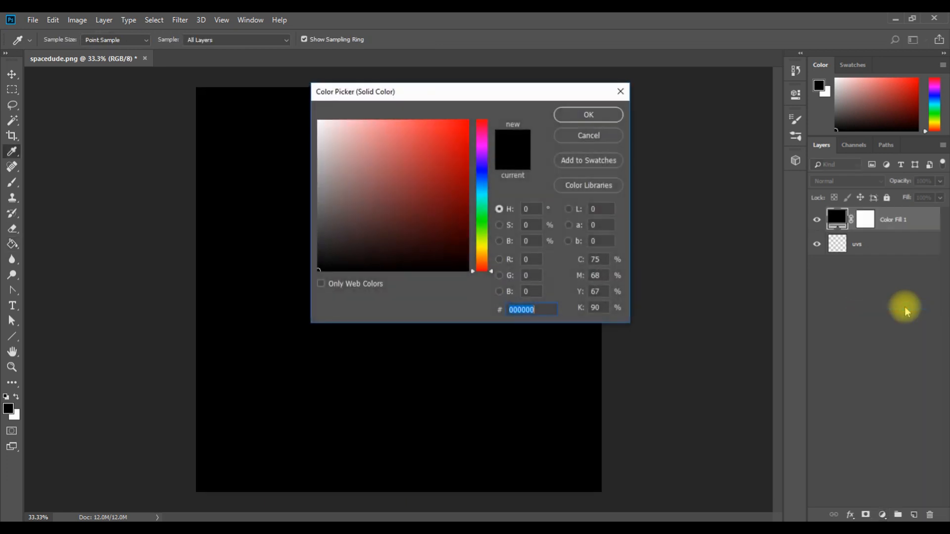
drag(446, 99, 539, 158)
mouse_move(490, 310)
mouse_down()
mouse_move(569, 170)
mouse_move(526, 270)
mouse_move(547, 291)
mouse_move(378, 376)
mouse_up()
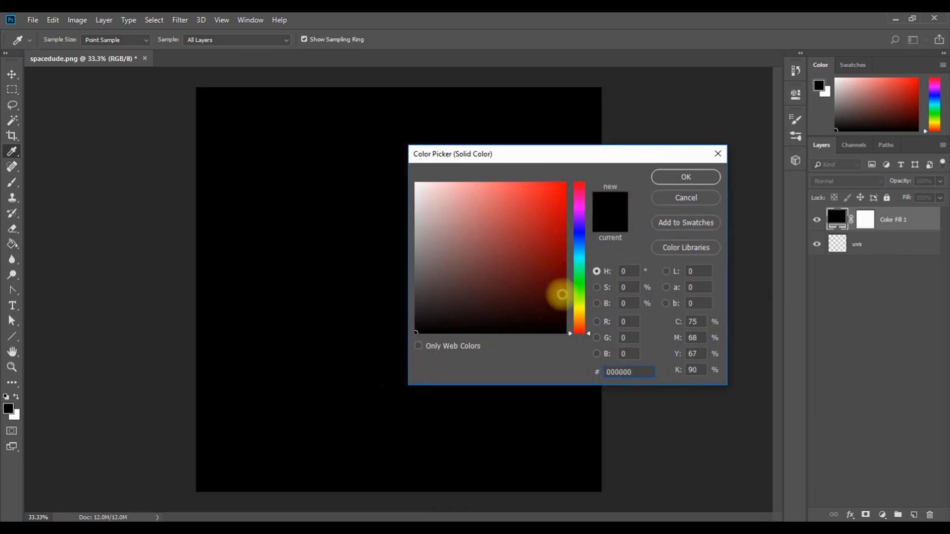
click(674, 177)
drag(875, 230, 916, 270)
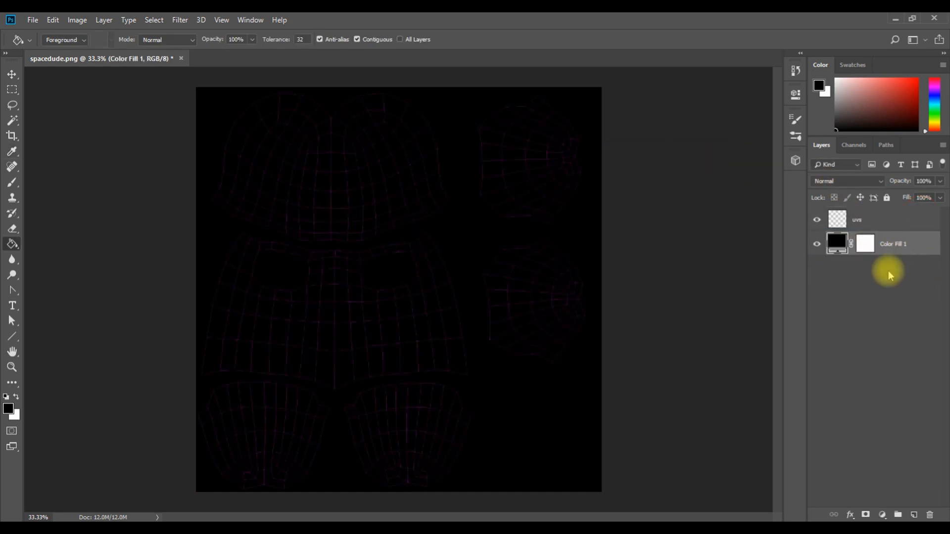
- Rename the color fill layer to background
double_click(891, 242)
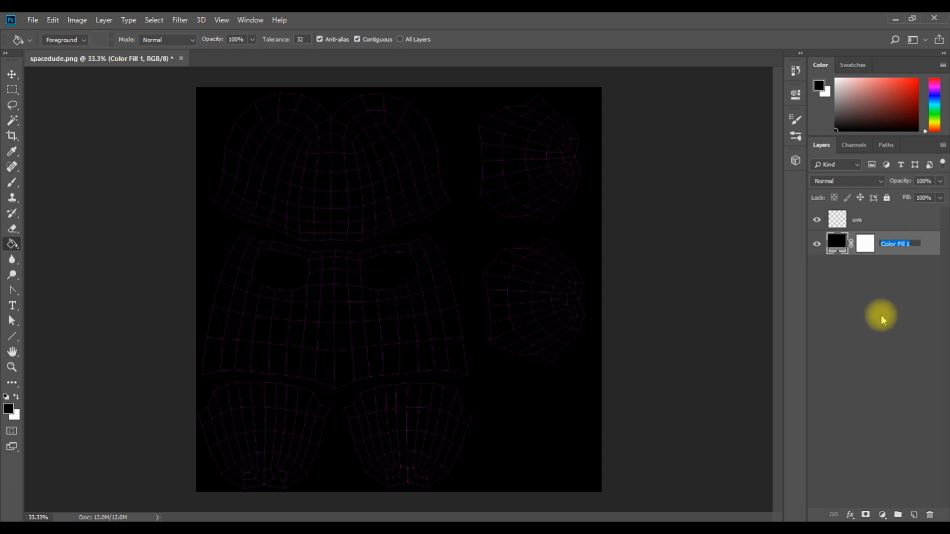
text(background)
key(Return)
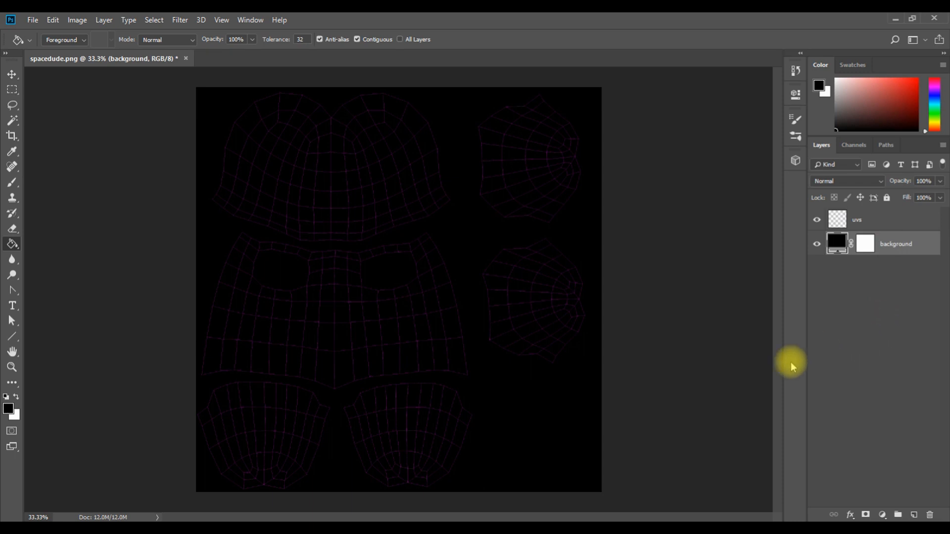
double_click(838, 243)
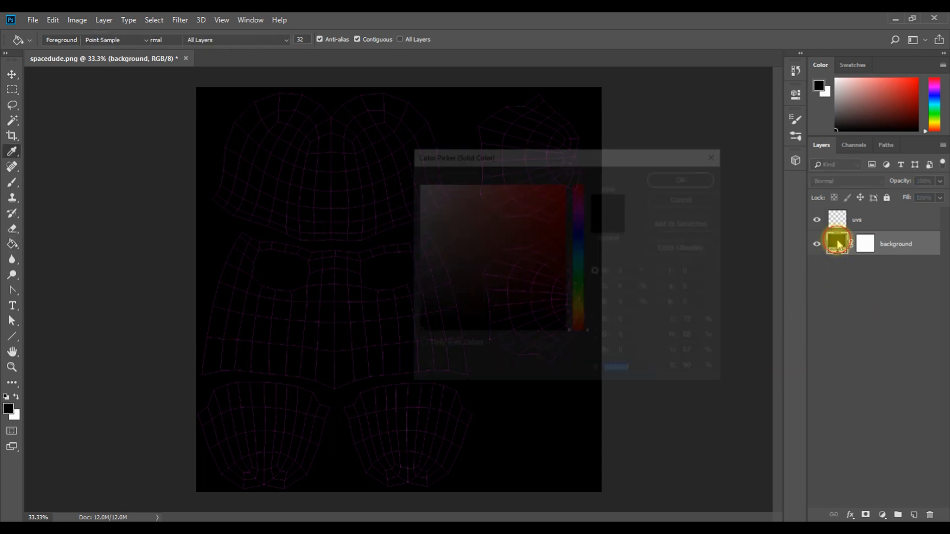
drag(509, 318, 464, 277)
click(706, 206)
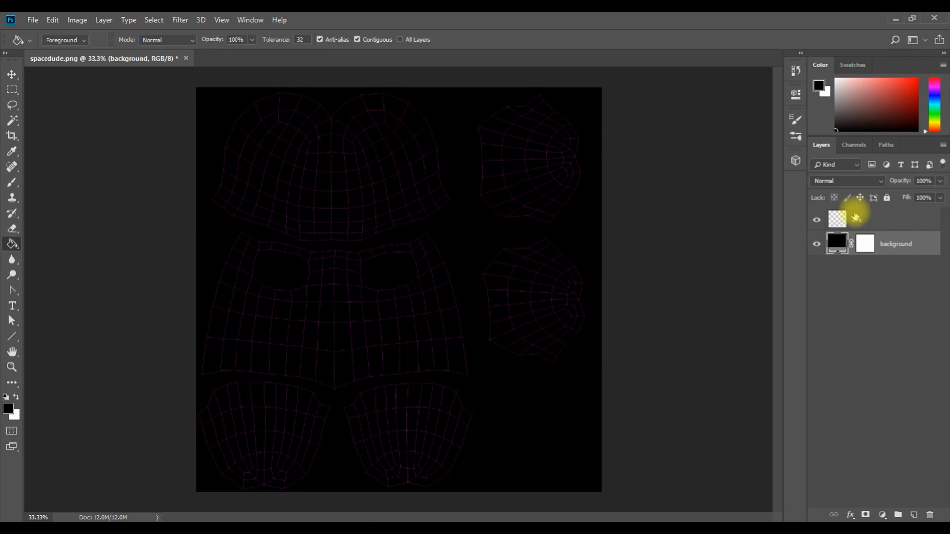
- Add a layer named color between the uvs and background layers, and activate the Brush tool
click(888, 220)
click(901, 245)
click(889, 222)
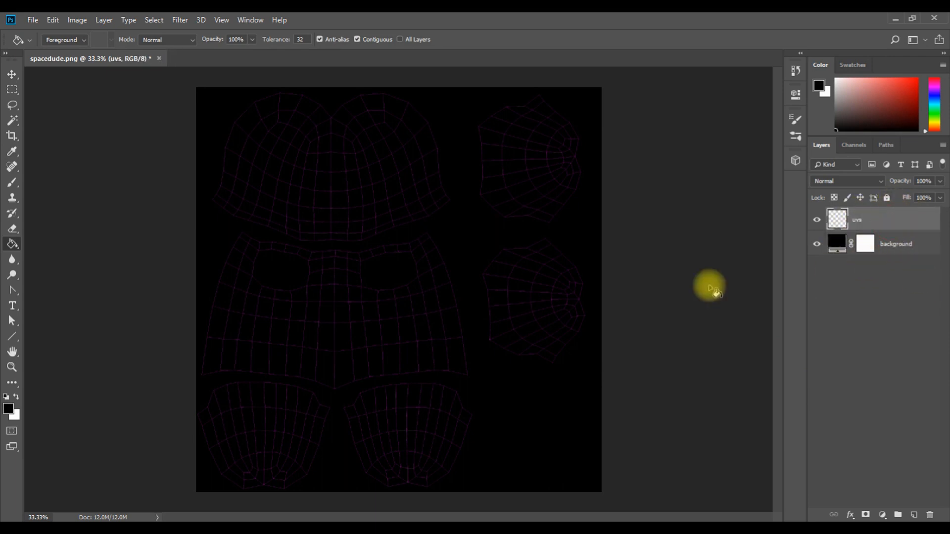
click(914, 516)
drag(880, 229, 882, 256)
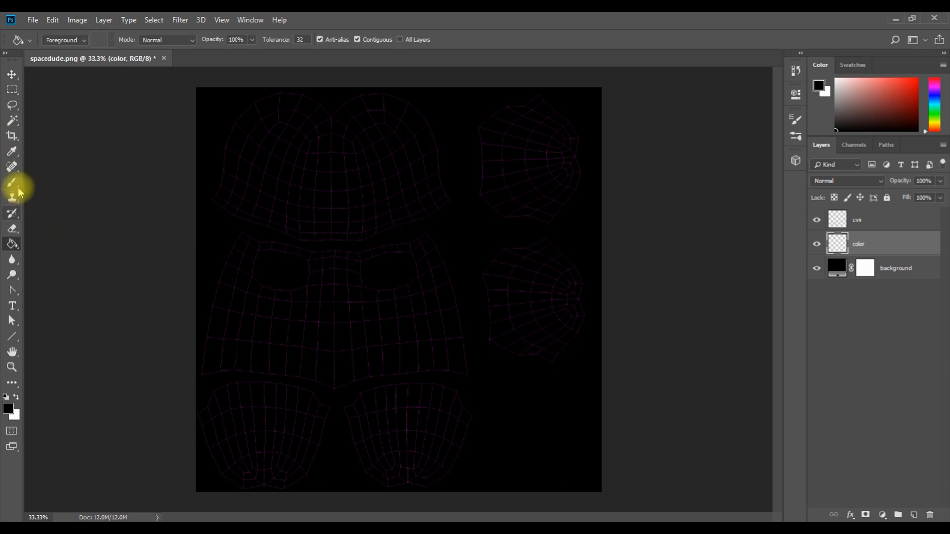
drag(12, 183, 49, 186)
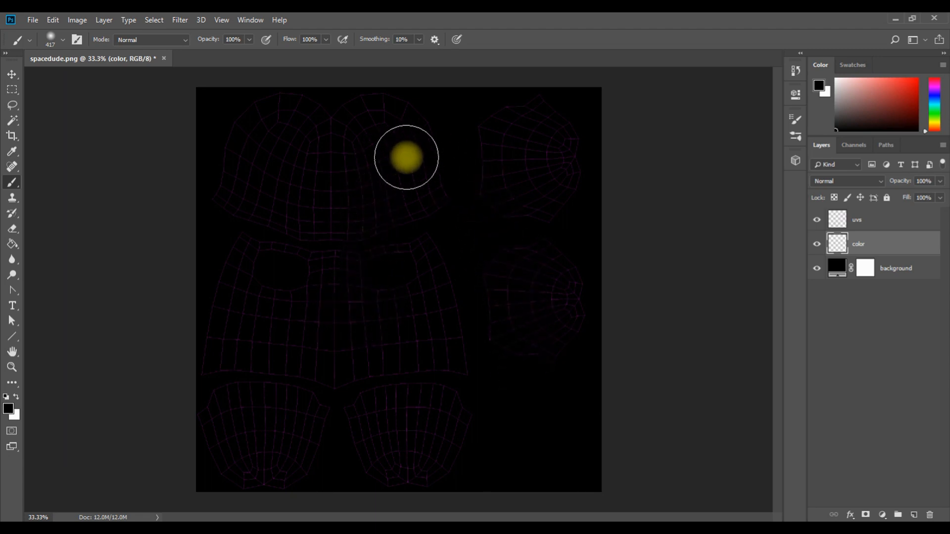
- Save the layered document as spacedude_texture in Photoshop PSD format in the Textures folder, with Maximize Compatibility on
click(30, 20)
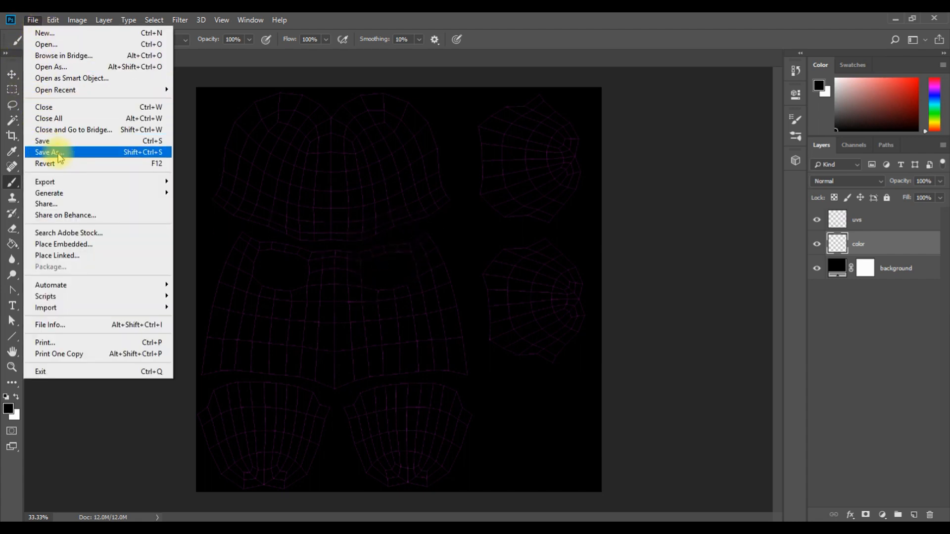
click(82, 154)
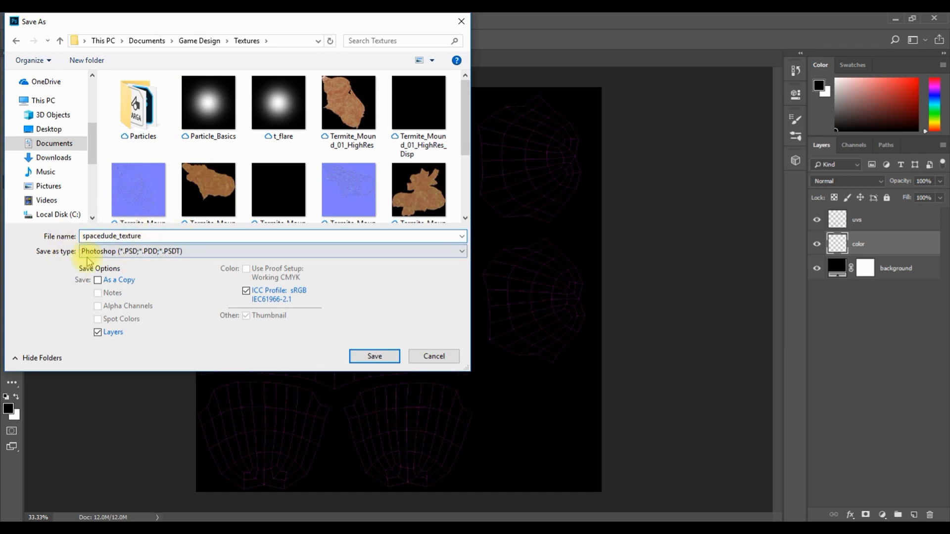
click(395, 359)
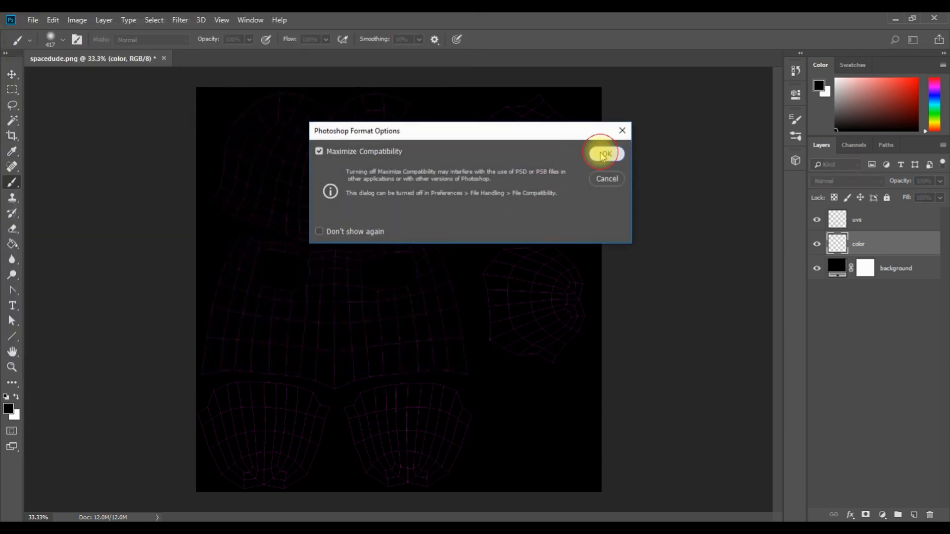
click(604, 155)
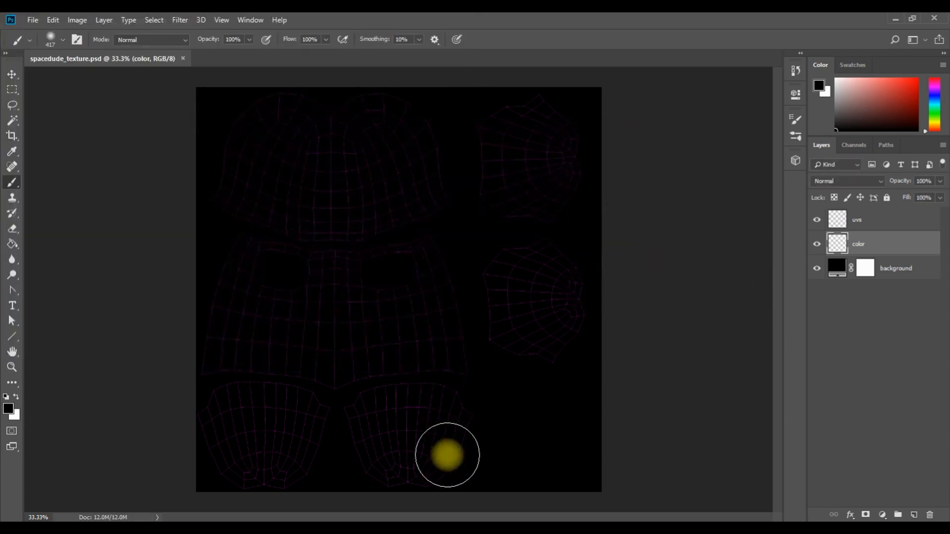
- Switch to Maya, minimize the UV Editor and return the character from UV selection to object mode
mouse_move(394, 528)
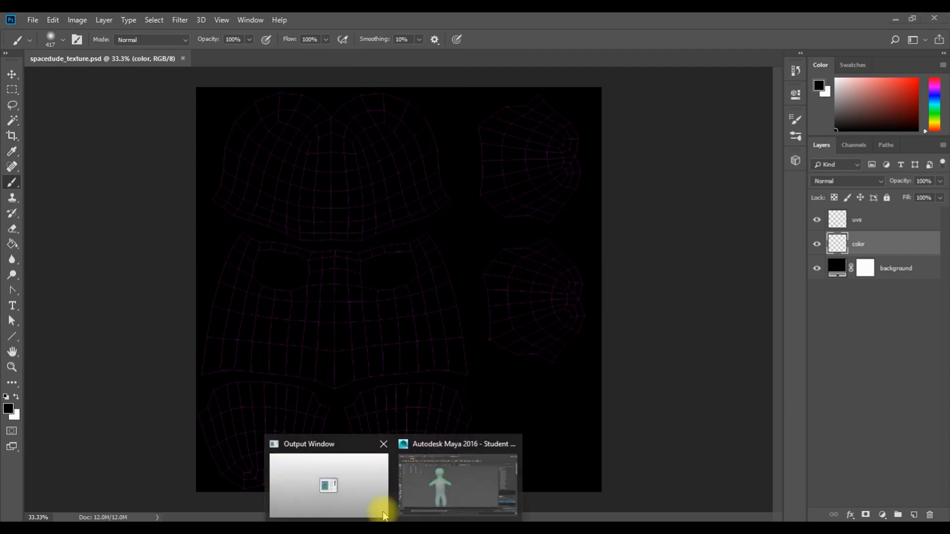
click(442, 488)
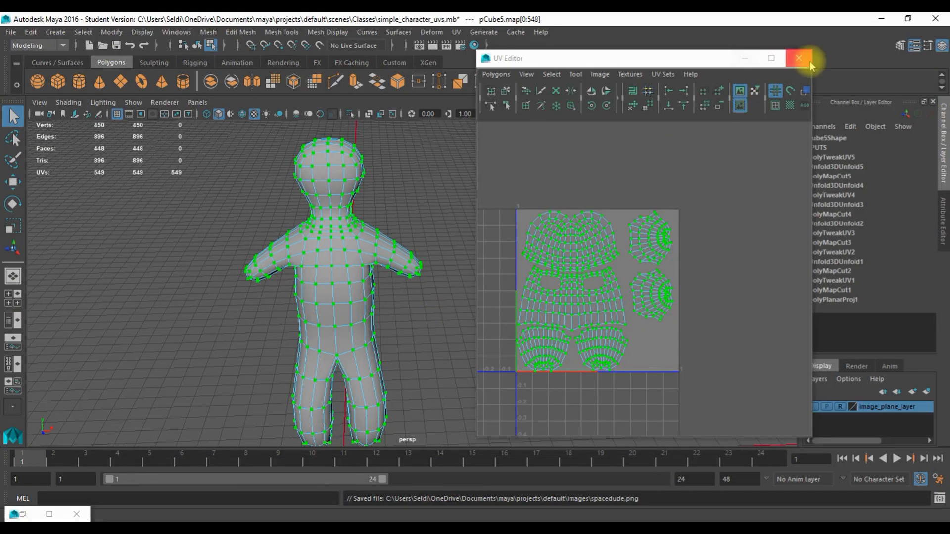
click(751, 58)
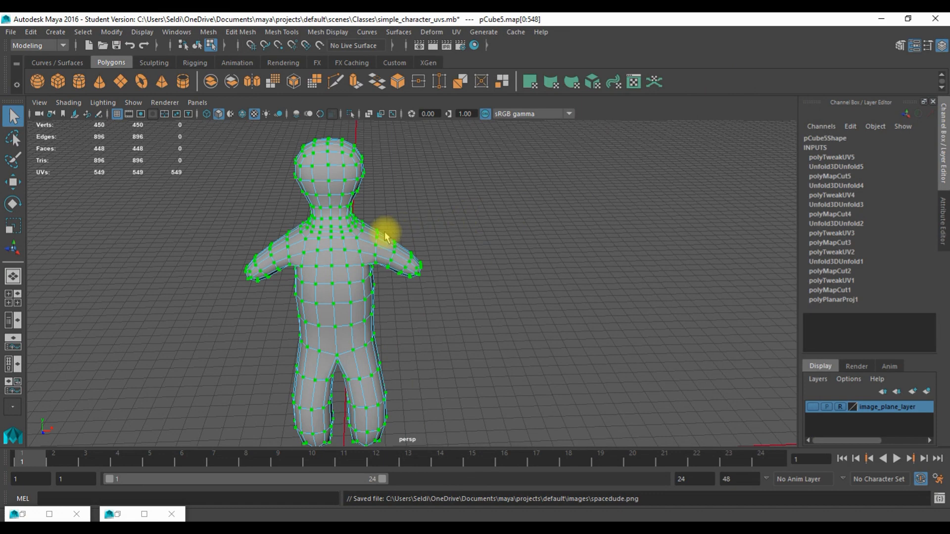
right_click(333, 257)
click(388, 187)
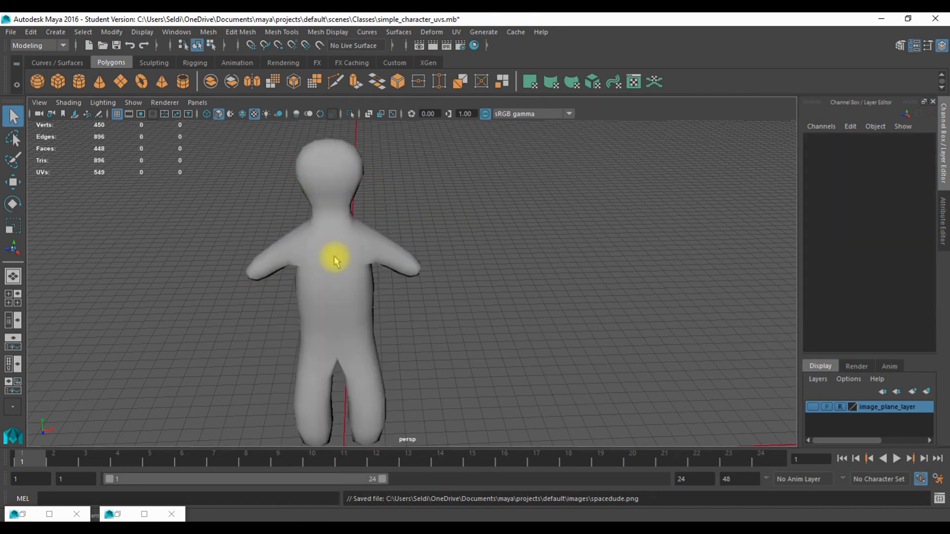
- Select the character mesh and delete its construction history
scroll(844, 280, down, 3)
scroll(843, 280, up, 3)
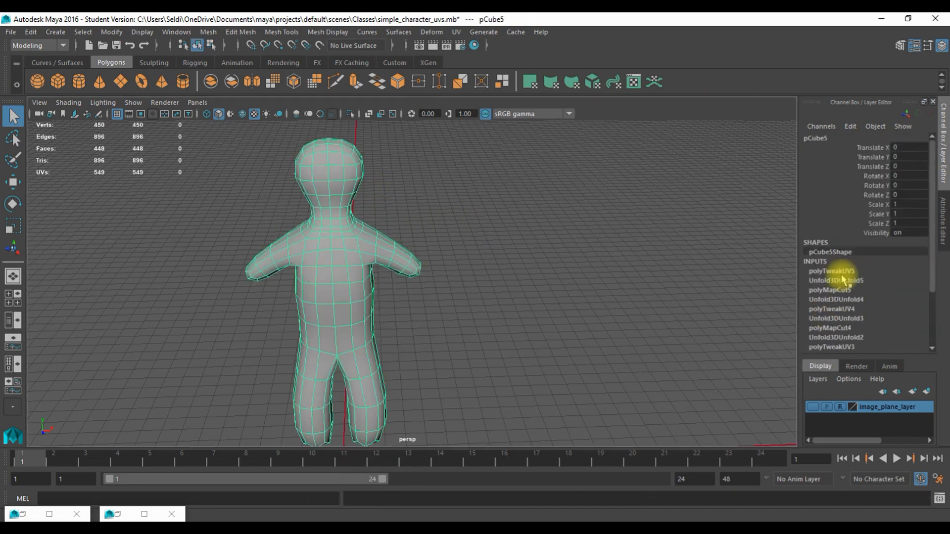
click(30, 33)
mouse_move(74, 171)
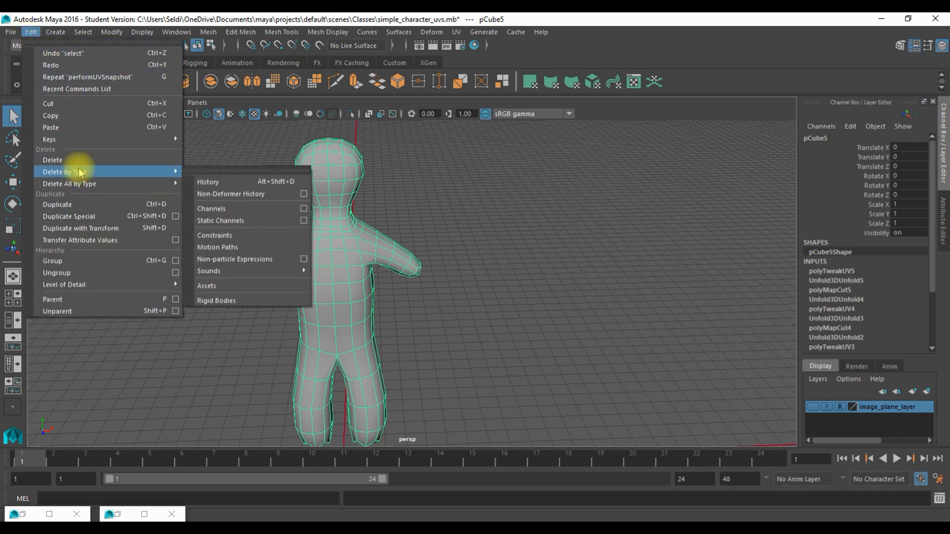
click(229, 188)
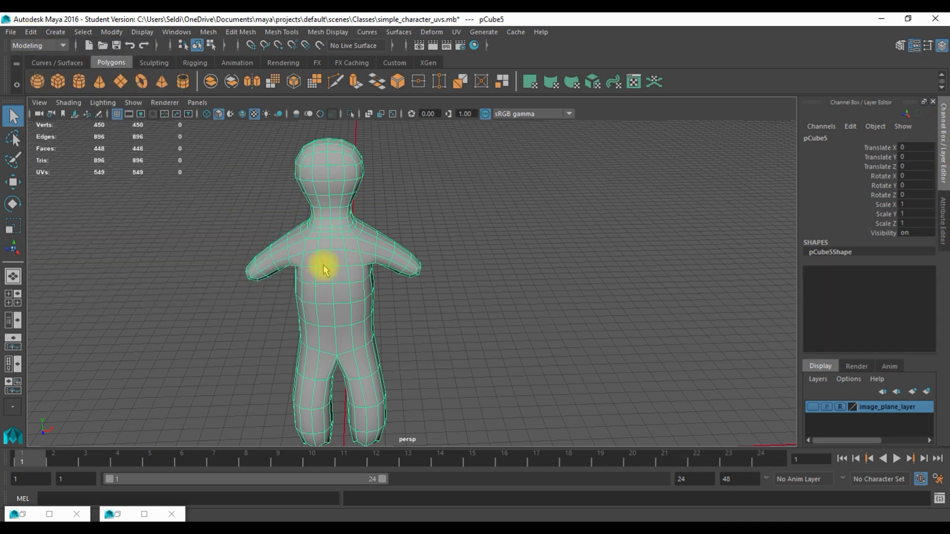
- Assign a new Lambert material to the character and name it spacedude_texture
click(279, 63)
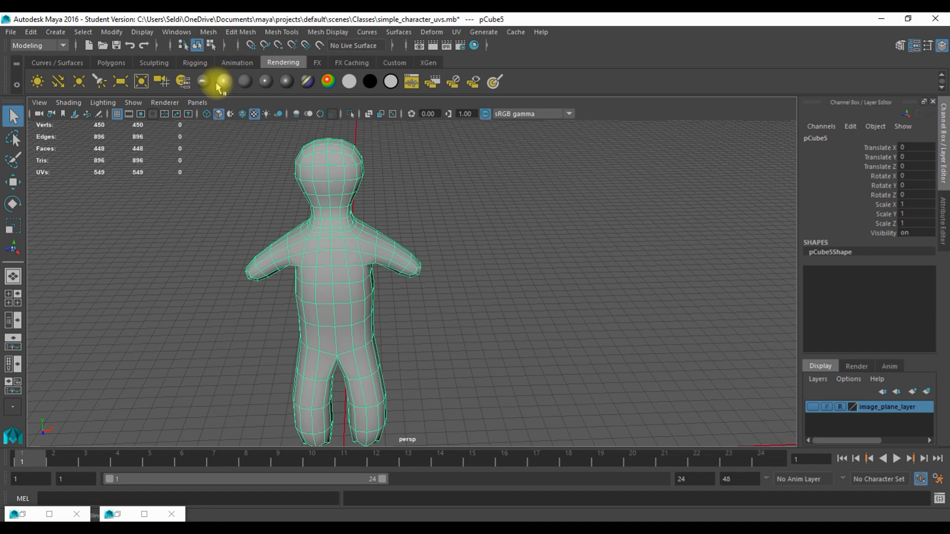
click(245, 84)
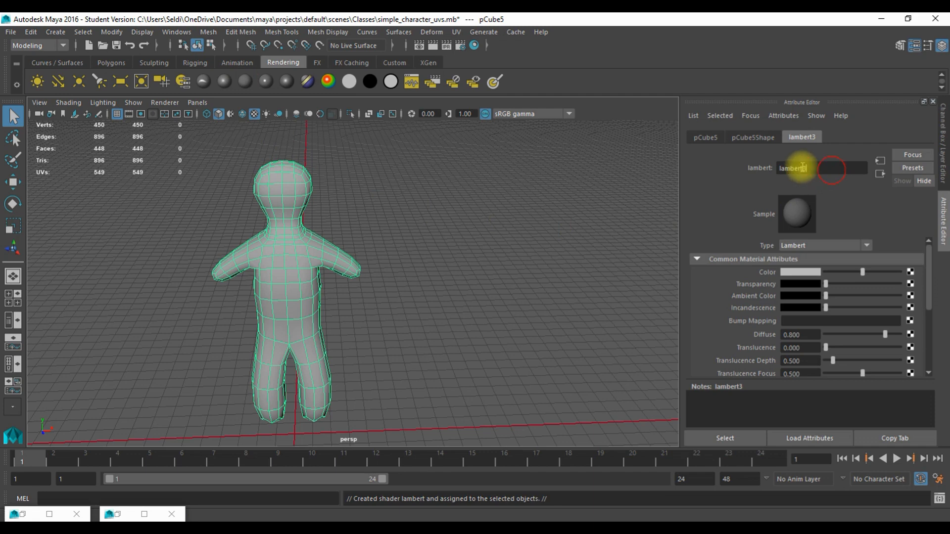
text(spacedude_texture)
key(Return)
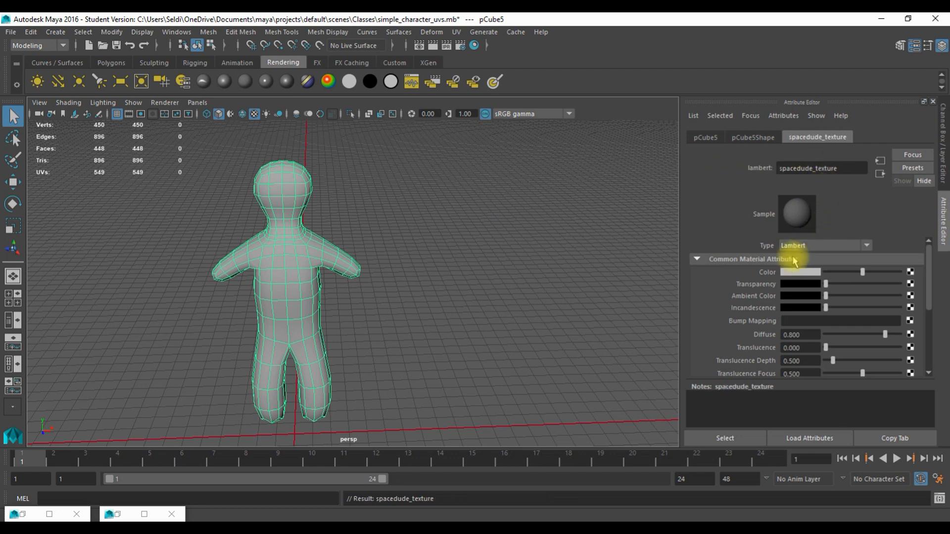
- Connect a File texture to the material's Color, load spacedude_texture.psd from the Textures folder, and check it on the character
click(912, 274)
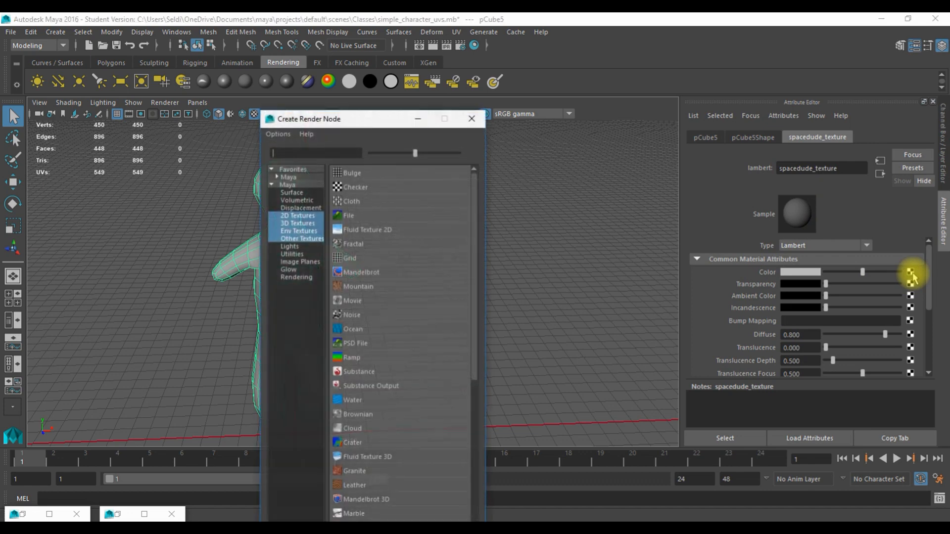
click(347, 213)
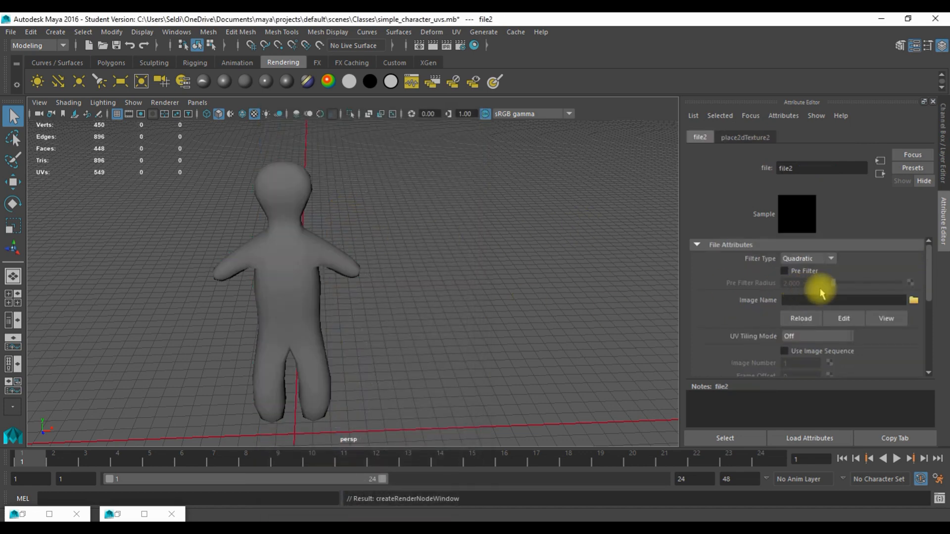
click(914, 300)
click(198, 132)
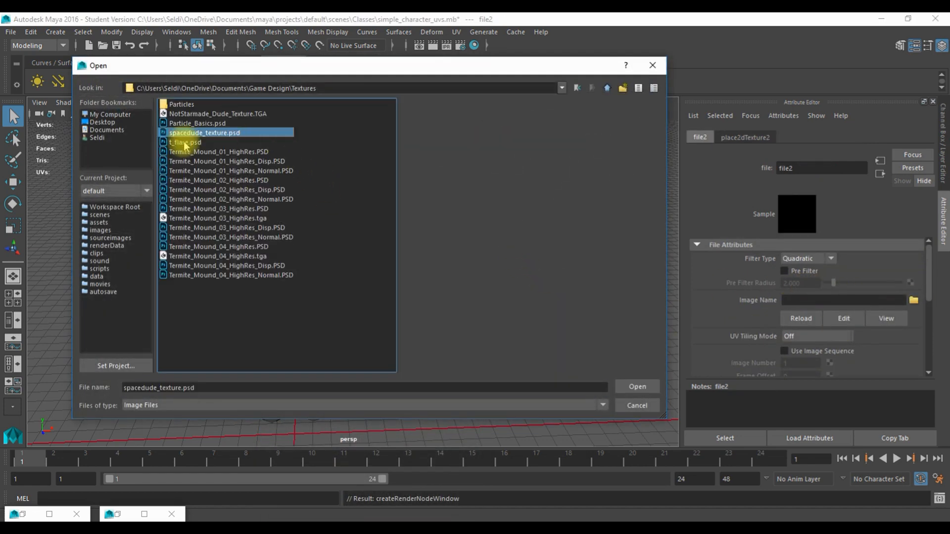
click(634, 388)
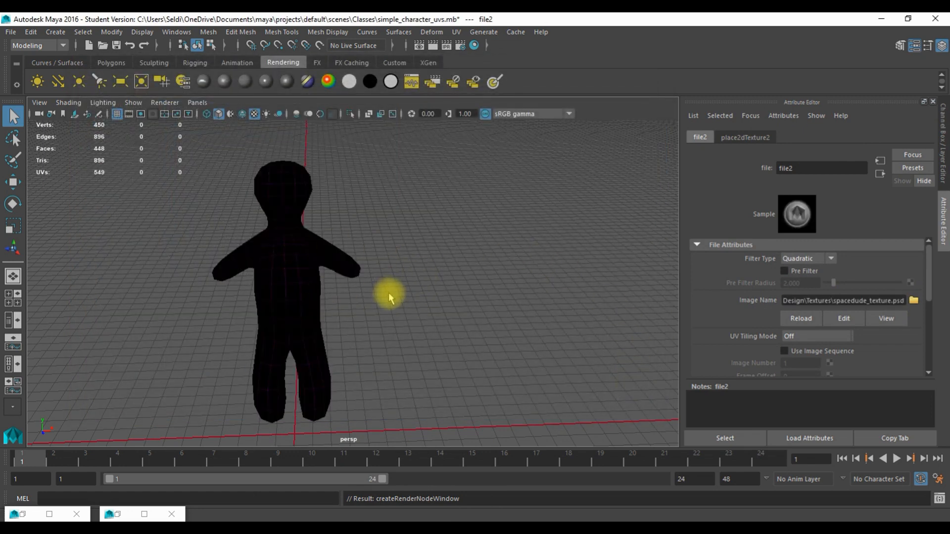
drag(388, 295, 363, 301)
scroll(362, 302, up, 4)
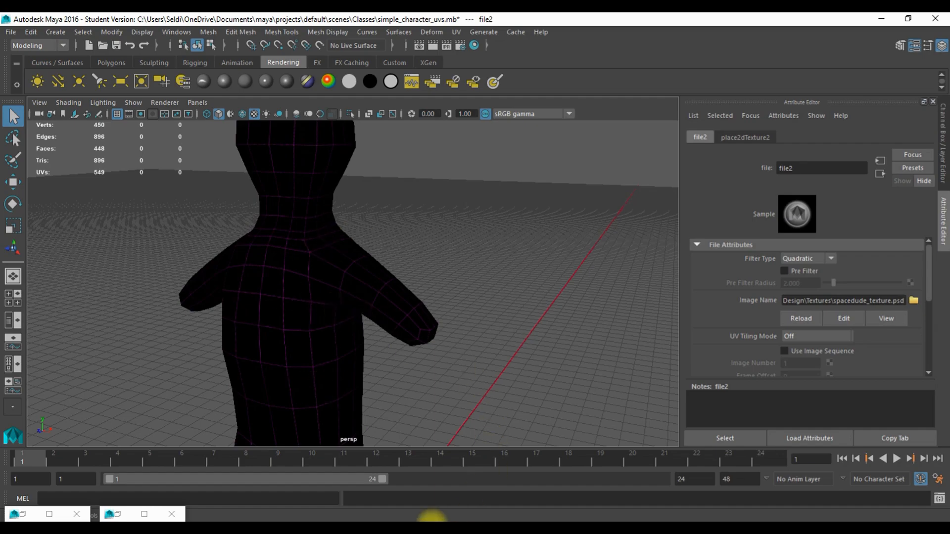
- Switch to Photoshop, brush a bright red test patch over the head UVs on the color layer, and save the document
click(414, 527)
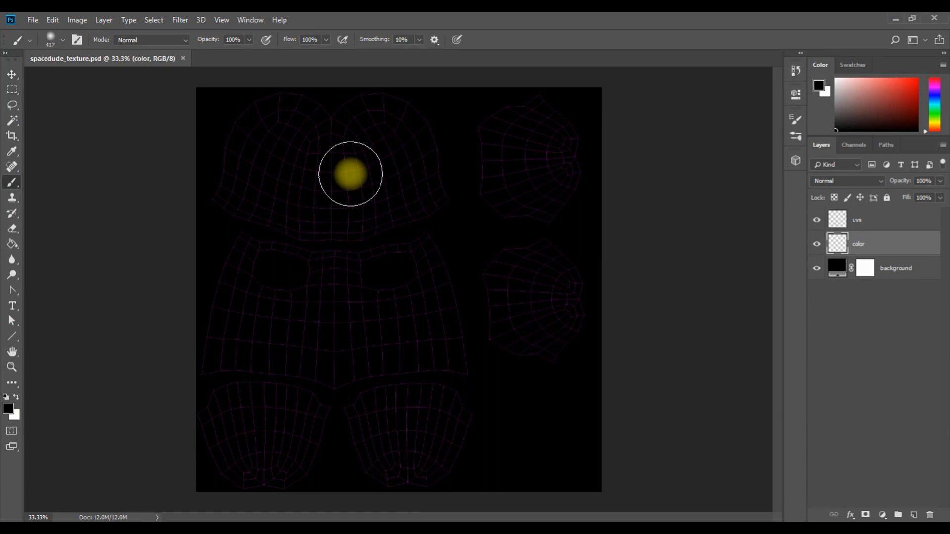
click(903, 88)
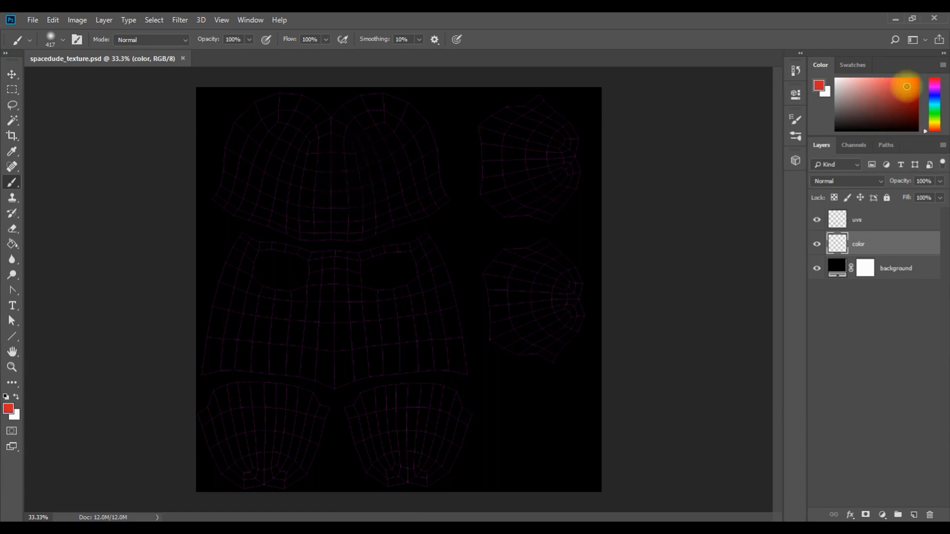
mouse_move(314, 193)
mouse_down()
mouse_move(350, 178)
mouse_move(361, 184)
mouse_move(307, 193)
mouse_move(371, 199)
mouse_up()
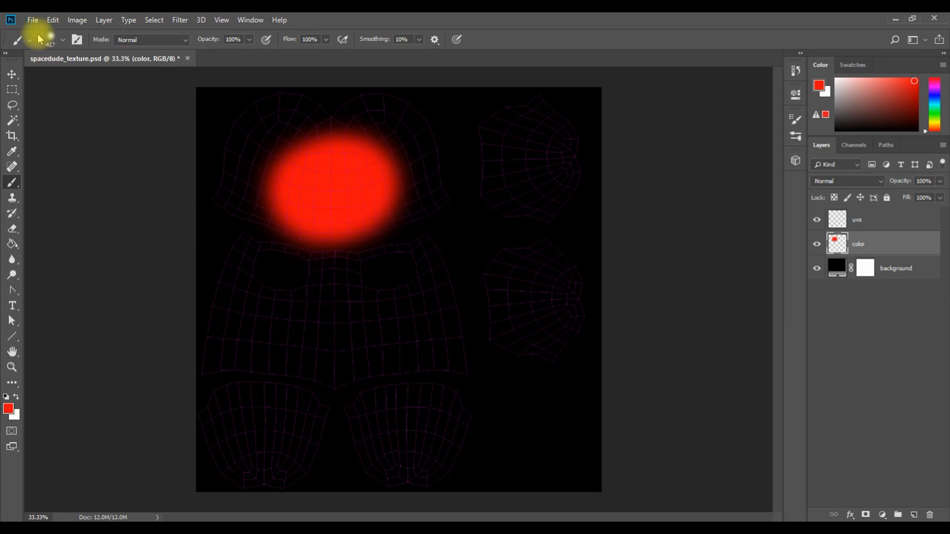
click(33, 19)
click(59, 142)
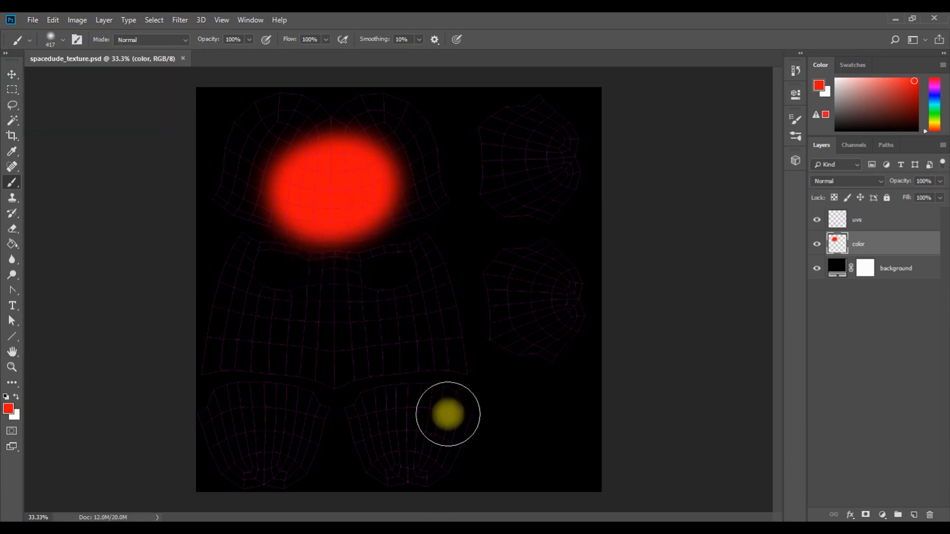
- Switch to Maya and refresh the file texture to check the red patch on the character's head
click(424, 502)
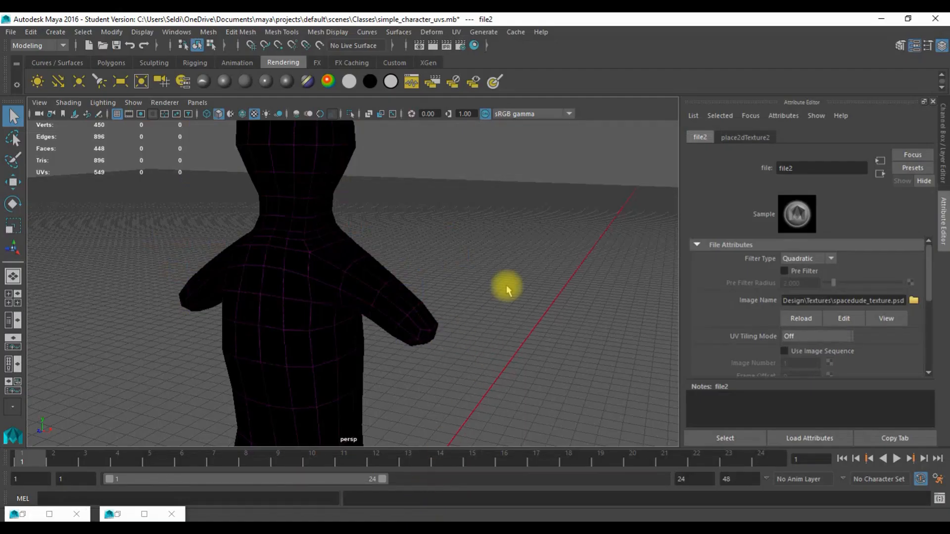
click(797, 216)
scroll(278, 240, down, 5)
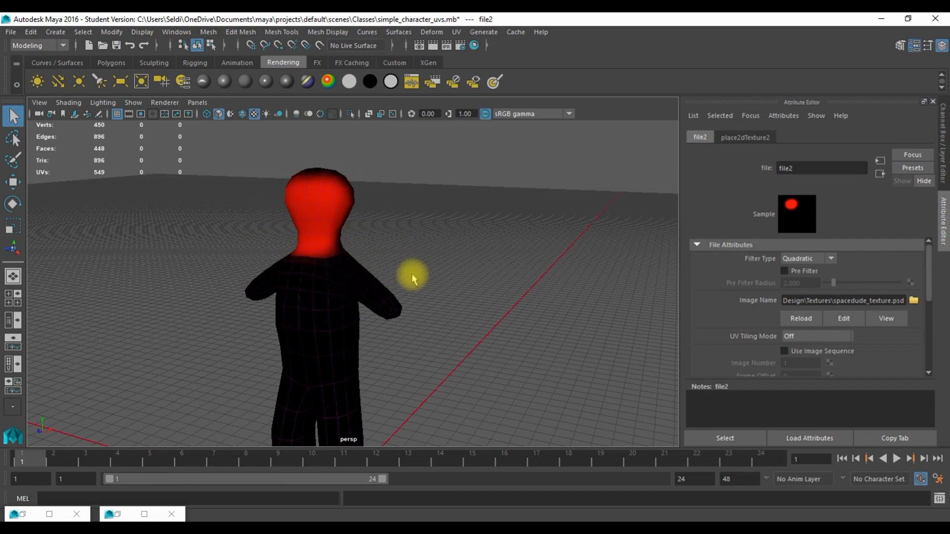
- Switch to Photoshop, undo the red brush stroke, and set the foreground color to a light orange skin tone (e2b56e)
click(418, 528)
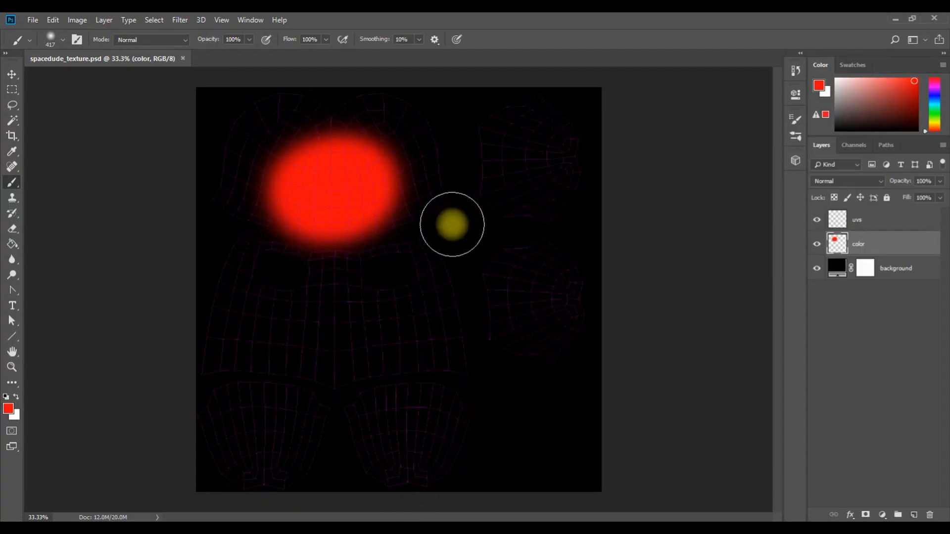
key(ctrl+z)
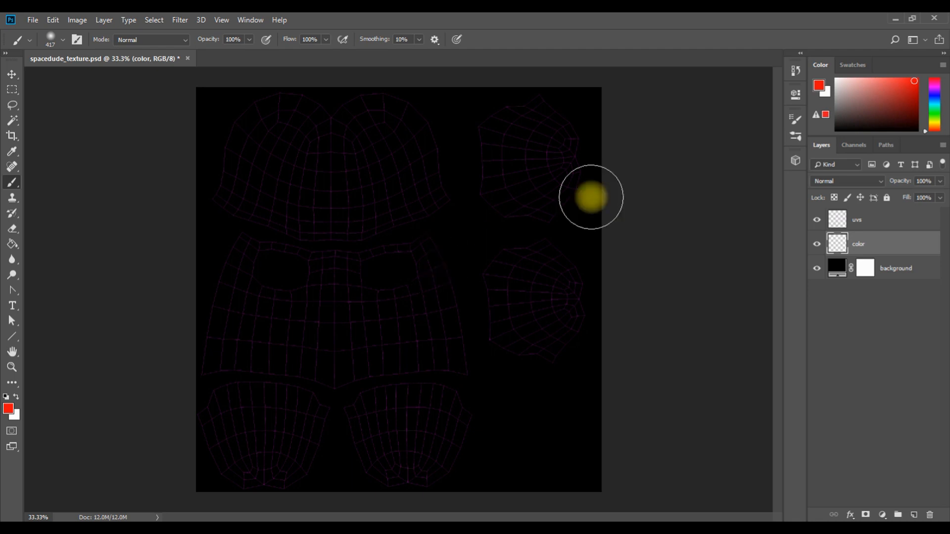
click(819, 86)
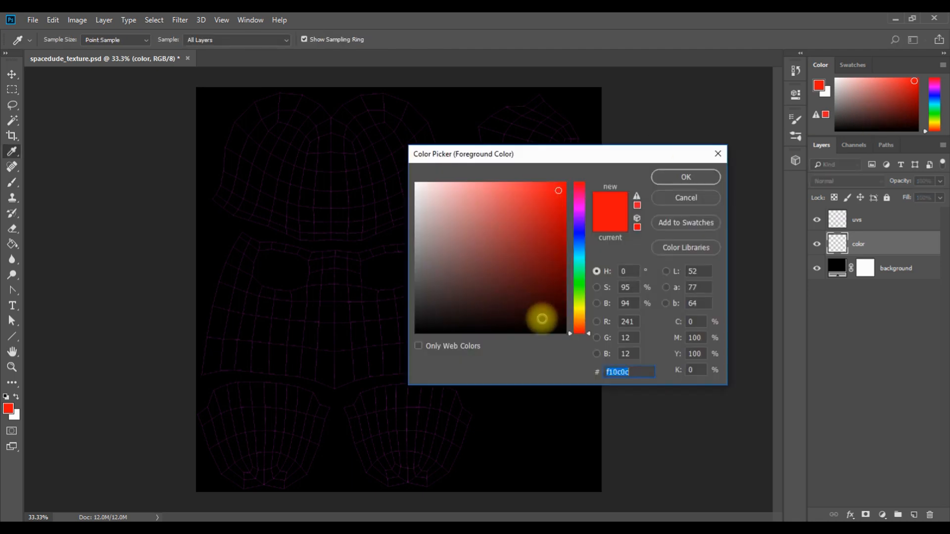
mouse_move(569, 335)
mouse_down()
mouse_move(571, 310)
mouse_move(573, 326)
mouse_up()
drag(540, 263, 492, 210)
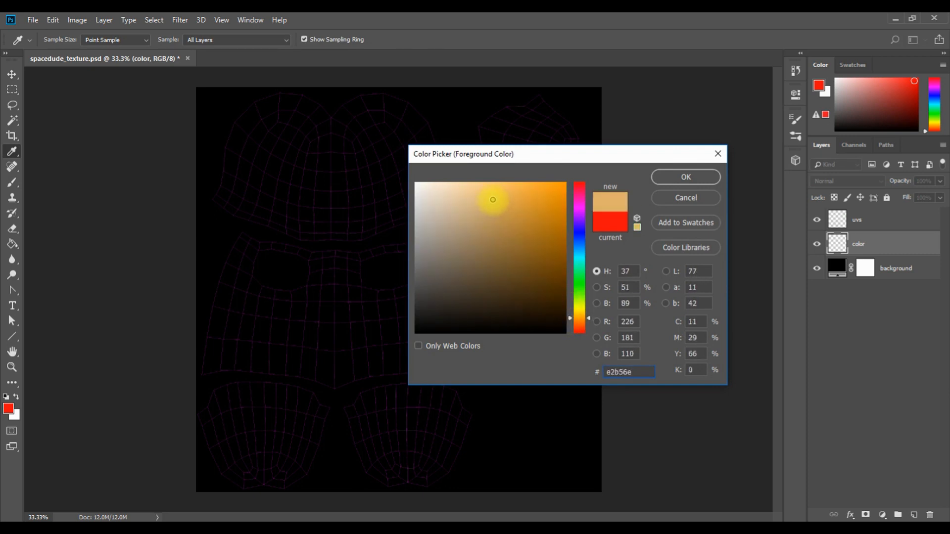
click(666, 179)
- Brush the skin tone over the whole head UV shell on the color layer and save the document
key(b)
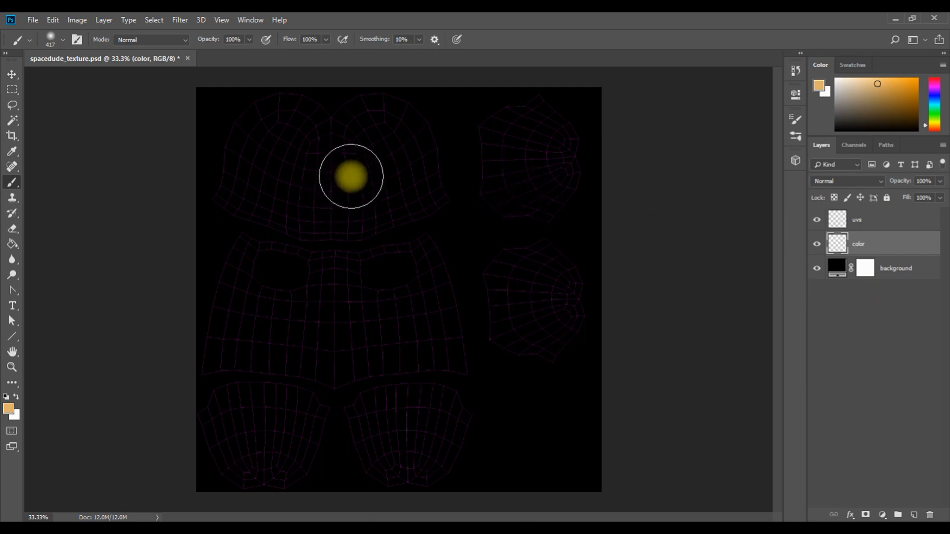
mouse_move(340, 155)
mouse_down()
mouse_move(294, 125)
mouse_move(261, 132)
mouse_move(245, 155)
mouse_move(241, 197)
mouse_move(363, 215)
mouse_move(422, 200)
mouse_move(429, 186)
mouse_move(393, 114)
mouse_move(330, 139)
mouse_move(363, 154)
mouse_move(348, 174)
mouse_move(284, 164)
mouse_move(322, 163)
mouse_move(294, 168)
mouse_move(305, 173)
mouse_move(274, 236)
mouse_move(235, 176)
mouse_move(356, 230)
mouse_move(402, 210)
mouse_move(271, 218)
mouse_move(367, 244)
mouse_up()
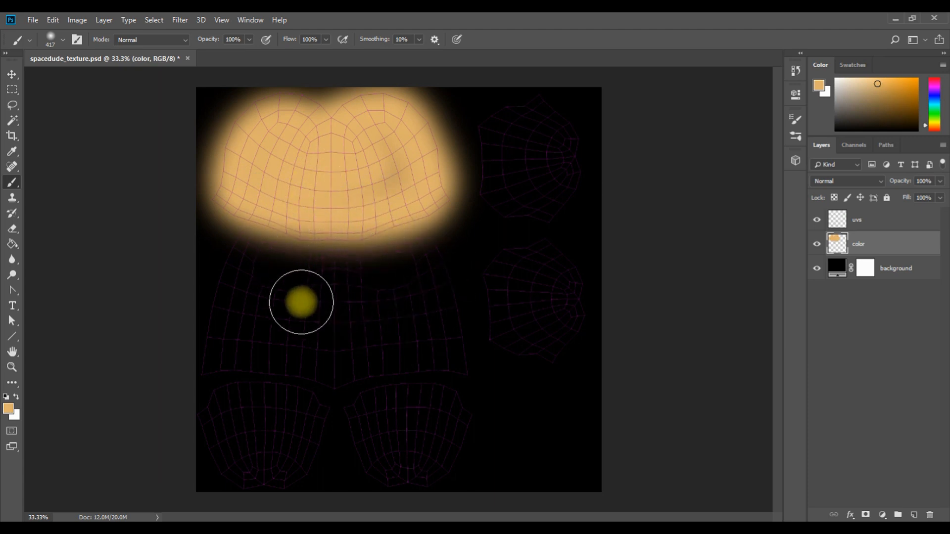
click(32, 20)
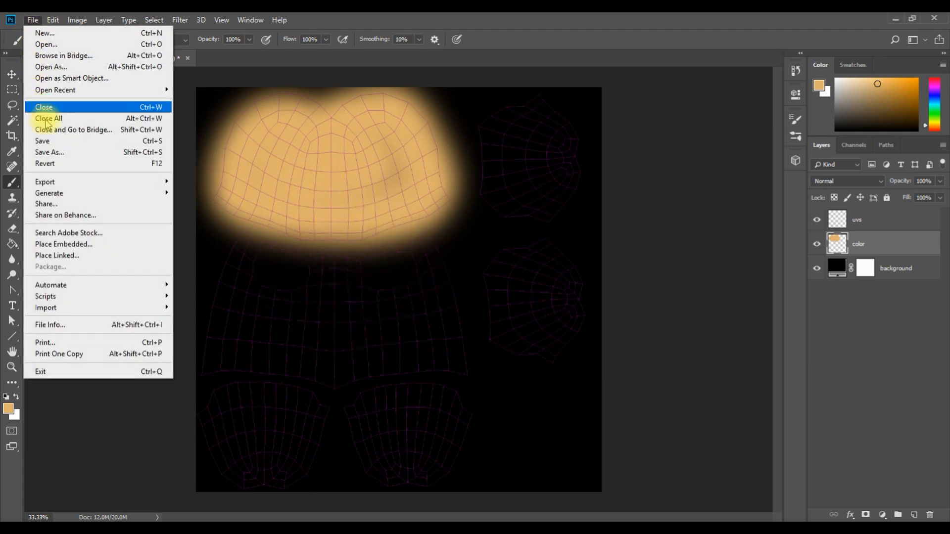
click(56, 144)
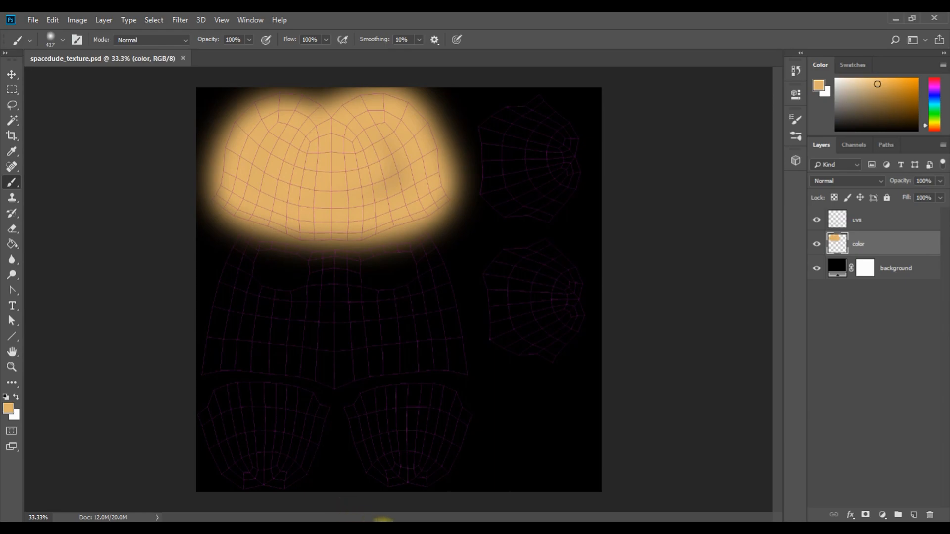
- Switch to Maya, refresh the file texture on the character, and inspect the painted edge around the neck
mouse_move(383, 520)
click(418, 494)
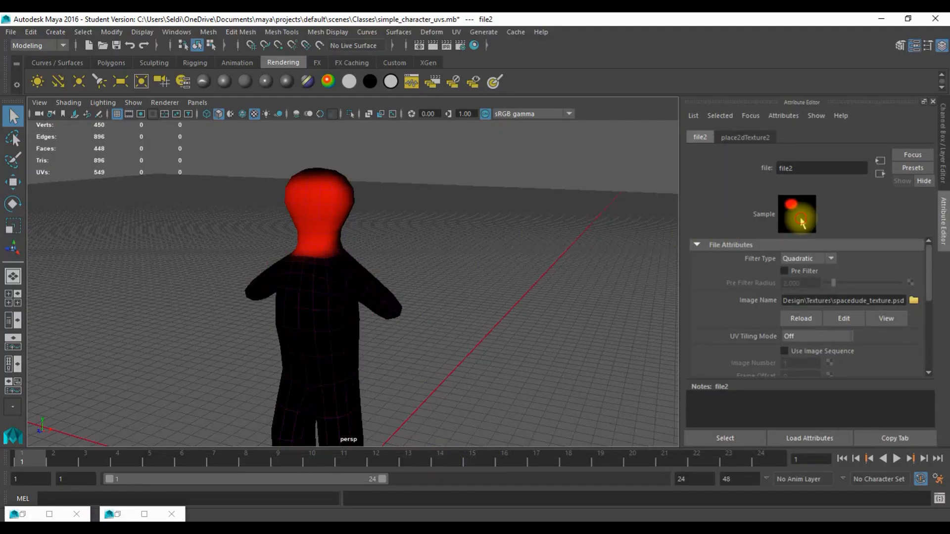
scroll(388, 283, up, 5)
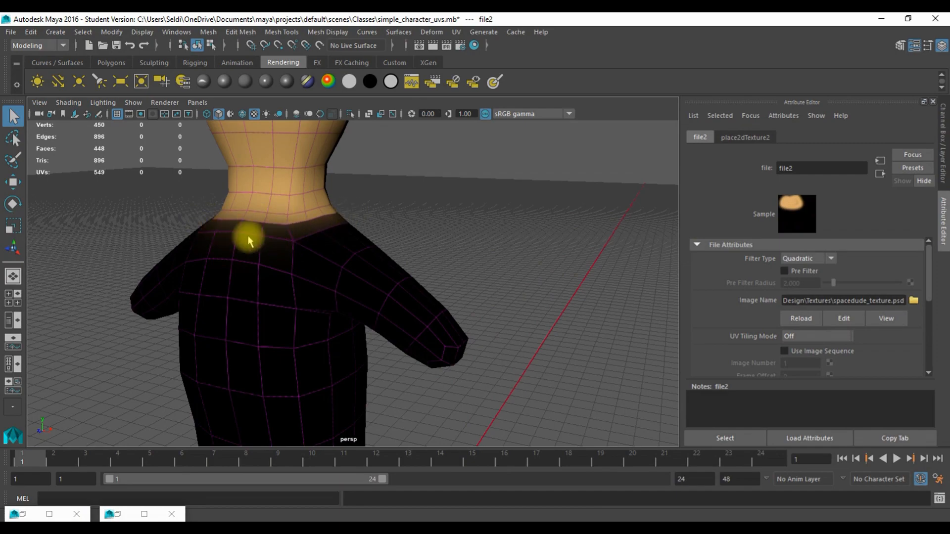
- Switch to Photoshop and clear all the skin-tone paint from the color layer
click(426, 519)
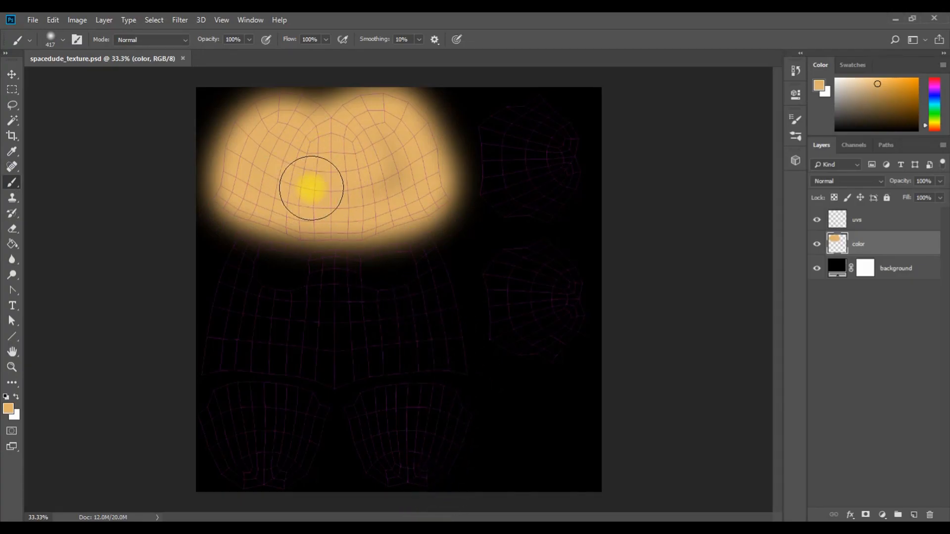
key(Delete)
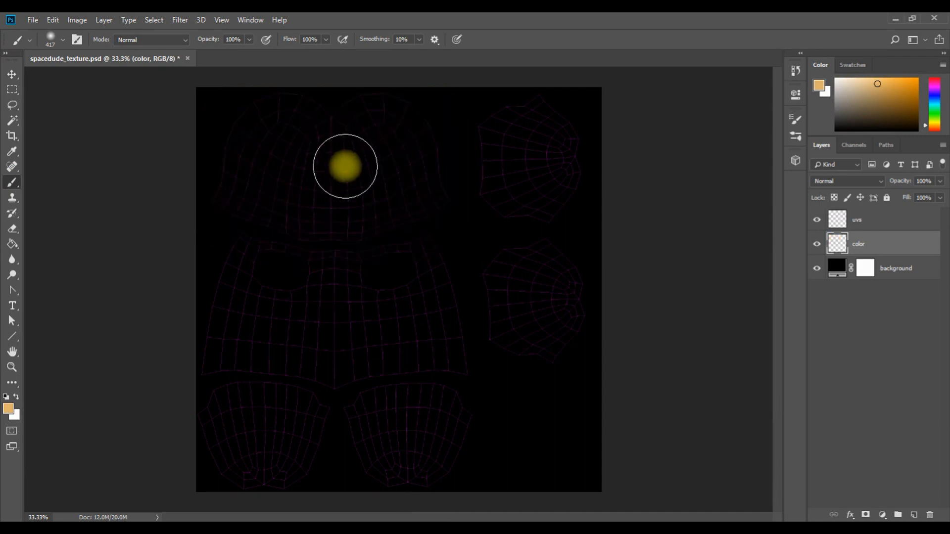
- Try a soft-brush dab of the skin tone in the empty area below the hand UV shells and undo it
right_click(343, 168)
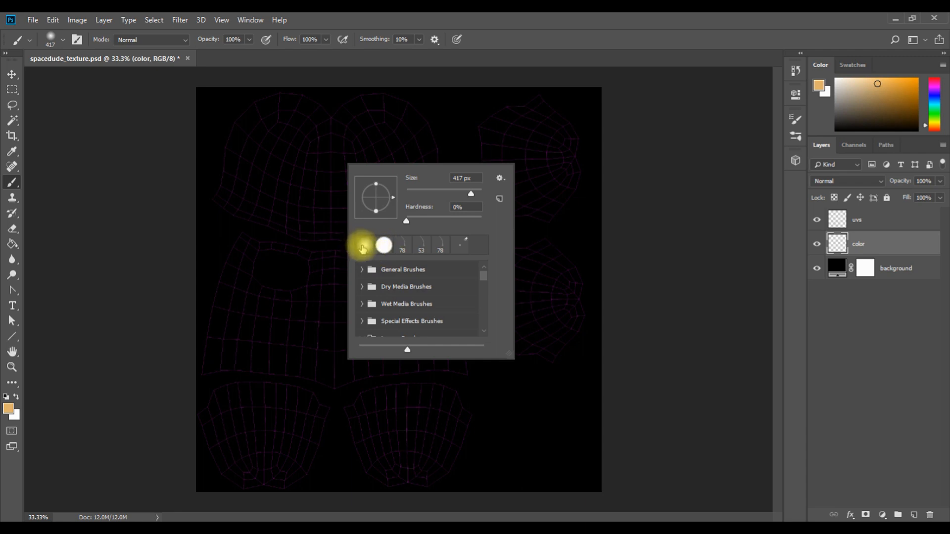
click(543, 433)
mouse_move(541, 430)
mouse_down()
mouse_move(573, 436)
mouse_move(552, 412)
mouse_move(521, 423)
mouse_up()
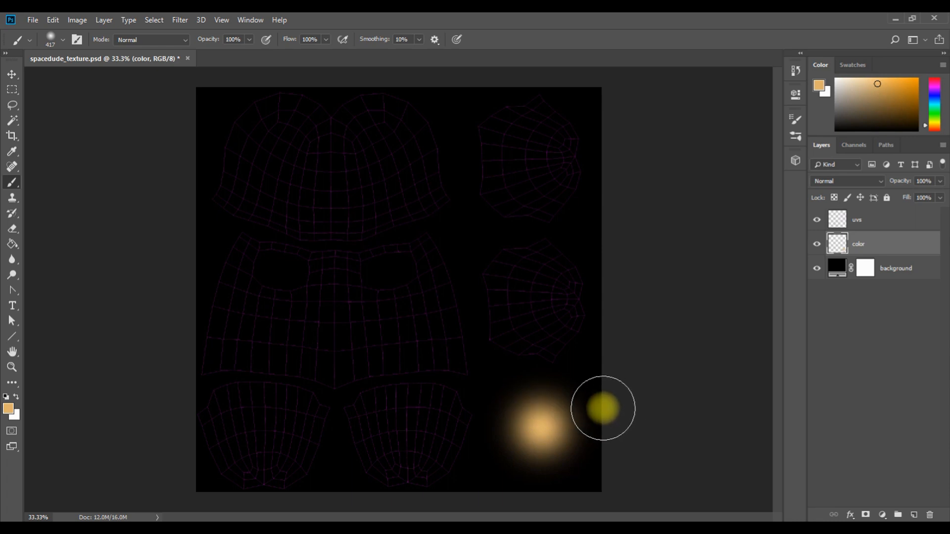
key(ctrl+z)
- Set the brush to the hard round tip at 417 px and 100% hardness, testing it with a dab that is undone
right_click(524, 417)
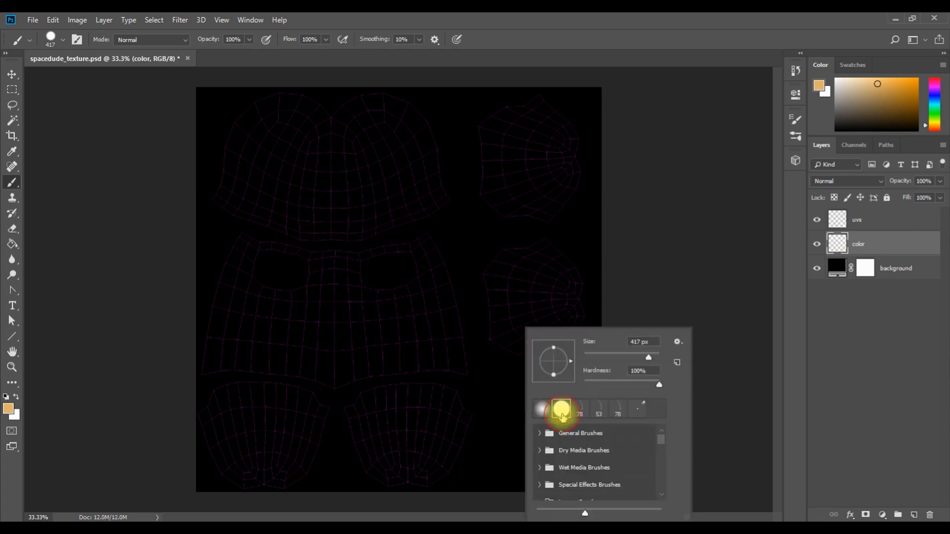
click(658, 251)
click(539, 428)
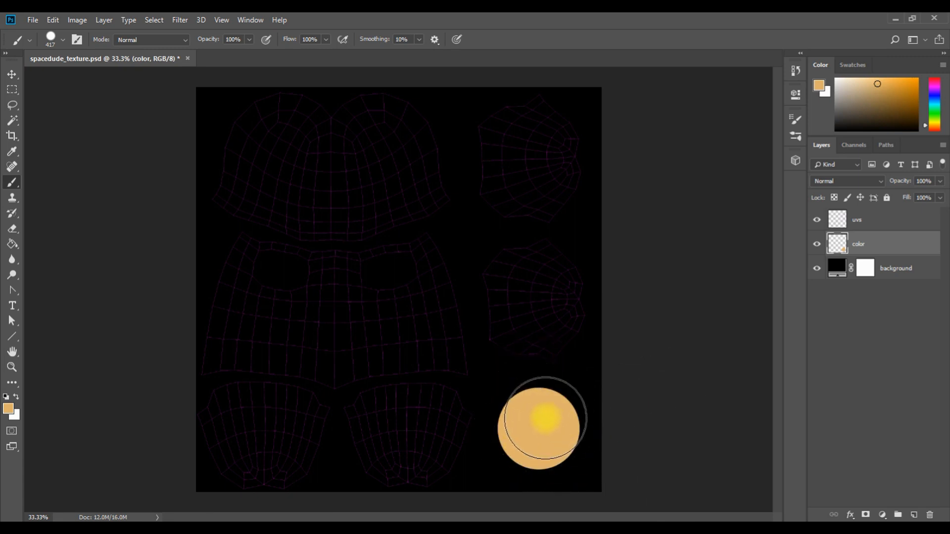
key(ctrl+z)
- Paint the skin tone over the whole head UV shell on the color layer and save the document
mouse_move(333, 131)
mouse_down()
mouse_move(273, 122)
mouse_move(244, 183)
mouse_move(338, 202)
mouse_move(411, 185)
mouse_move(415, 145)
mouse_move(381, 120)
mouse_move(349, 116)
mouse_move(354, 144)
mouse_move(311, 148)
mouse_up()
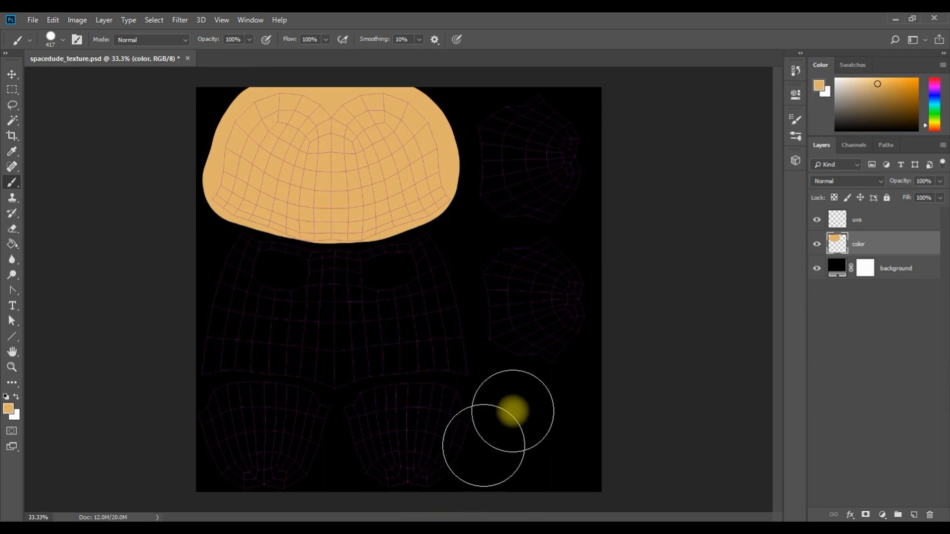
click(32, 19)
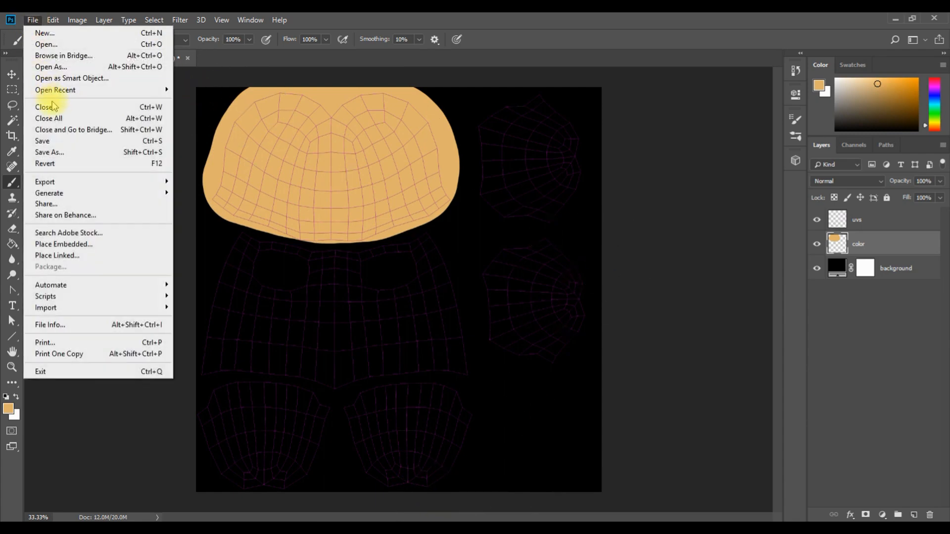
click(45, 137)
- Switch to Maya, refresh the file texture, and inspect the paint edge around the neck and over the head
mouse_move(402, 520)
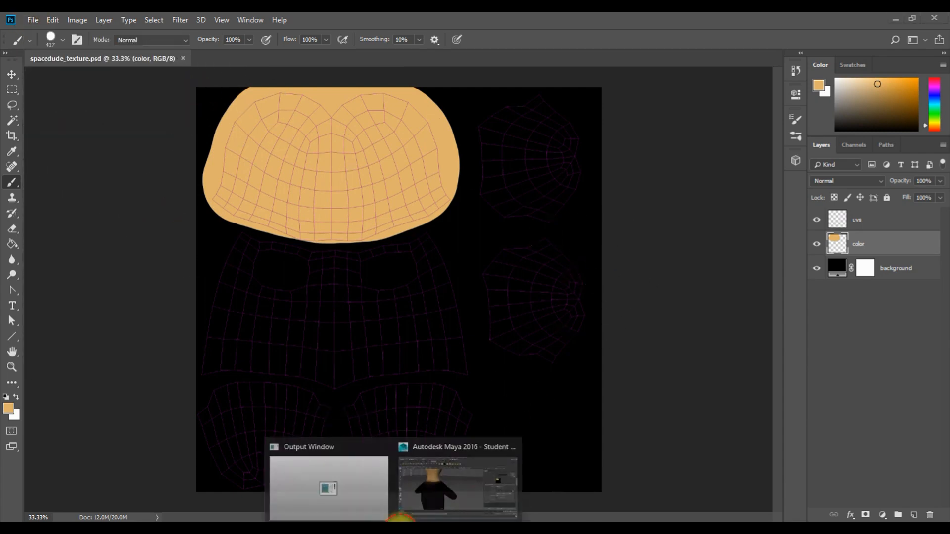
click(420, 494)
click(792, 217)
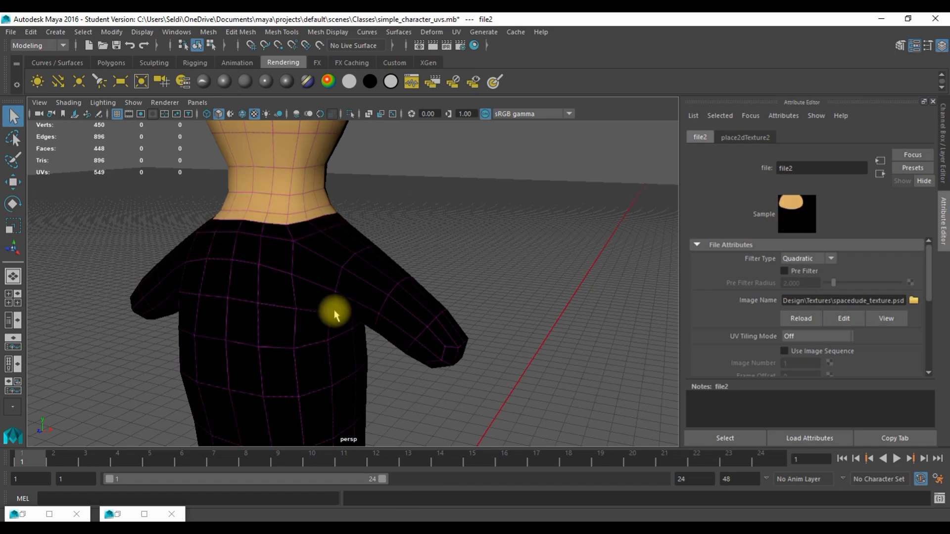
scroll(257, 229, down, 5)
scroll(275, 231, up, 3)
drag(299, 193, 353, 283)
scroll(368, 286, up, 3)
scroll(391, 243, down, 2)
drag(384, 244, 304, 210)
scroll(295, 243, up, 3)
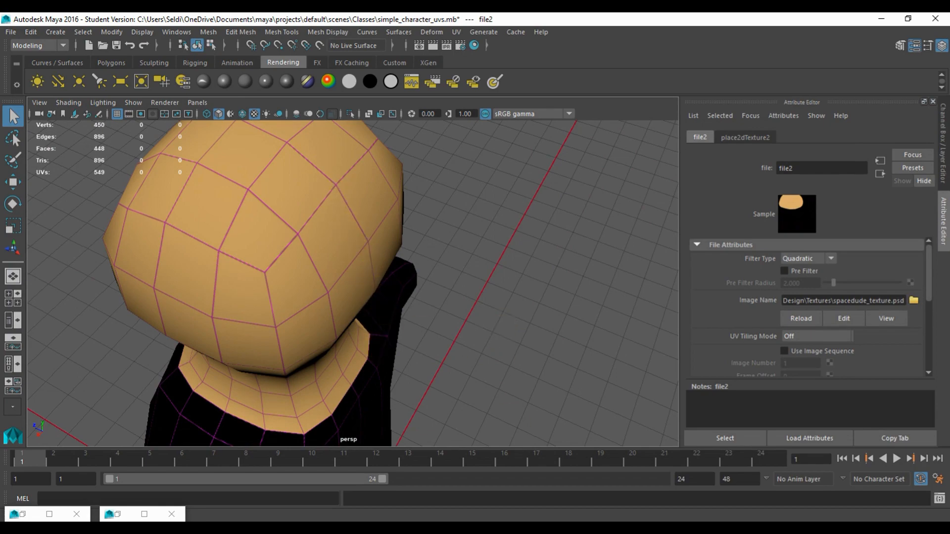
- Switch to Photoshop and set up the Eraser with a 136 px brush tip for trimming the head paint
click(432, 520)
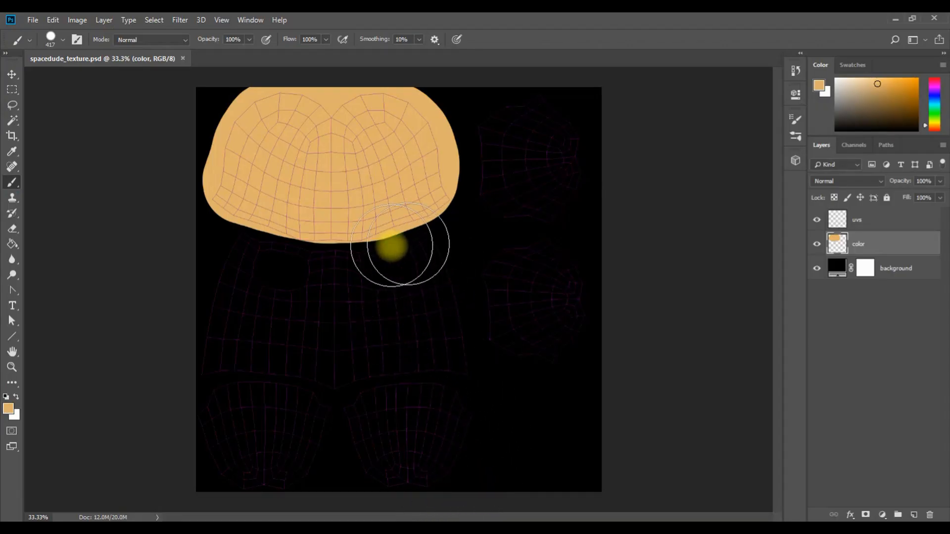
click(13, 233)
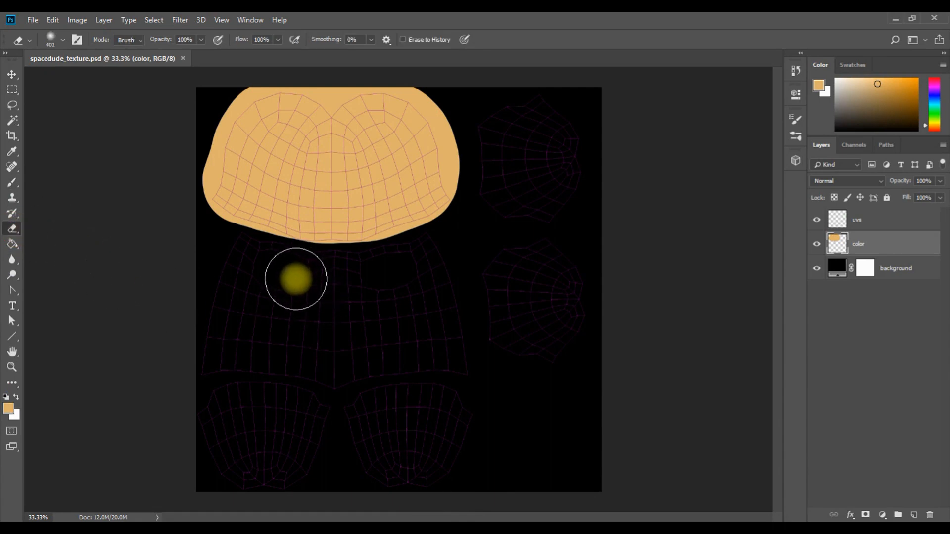
scroll(296, 282, up, 2)
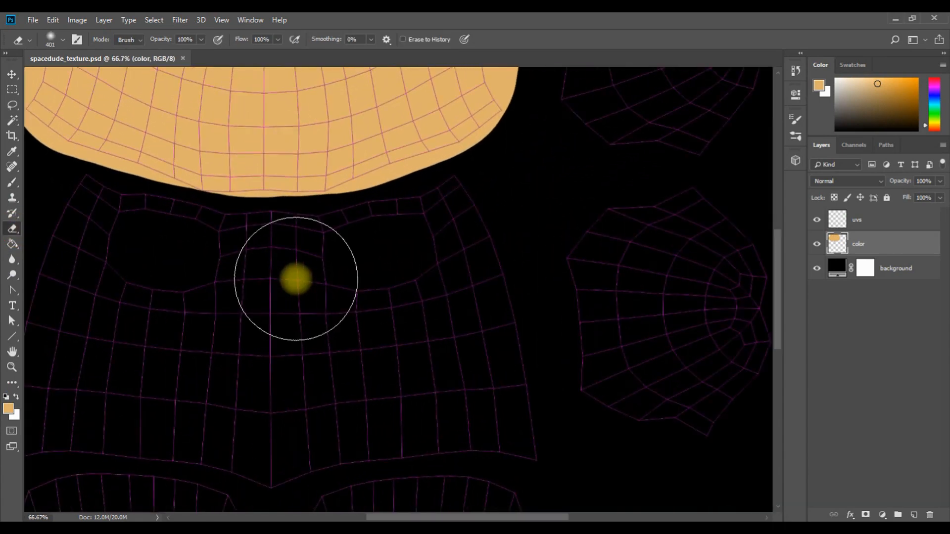
scroll(295, 276, up, 3)
right_click(335, 283)
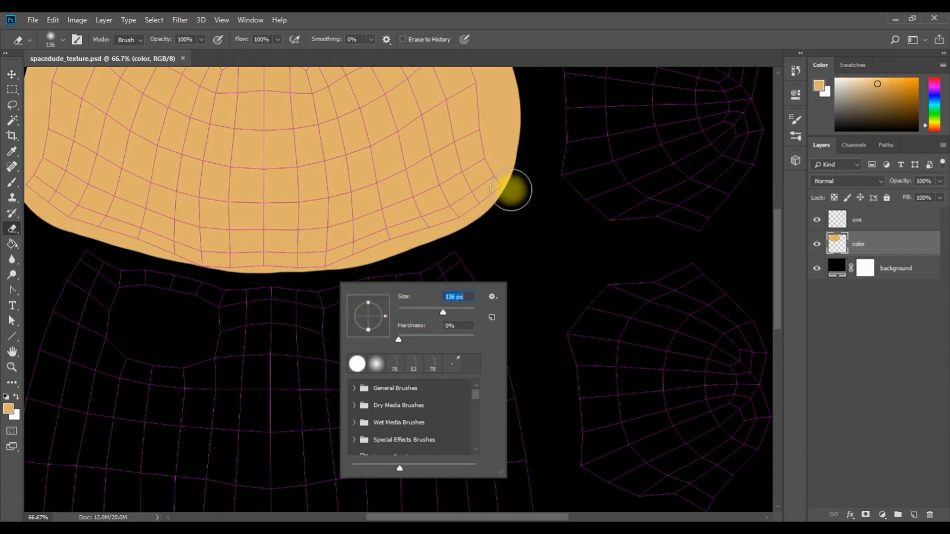
click(524, 208)
- Erase the skin tone outside the upper and side borders of the head UV shell and save the document
scroll(524, 207, up, 5)
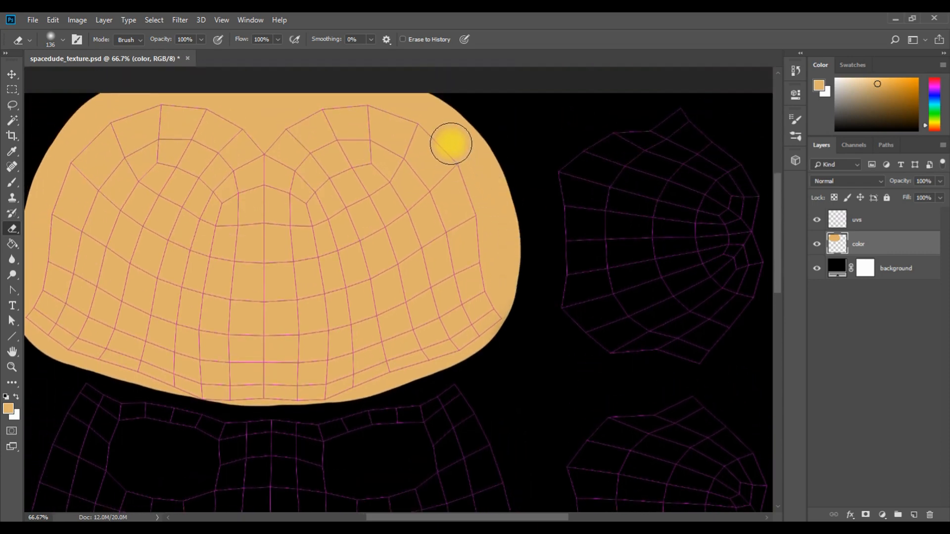
mouse_move(439, 115)
mouse_down()
mouse_move(484, 157)
mouse_move(511, 274)
mouse_move(492, 176)
mouse_move(403, 90)
mouse_move(253, 98)
mouse_move(189, 81)
mouse_move(63, 129)
mouse_up()
scroll(148, 223, down, 1)
drag(420, 517, 370, 517)
mouse_move(257, 104)
mouse_down()
mouse_move(225, 133)
mouse_move(196, 275)
mouse_up()
click(33, 20)
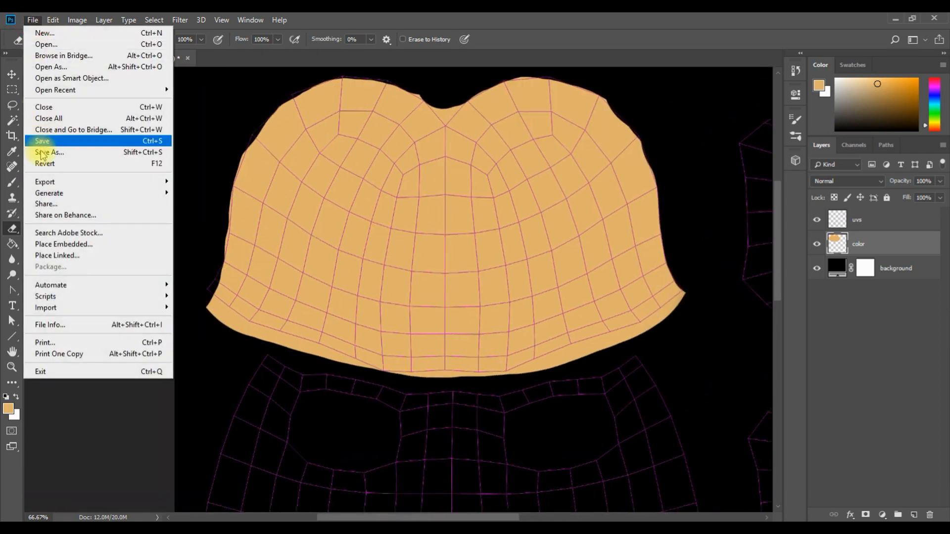
click(43, 142)
- Switch to Maya, refresh the file texture, and inspect the UV seam running over the head
mouse_move(394, 520)
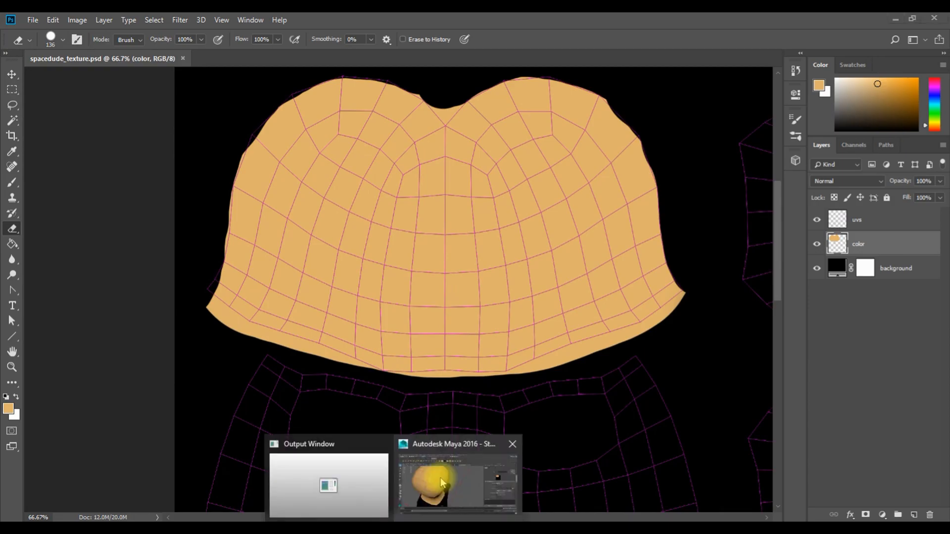
click(438, 475)
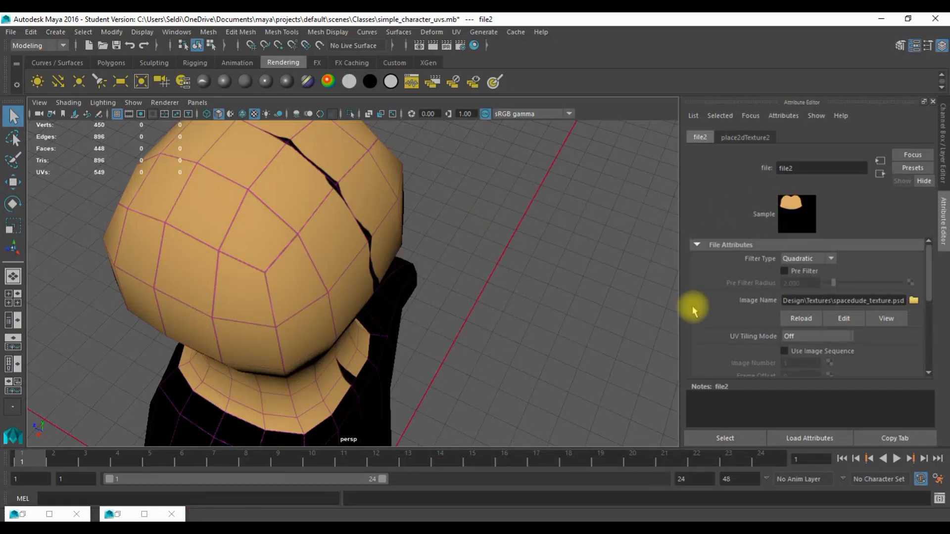
scroll(394, 307, up, 3)
drag(395, 299, 279, 274)
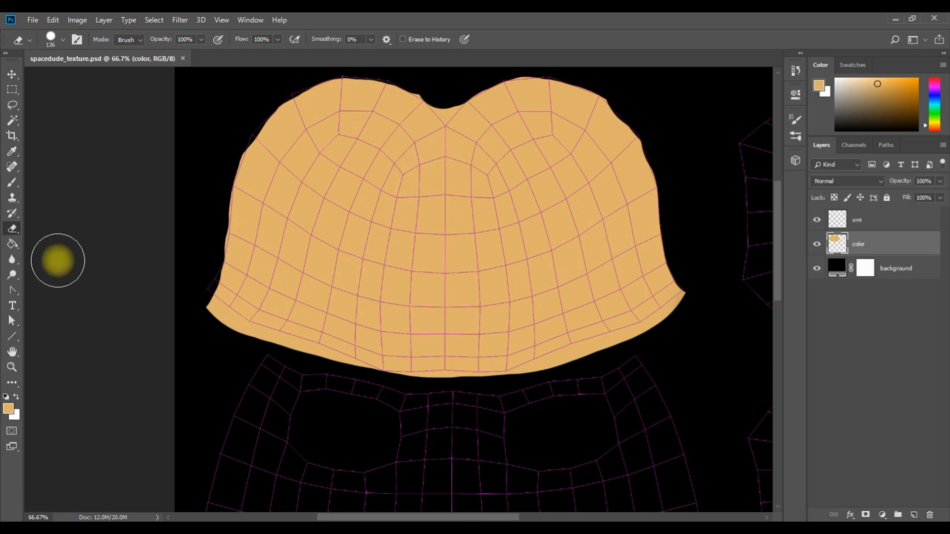
- In Photoshop, paint a short white stripe at each side edge of the head UV shell with a hard 21 px brush and save
click(17, 396)
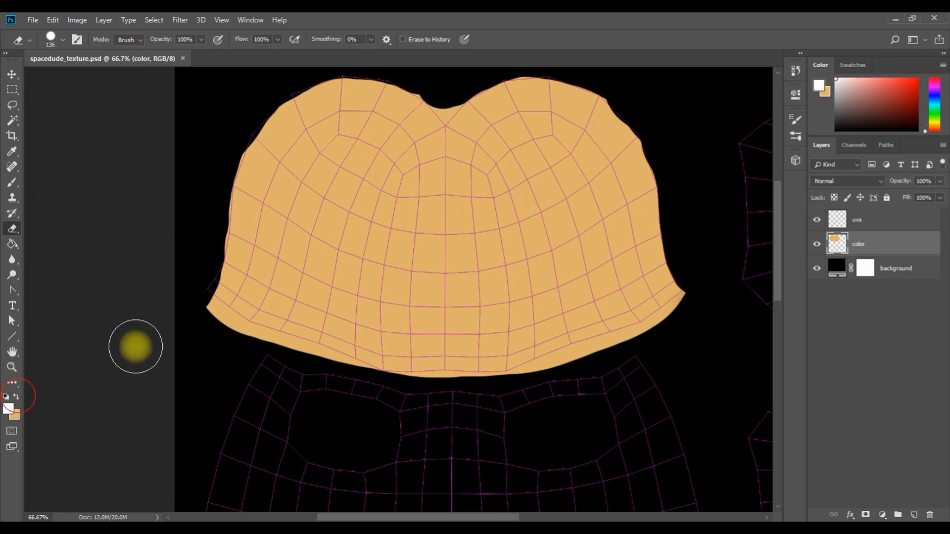
right_click(390, 217)
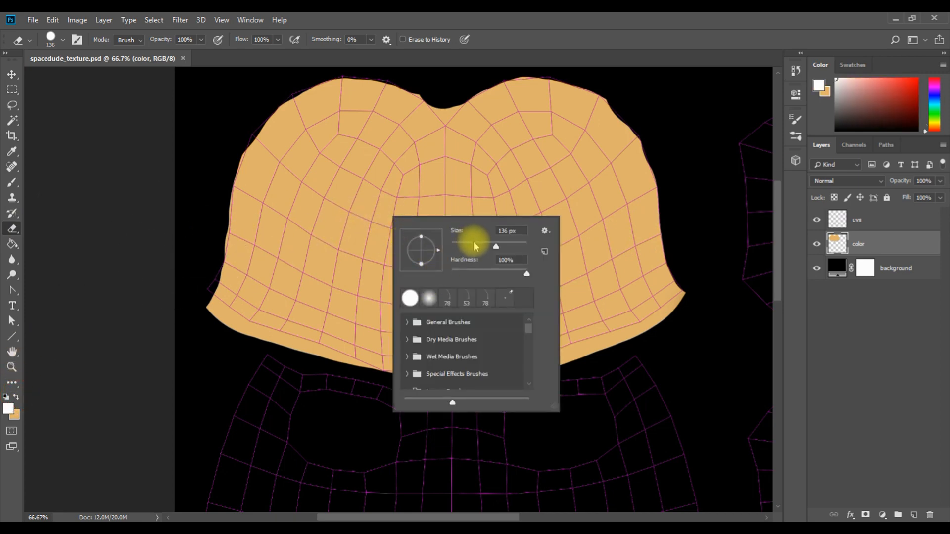
click(12, 182)
right_click(383, 240)
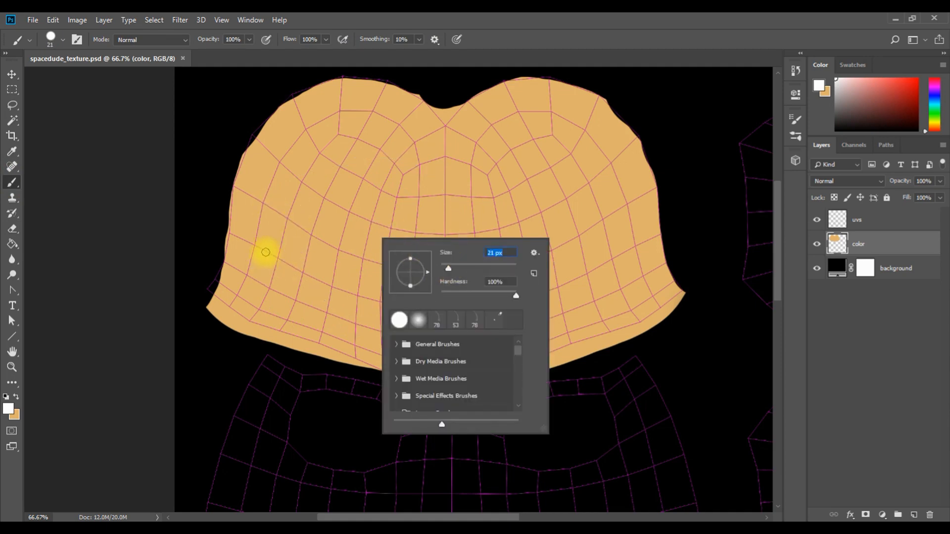
key(Return)
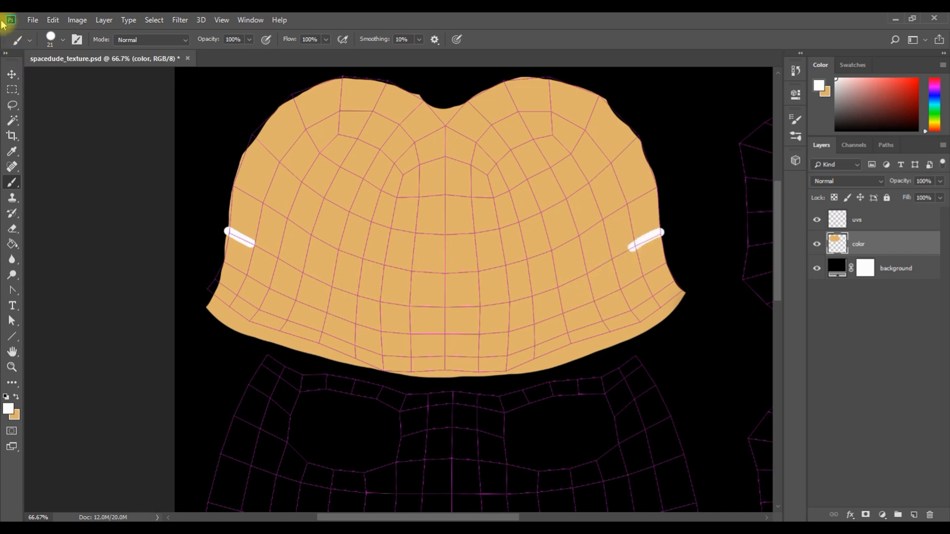
click(31, 21)
click(59, 140)
- Switch to Maya, refresh the file texture, and examine how the white stripes line up across the head's back seam
click(486, 477)
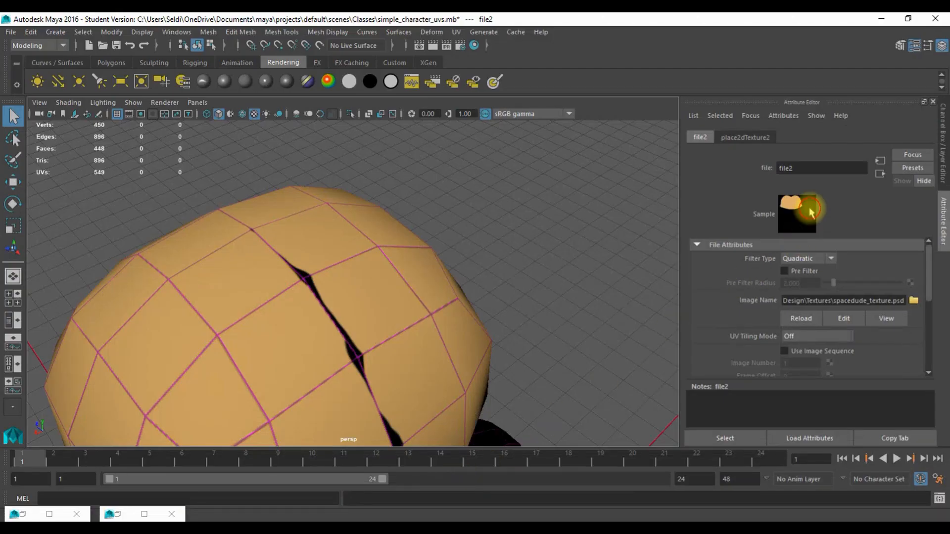
drag(305, 287, 347, 286)
scroll(376, 312, up, 3)
scroll(357, 352, up, 3)
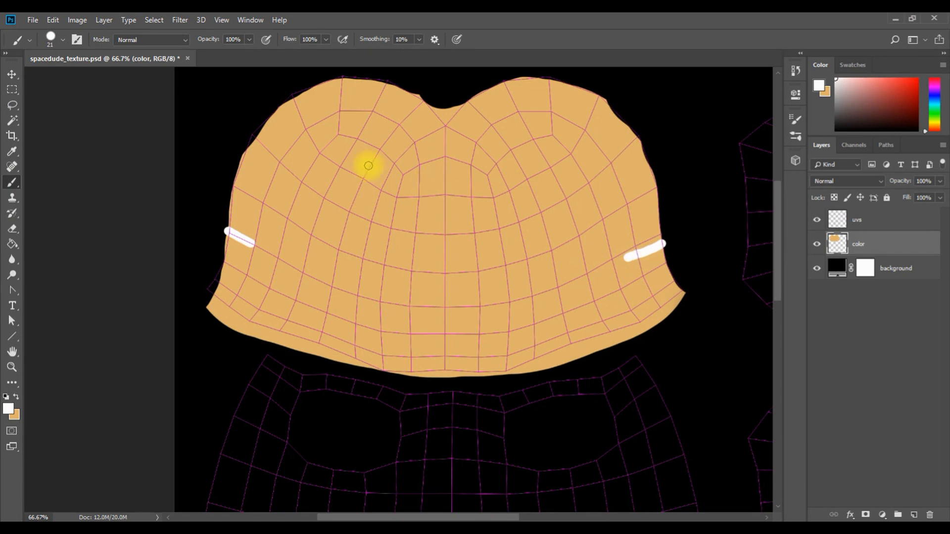
- Save the texture with the right-edge stripe repainted slightly lower, and refresh it in Maya to compare the stripes at the seam
click(33, 20)
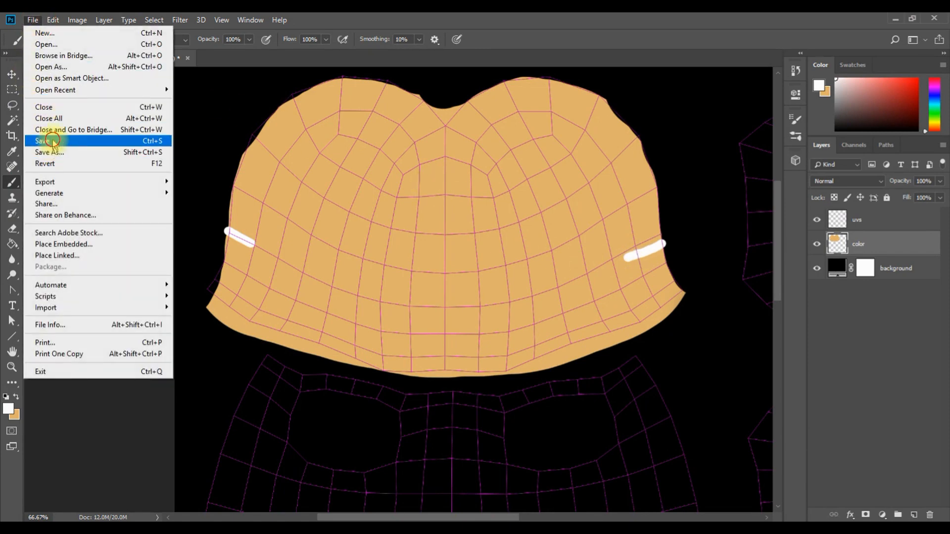
click(46, 138)
mouse_move(410, 518)
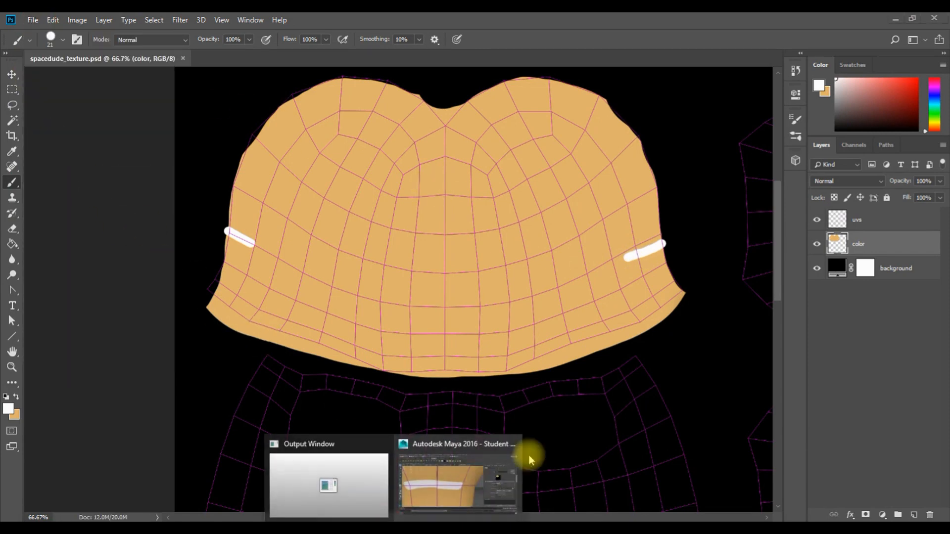
click(493, 479)
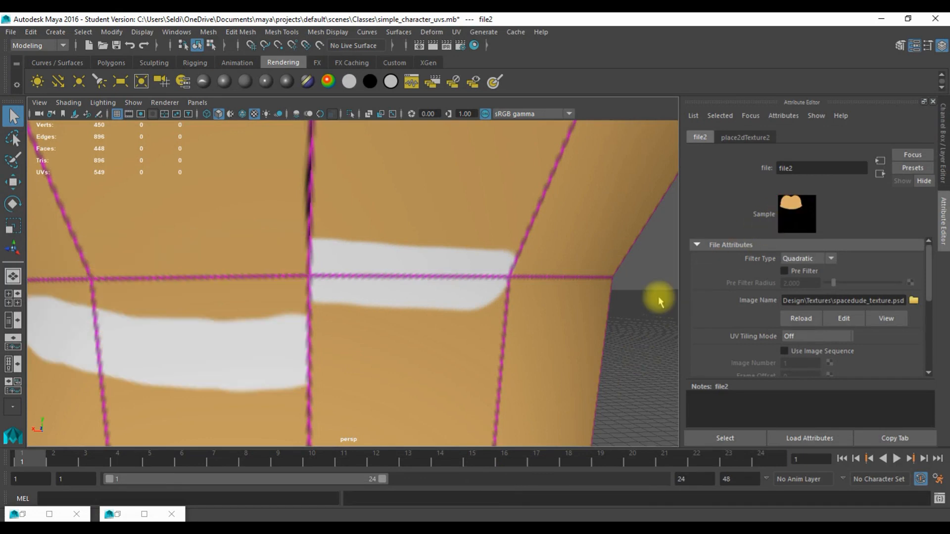
scroll(276, 328, down, 5)
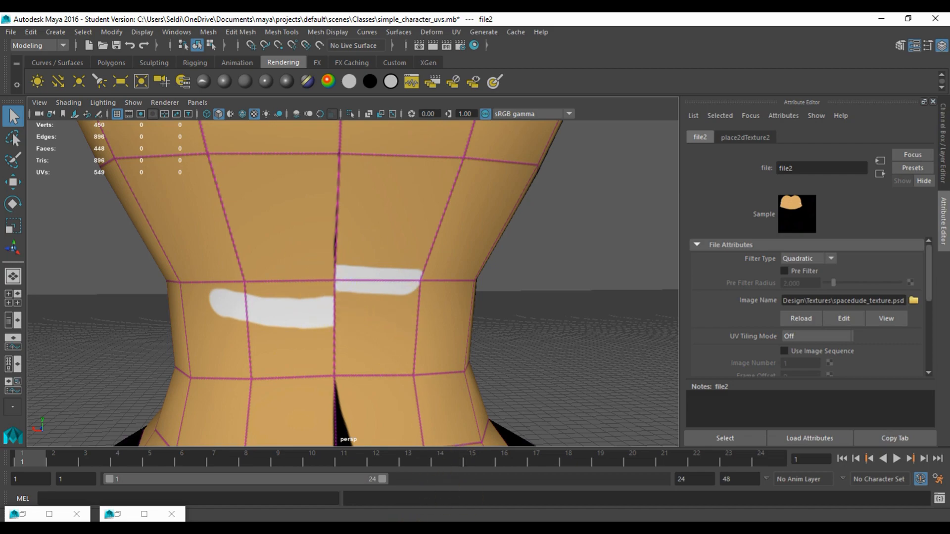
- In Photoshop, paint the skin tone over the white stripes and past the head UV shell's borders with a 92 px brush
click(451, 529)
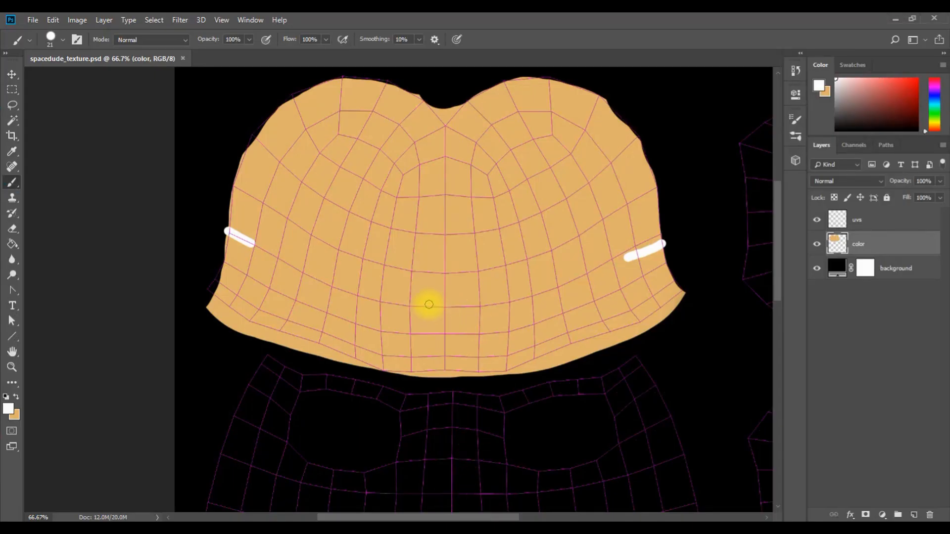
click(16, 397)
right_click(343, 214)
drag(409, 244, 437, 244)
mouse_move(410, 107)
mouse_down()
mouse_move(394, 93)
mouse_move(342, 85)
mouse_move(266, 134)
mouse_move(237, 198)
mouse_move(217, 298)
mouse_move(302, 318)
mouse_move(221, 307)
mouse_up()
mouse_move(667, 285)
mouse_down()
mouse_move(669, 259)
mouse_move(647, 165)
mouse_move(600, 102)
mouse_move(519, 87)
mouse_move(454, 116)
mouse_move(407, 90)
mouse_move(345, 82)
mouse_move(317, 86)
mouse_move(263, 132)
mouse_move(299, 88)
mouse_move(263, 106)
mouse_up()
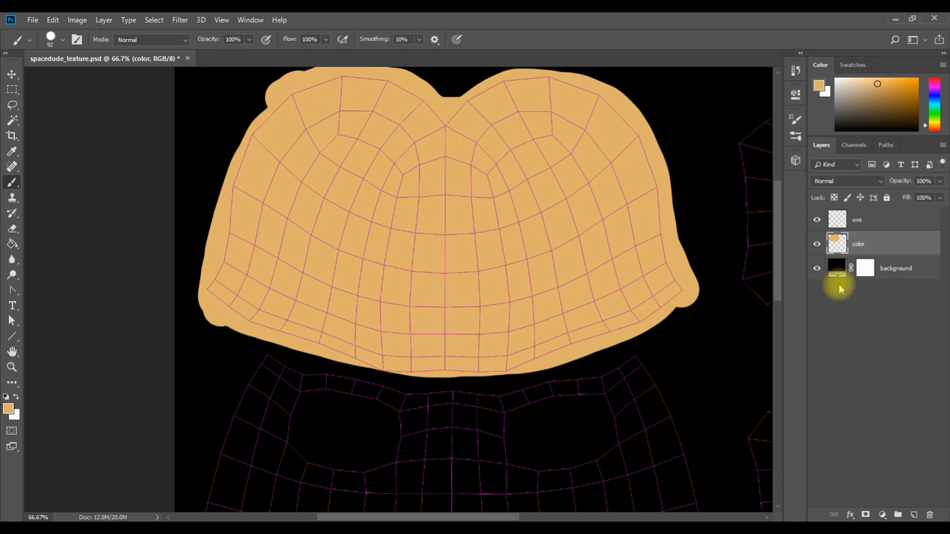
- Rename the color layer as "skin color"
double_click(860, 242)
text(skin color)
key(Return)
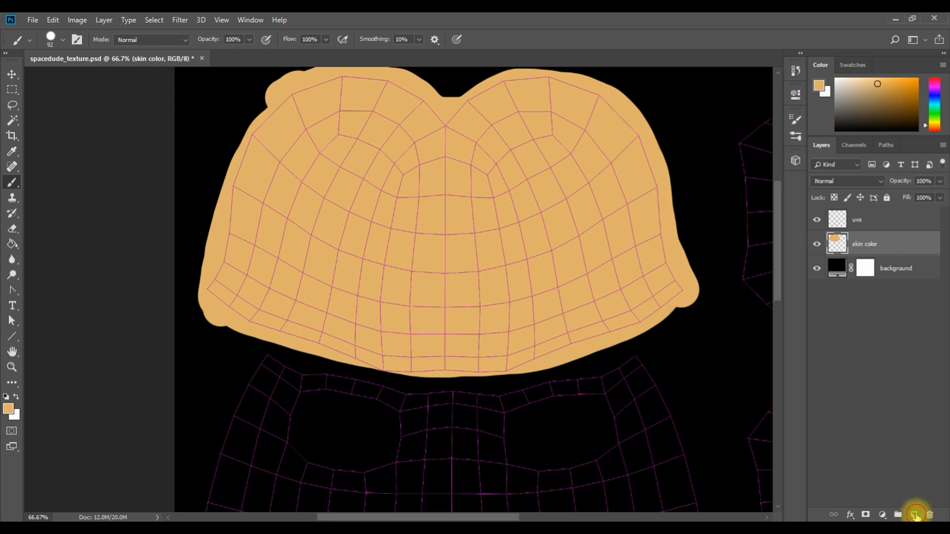
- Add a new layer above the skin color layer and name it "eye whites"
click(915, 515)
double_click(859, 244)
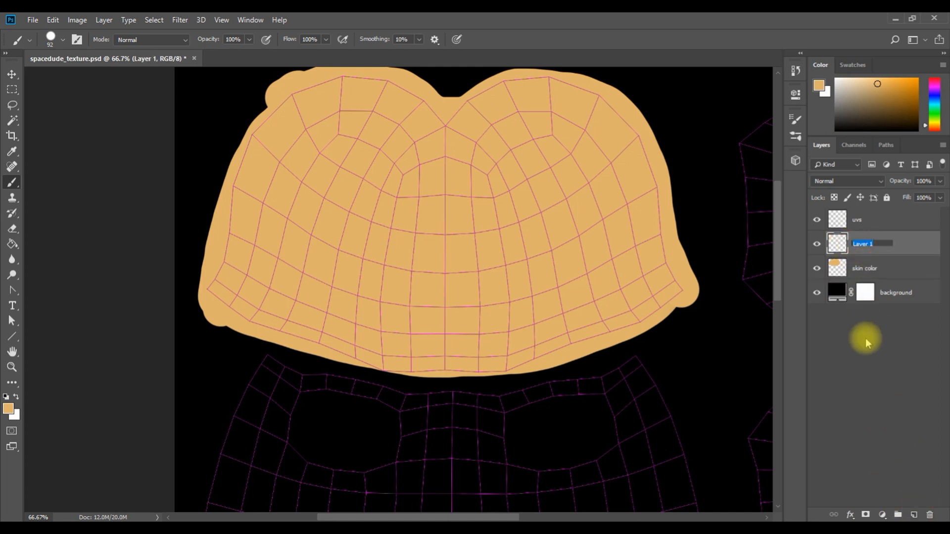
text(eye whites)
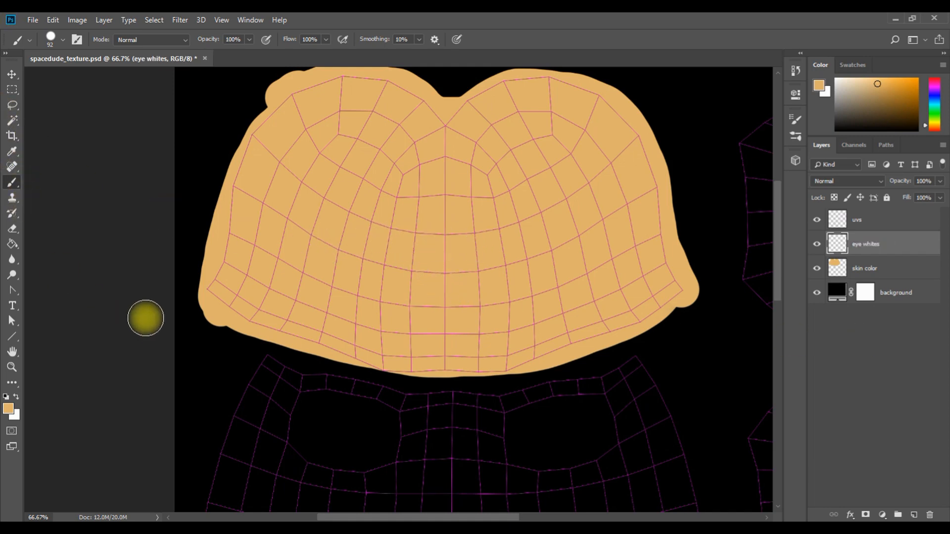
- Make white the foreground color and set the hard round brush to 130 px
key(x)
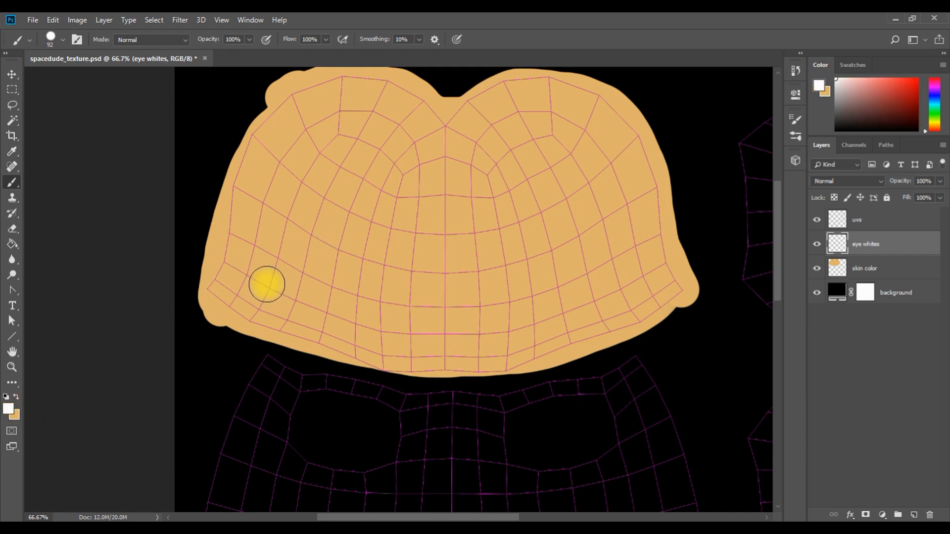
key(x)
key(x)
key(x)
key(x)
key(x)
key(x)
key(x)
key(x)
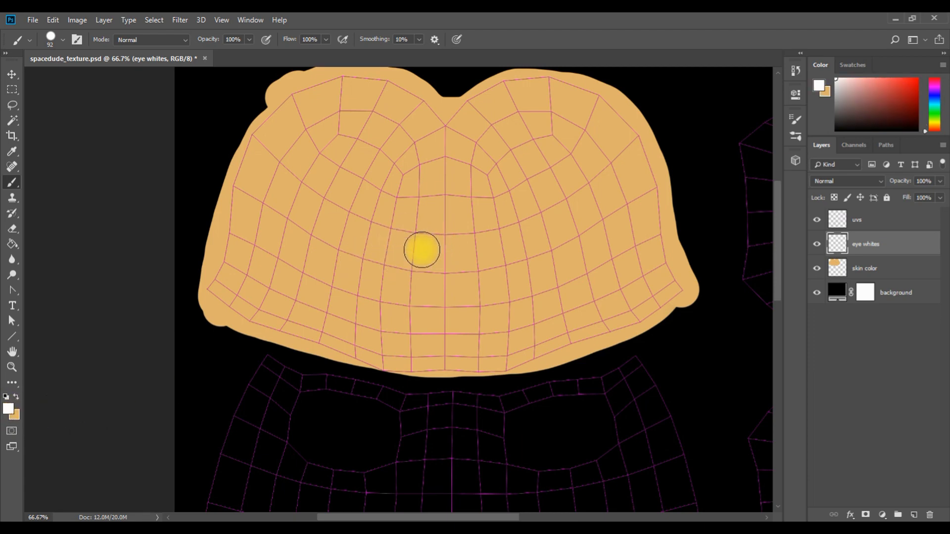
right_click(420, 253)
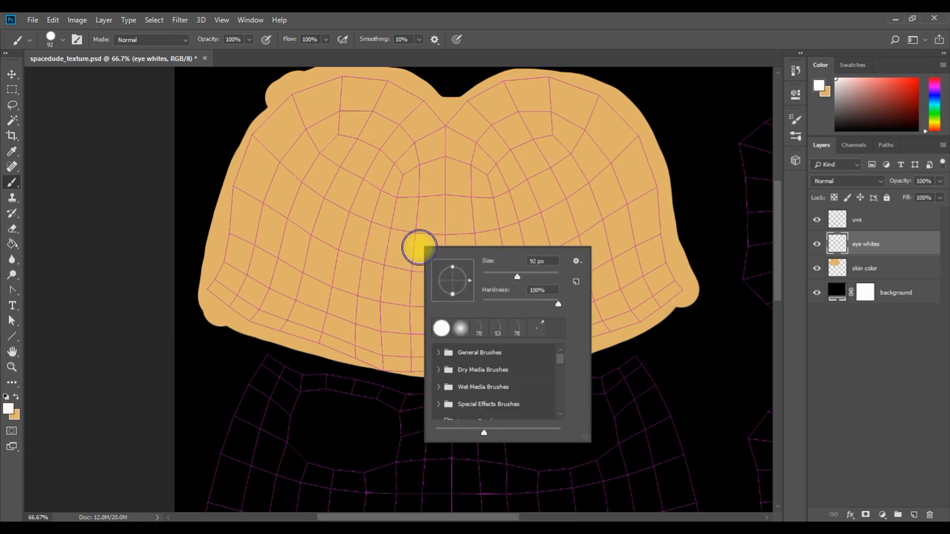
drag(521, 279, 526, 277)
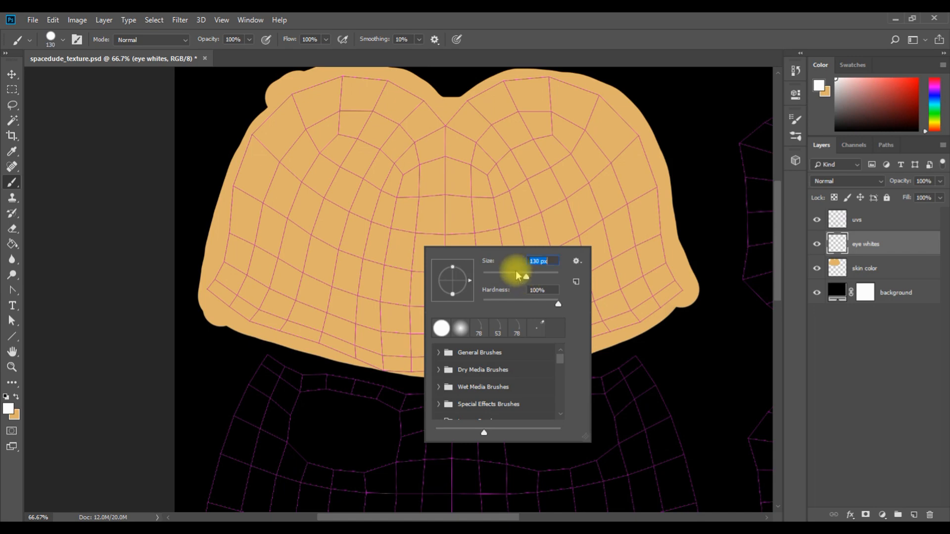
click(851, 359)
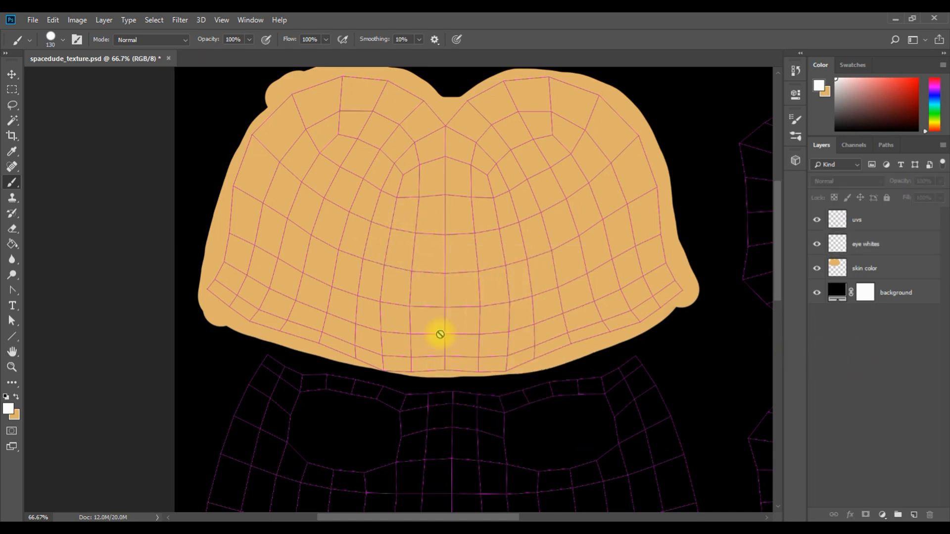
- On the eye whites layer, stamp two white dots side by side across the middle of the head shell for the eyes
click(896, 242)
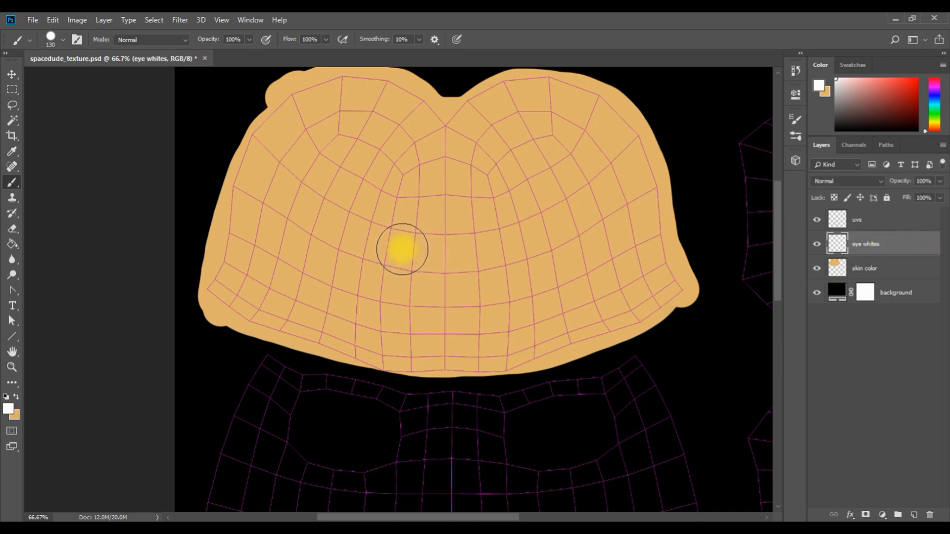
click(402, 253)
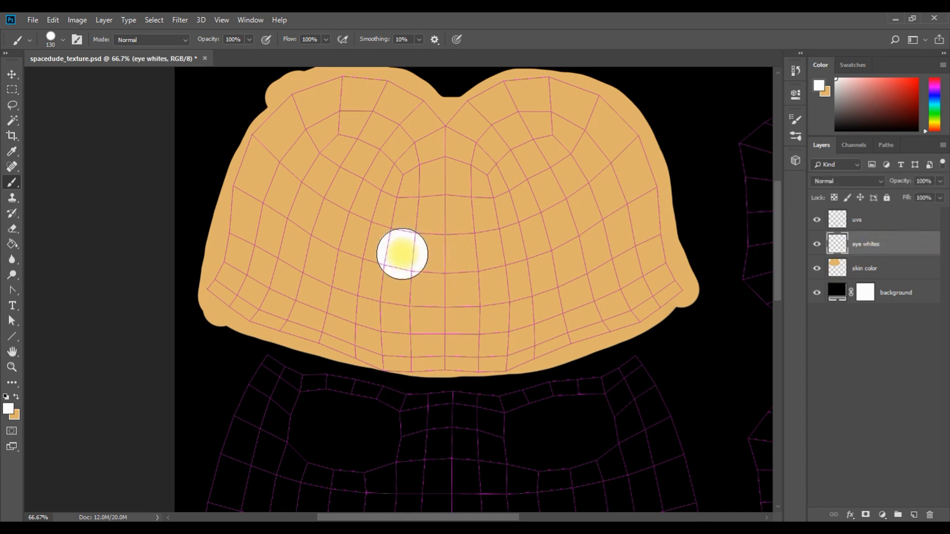
click(488, 253)
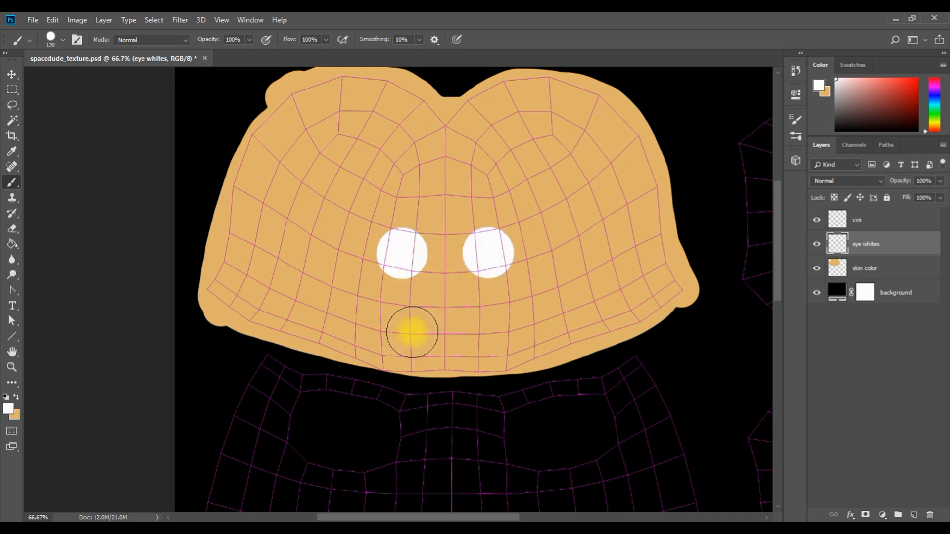
- Save the texture and switch to Maya to examine the white eyes on the front of the head
click(33, 20)
click(55, 146)
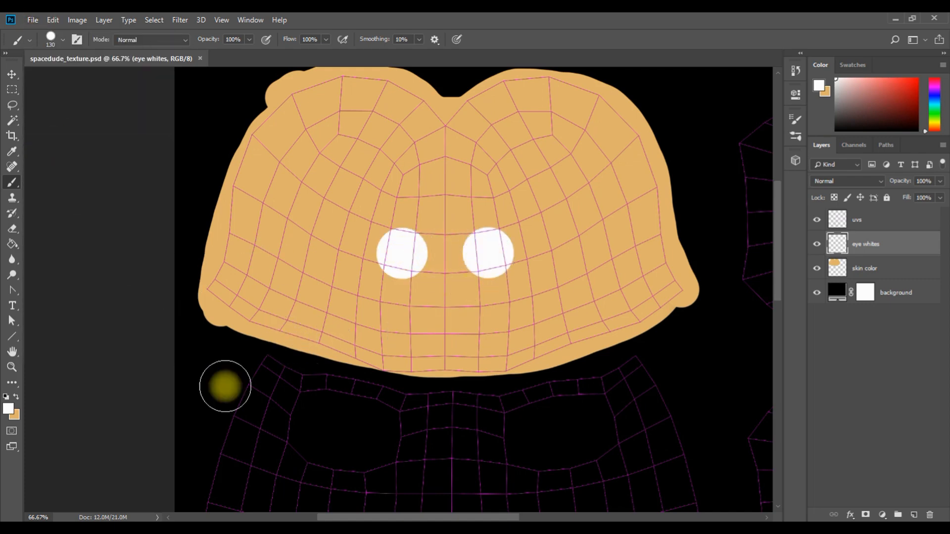
mouse_move(394, 529)
click(452, 470)
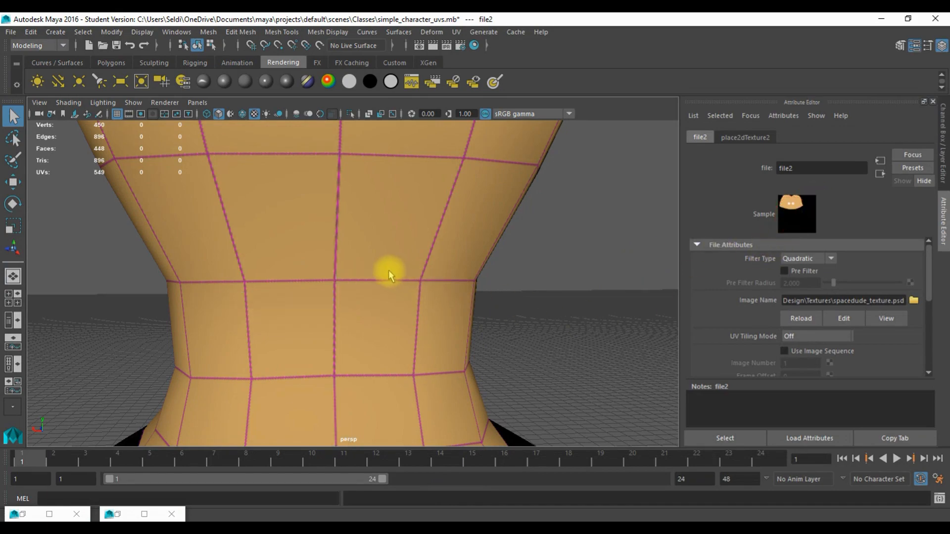
drag(289, 234, 529, 246)
scroll(534, 248, down, 6)
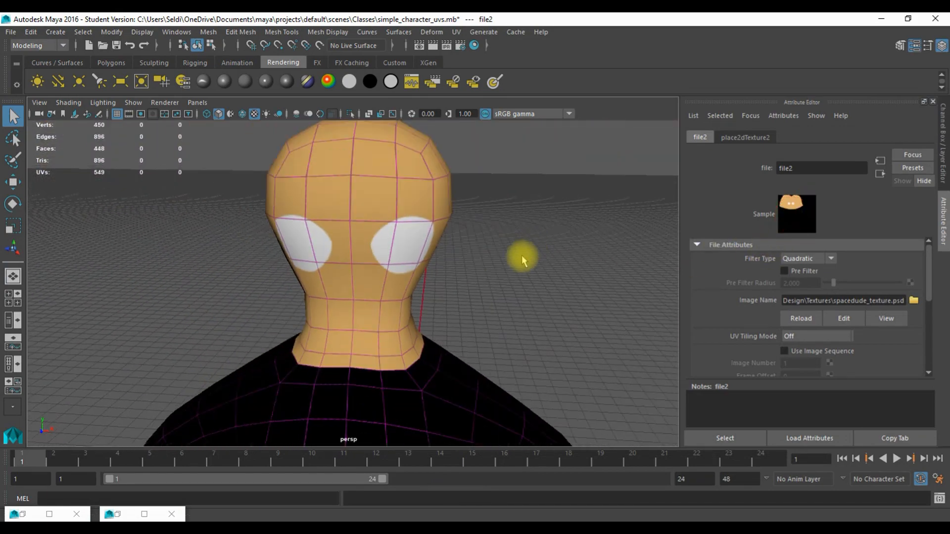
drag(479, 280, 498, 264)
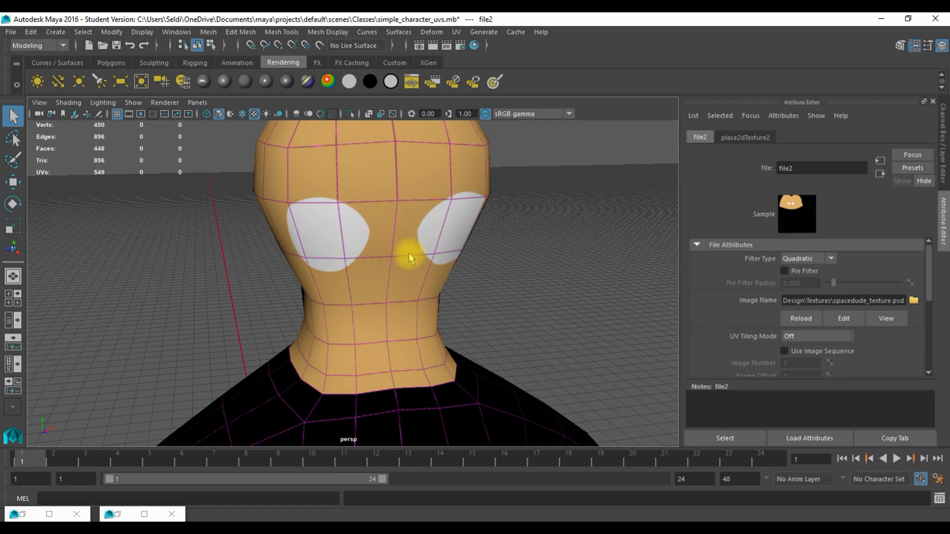
- Back in Photoshop, draw a white ellipse about 240 by 147 px as a shape layer, up and left of the eye dots
click(415, 520)
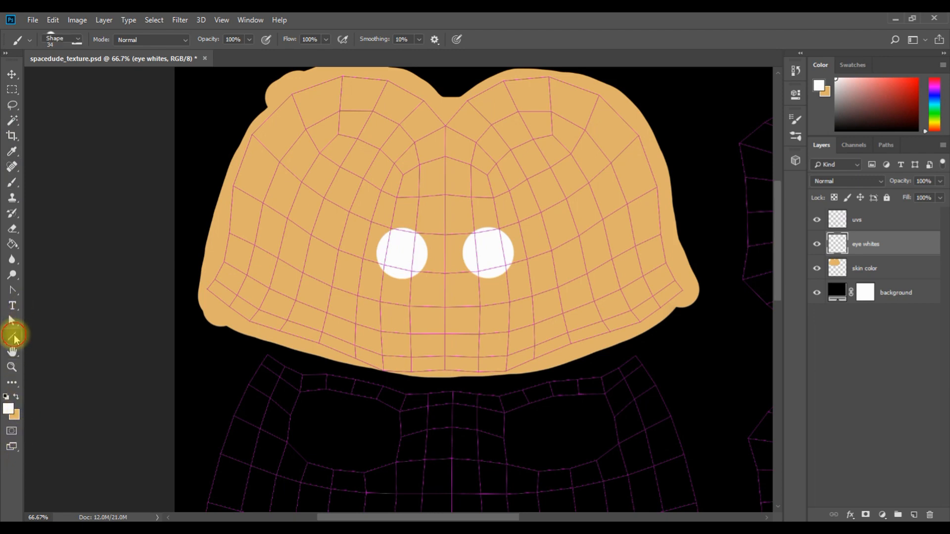
click(14, 336)
click(63, 358)
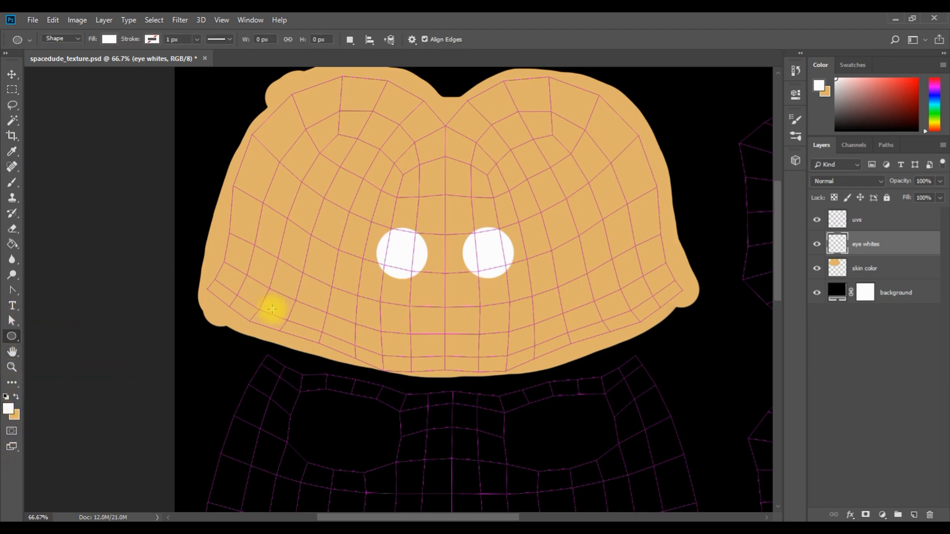
drag(307, 181, 402, 239)
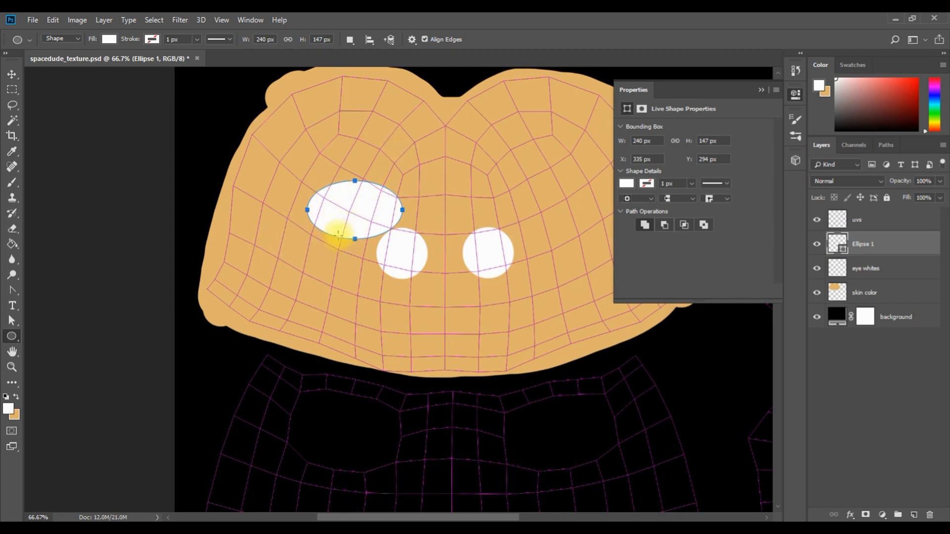
click(77, 39)
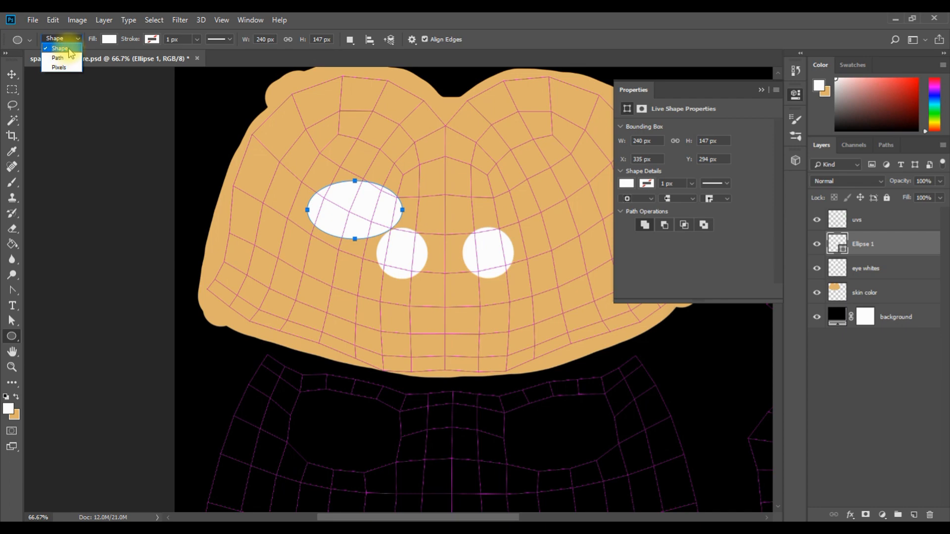
click(74, 50)
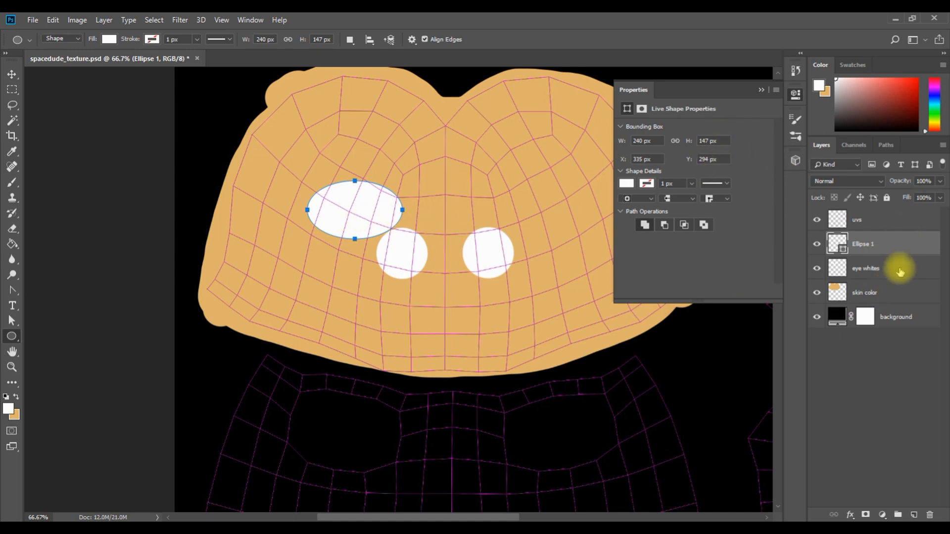
click(761, 90)
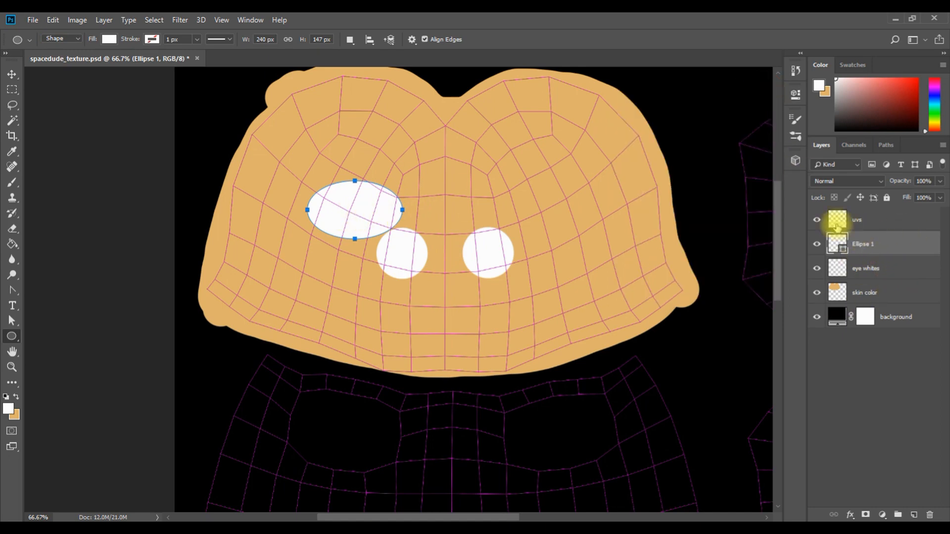
- Rename the ellipse layer as "eye right" and toggle the eye whites layer off and on again
double_click(863, 243)
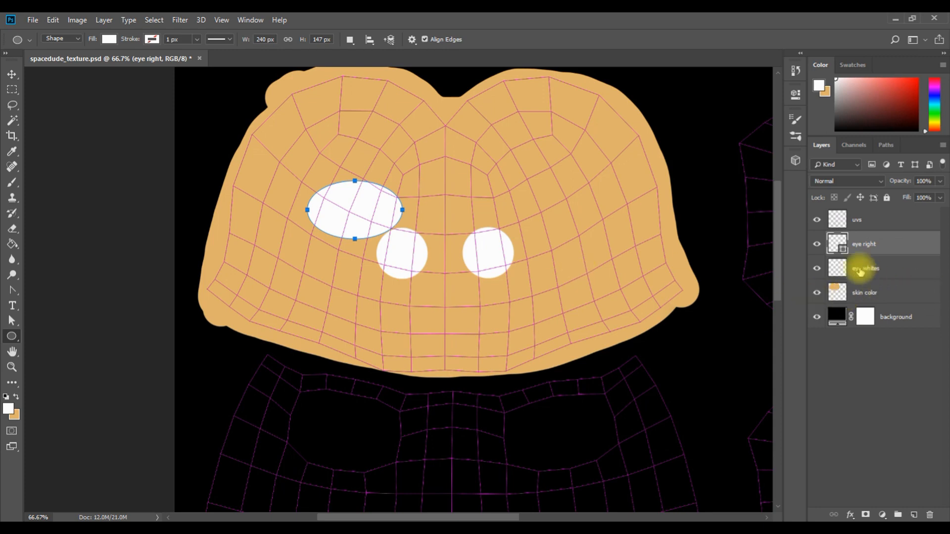
click(817, 269)
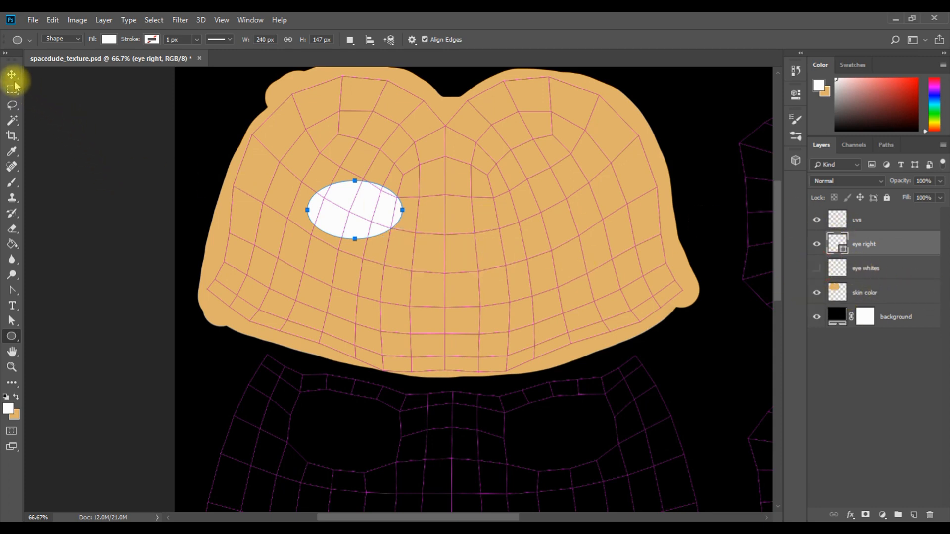
click(817, 269)
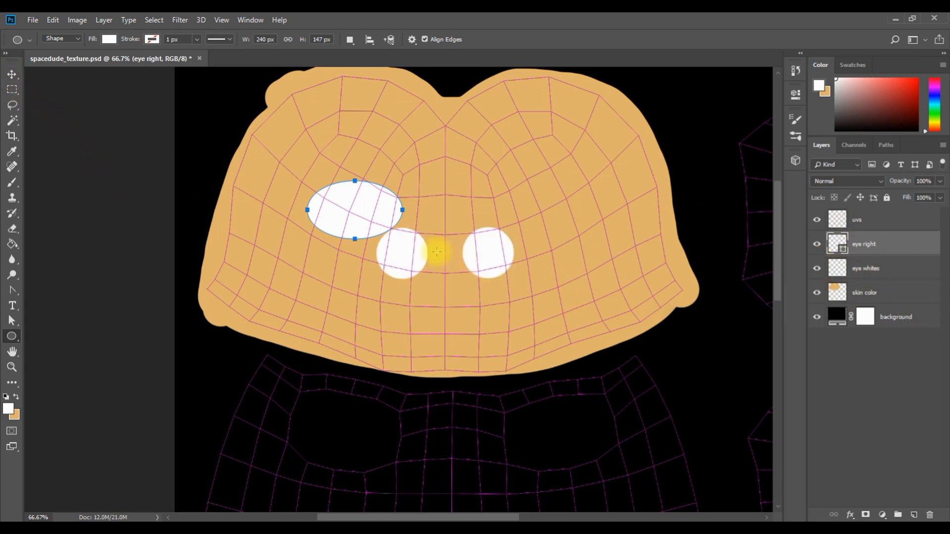
- Move the eye right ellipse over the left white dot and rotate it about 40° so it slants down toward the nose
click(12, 74)
drag(352, 214, 398, 256)
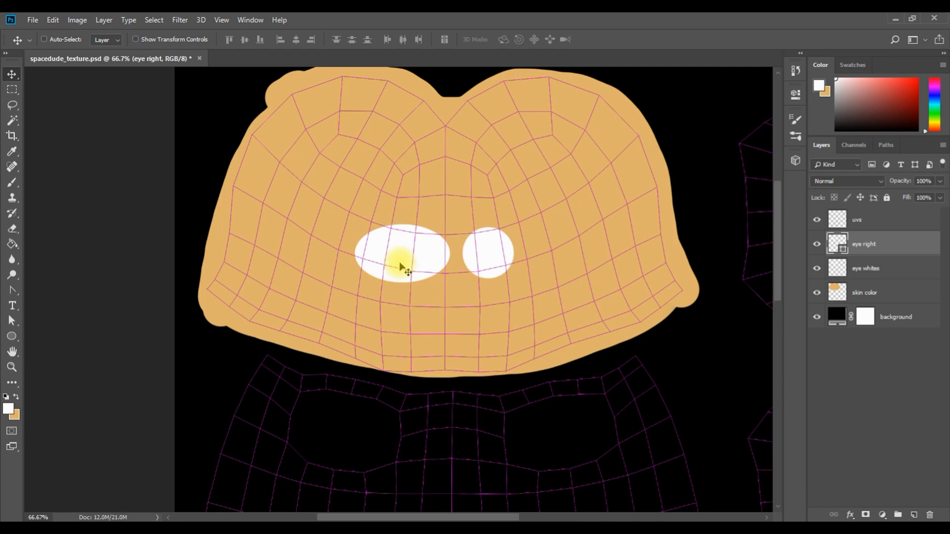
mouse_move(401, 268)
mouse_down()
mouse_move(361, 262)
mouse_move(420, 268)
mouse_up()
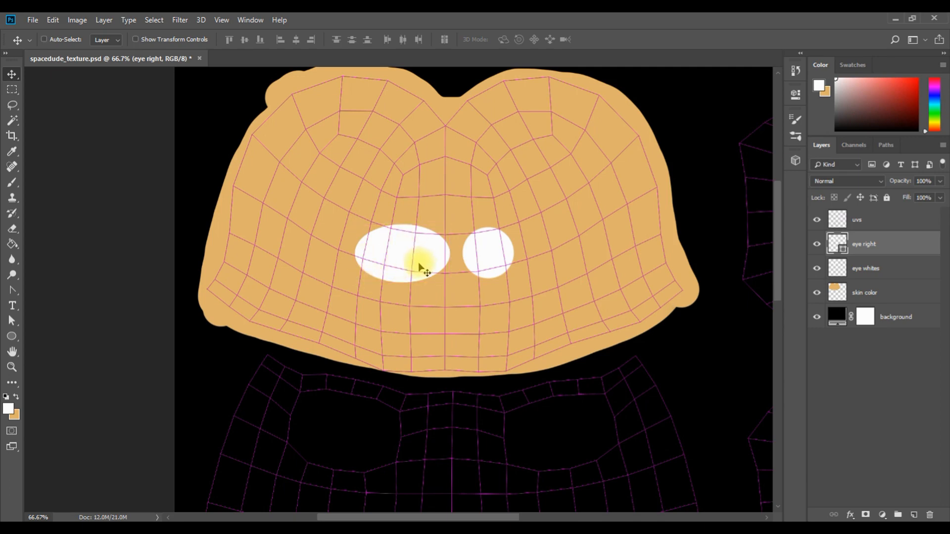
key(ctrl+t)
drag(458, 242, 460, 286)
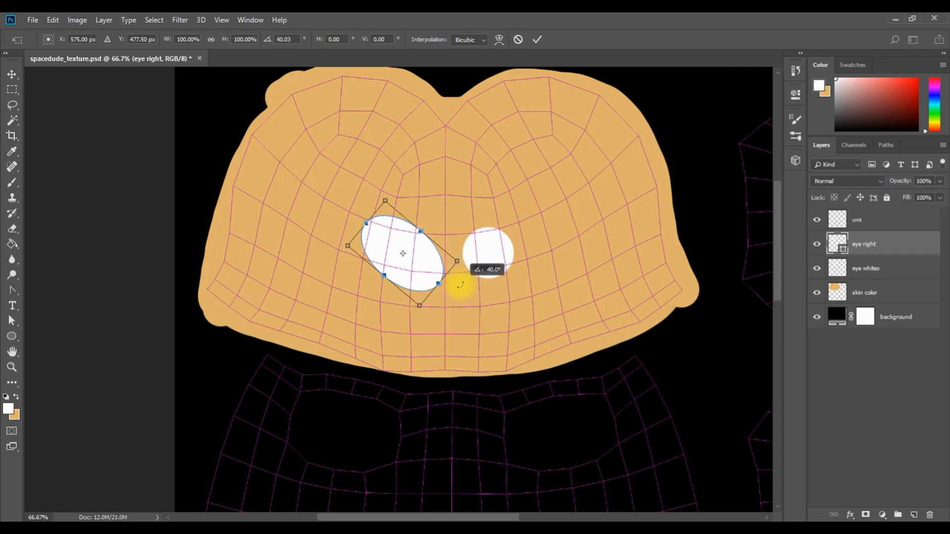
mouse_move(424, 272)
mouse_down()
mouse_move(388, 250)
mouse_move(408, 265)
mouse_up()
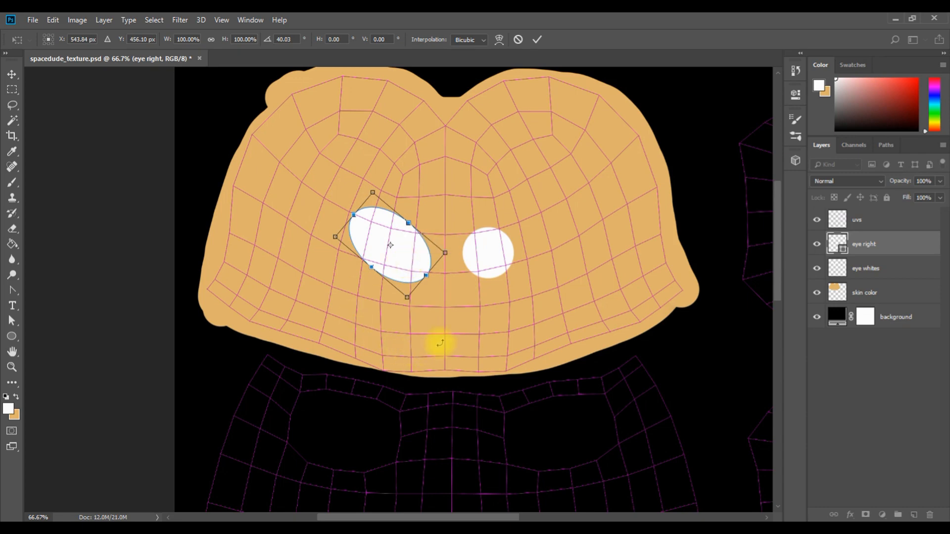
double_click(418, 264)
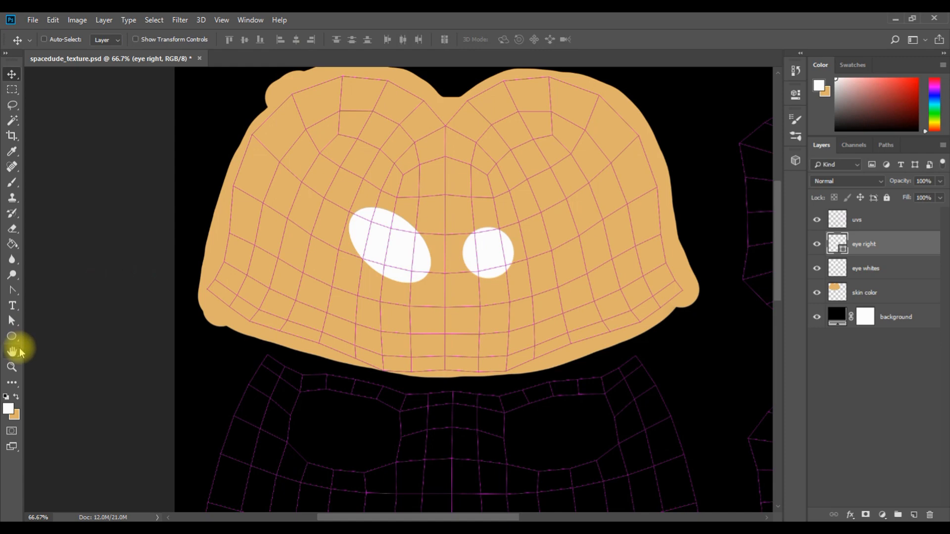
- Draw a circle shape about 79 px wide above the slanted eye and name its layer "pupil right"
click(13, 337)
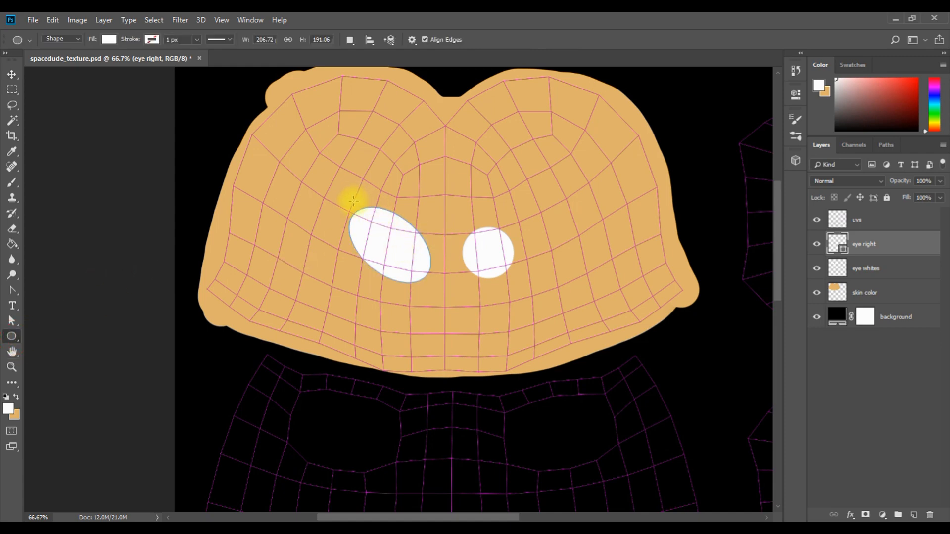
drag(291, 170, 322, 199)
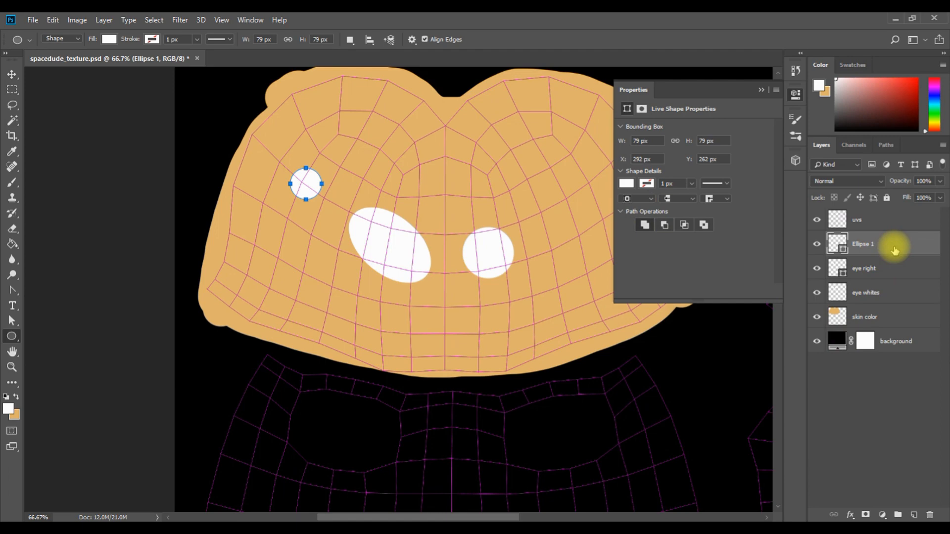
double_click(864, 244)
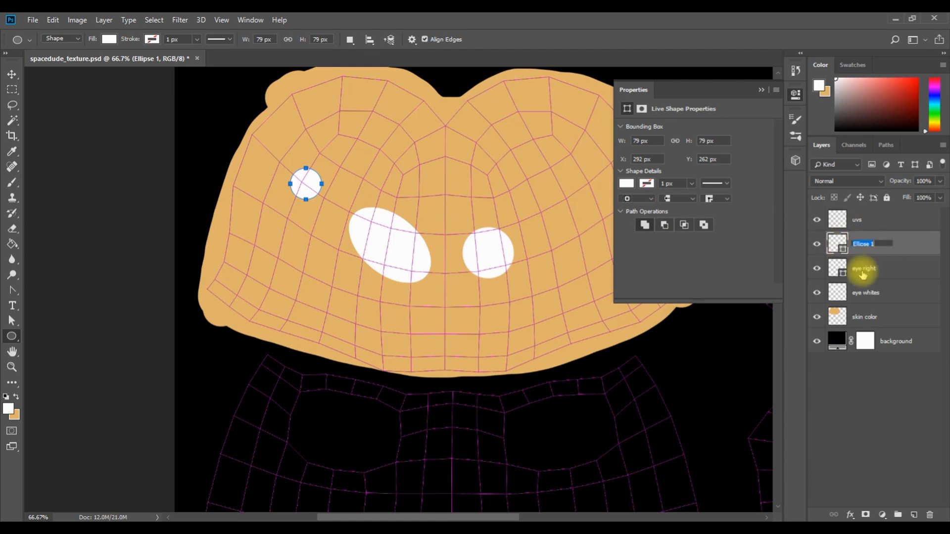
text(pupil right)
key(Return)
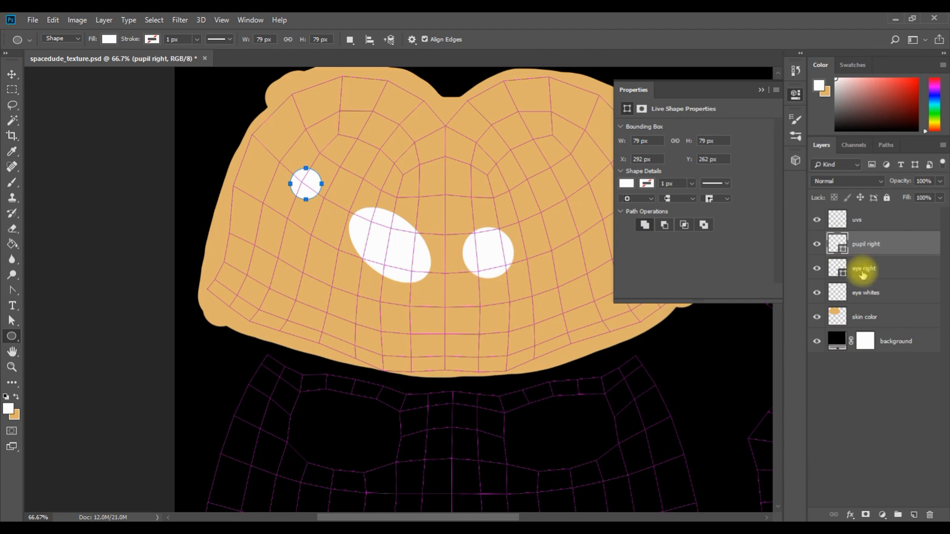
click(761, 90)
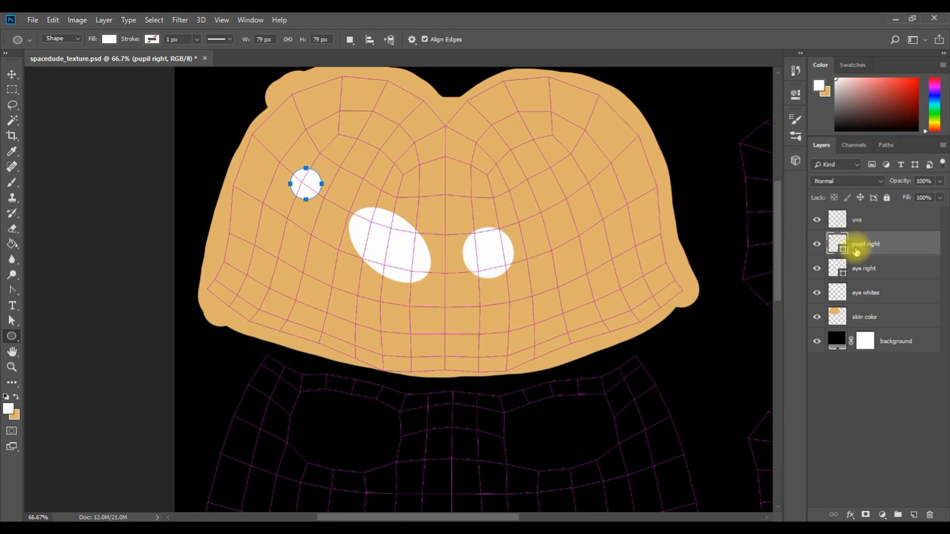
- Fill the pupil right circle with black (000000) and move it onto the inner part of the slanted eye ellipse
double_click(843, 249)
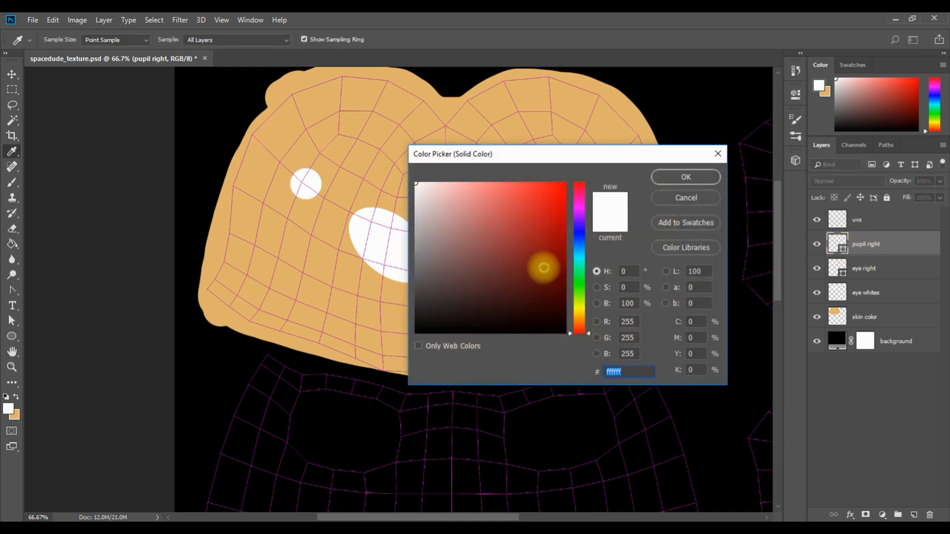
drag(464, 217, 363, 372)
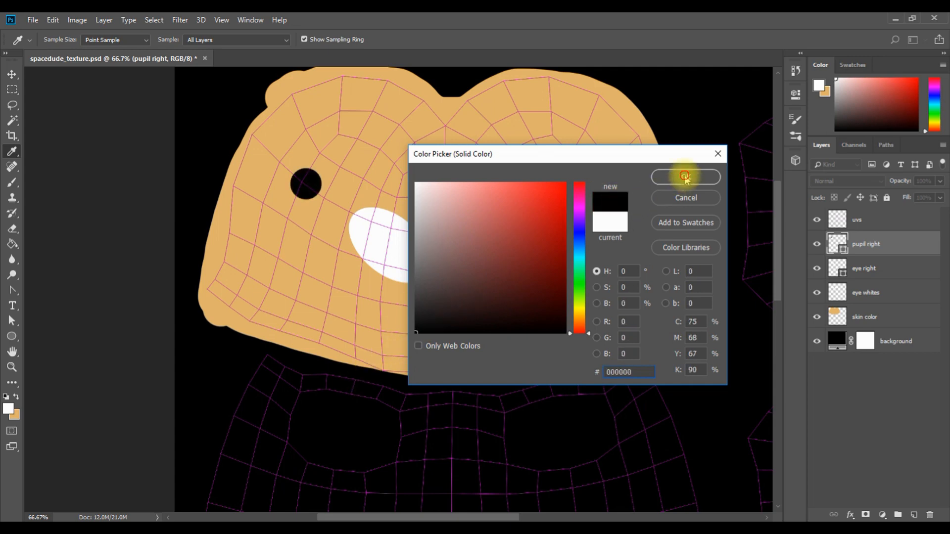
click(685, 178)
click(11, 74)
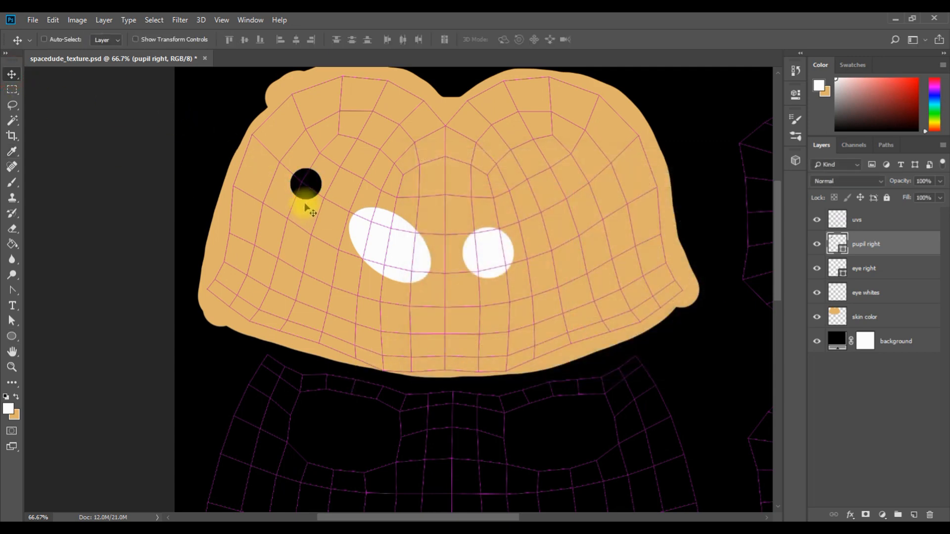
drag(312, 187, 405, 255)
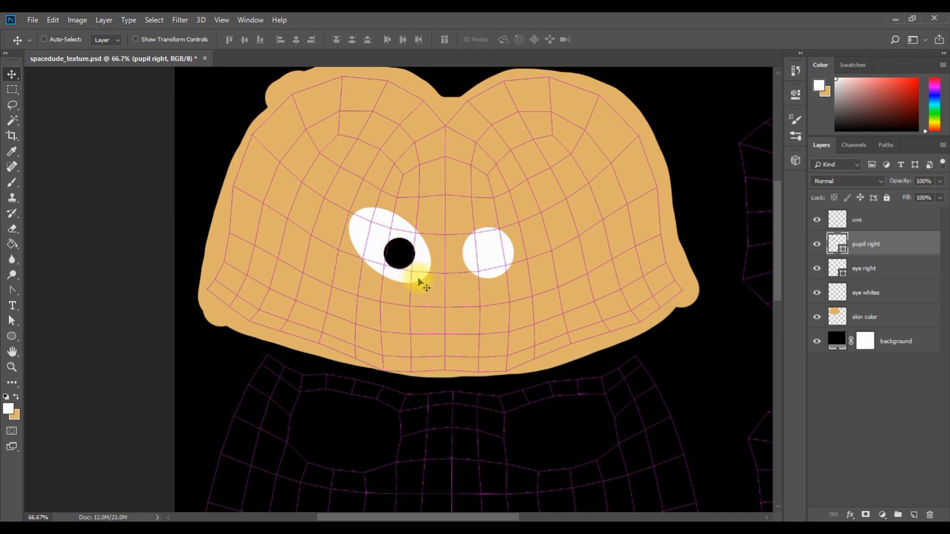
- Check the eye right layer by toggling its visibility, and group it with the pupil right layer as "eye right"
click(889, 262)
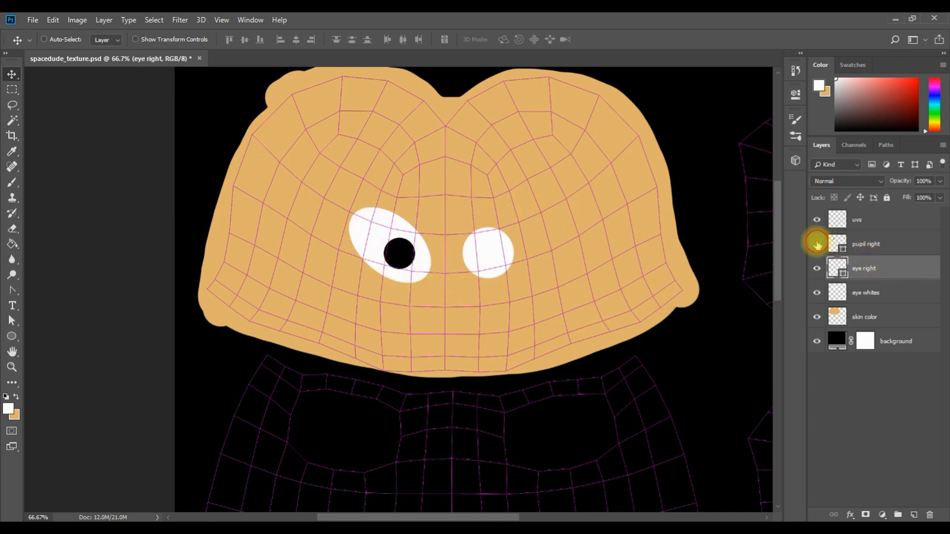
click(817, 269)
click(817, 268)
click(817, 269)
click(817, 269)
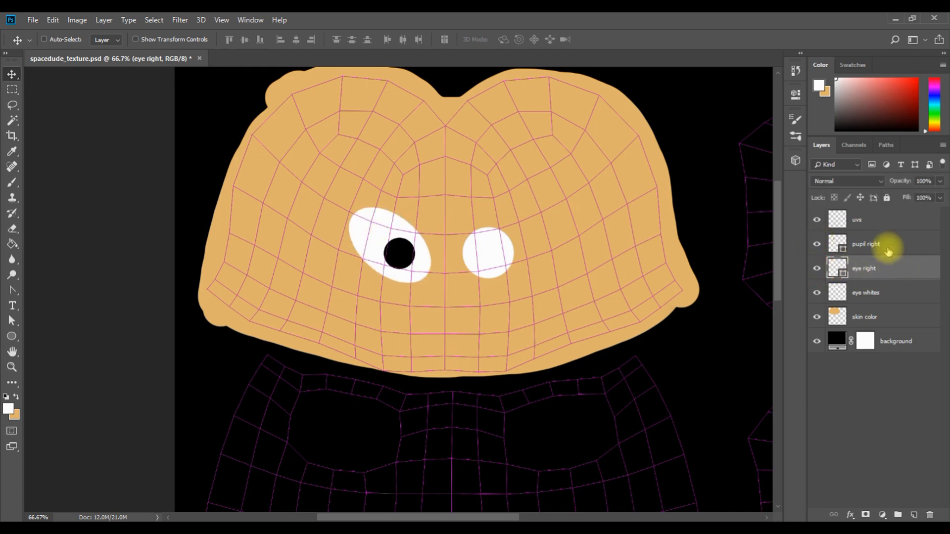
ctrl+click(899, 245)
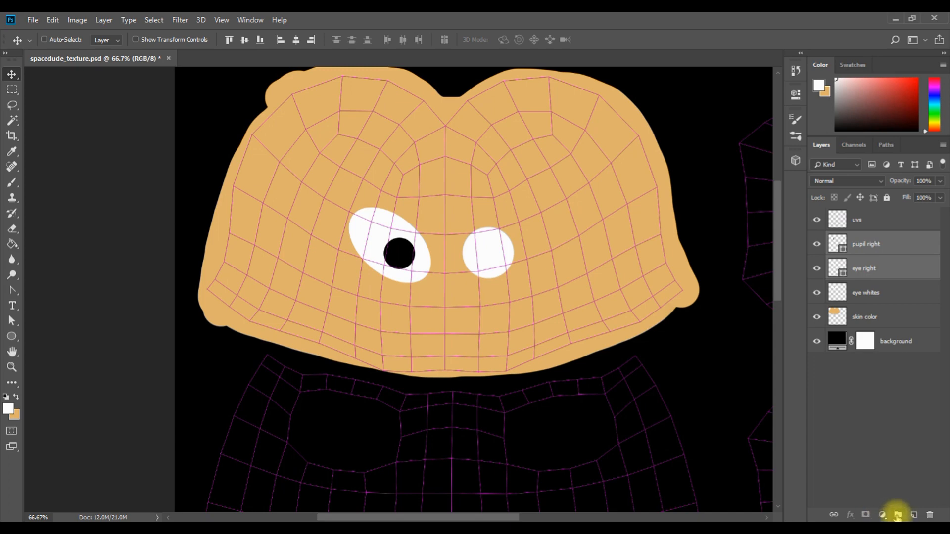
click(897, 515)
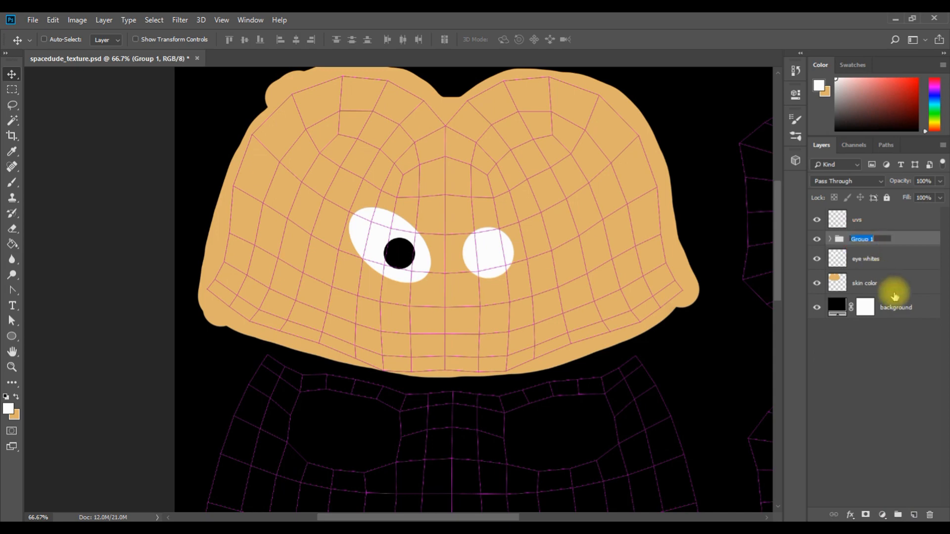
text(ve)
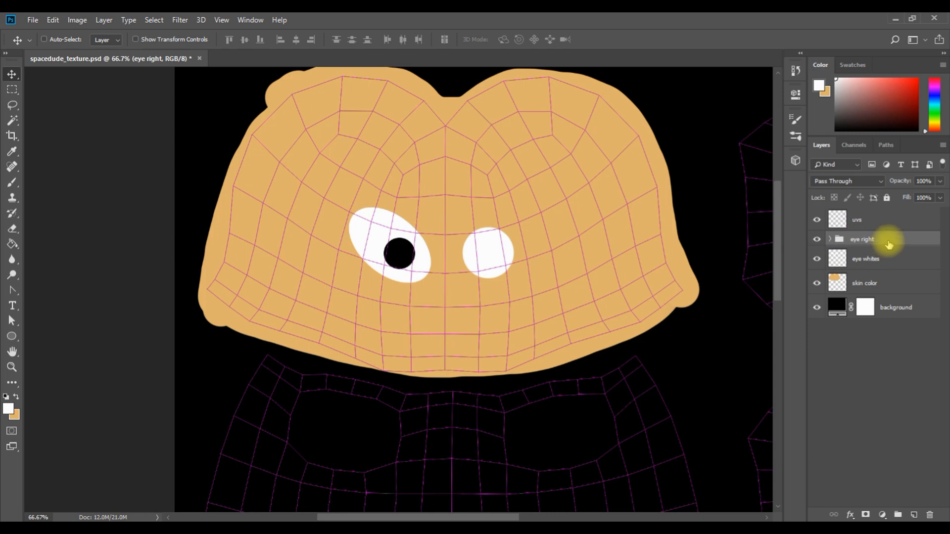
- Duplicate the eye right group and rename the copy "eye left"
drag(882, 242, 876, 249)
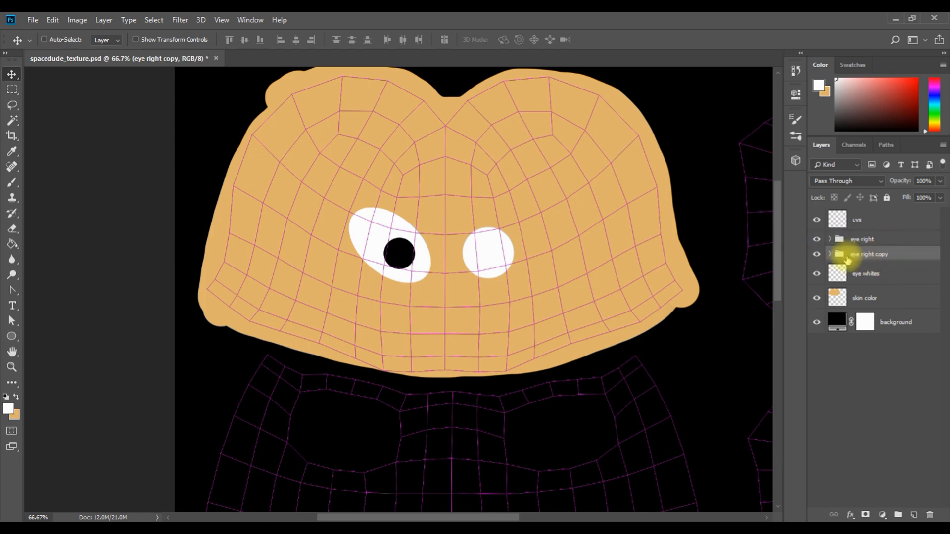
double_click(864, 255)
text(eye lef)
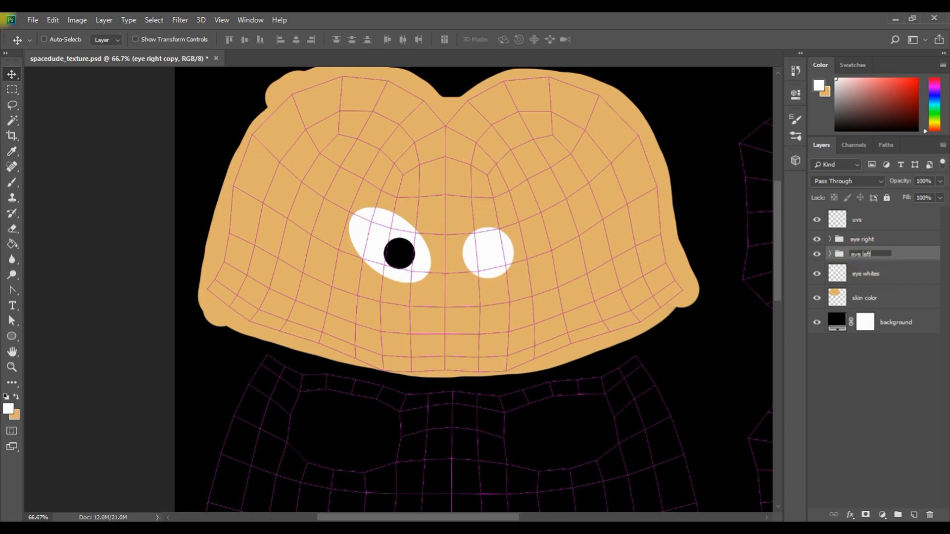
text(t)
key(Return)
- Flip the eye left group horizontally and position it over the remaining white dot, level with the other eye
drag(399, 255, 559, 253)
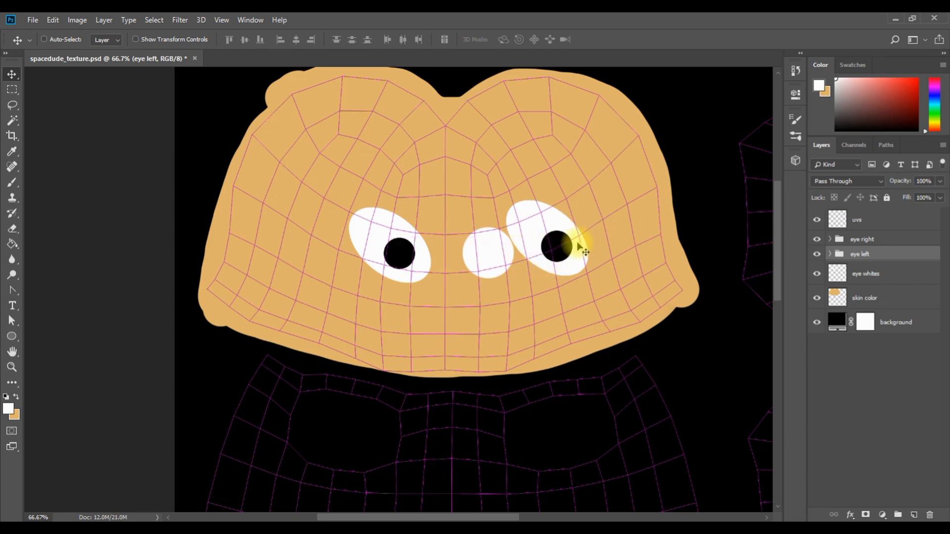
click(56, 21)
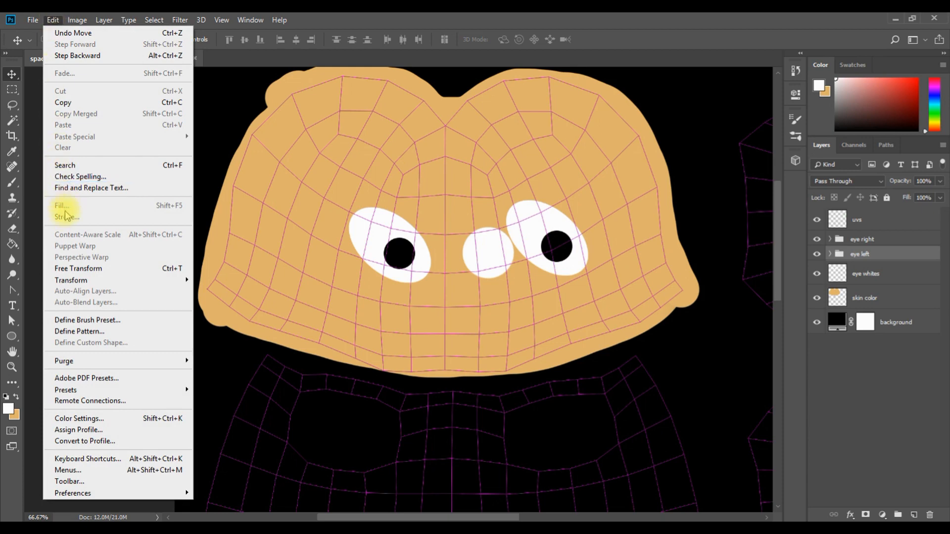
mouse_move(72, 280)
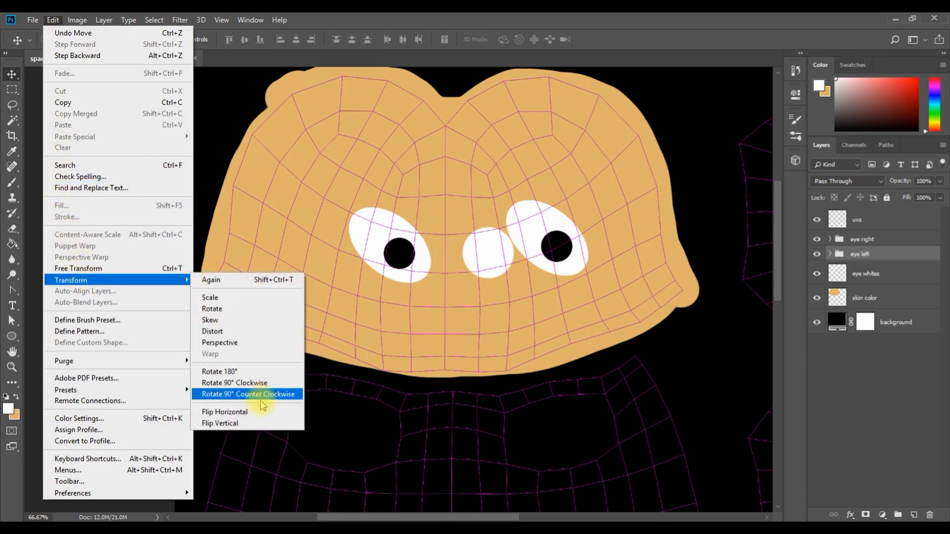
click(240, 413)
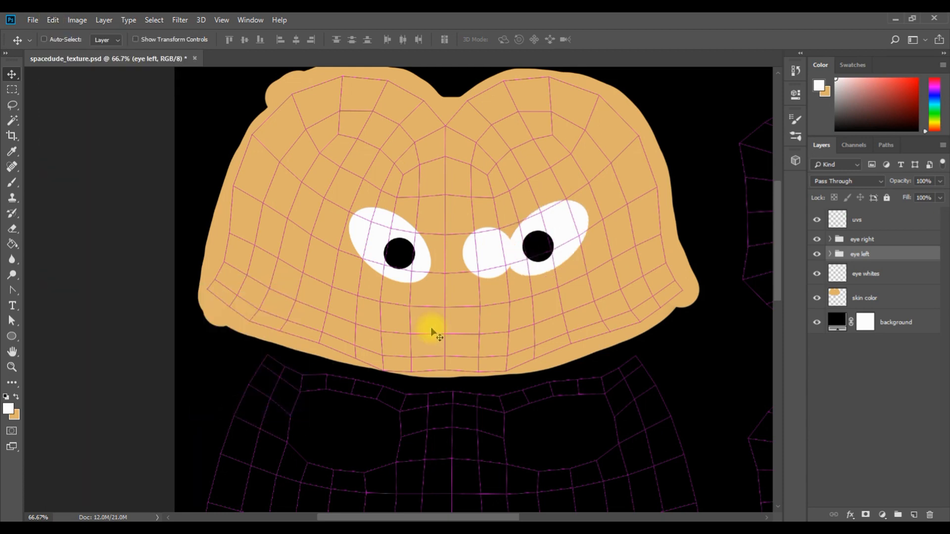
drag(544, 252, 495, 256)
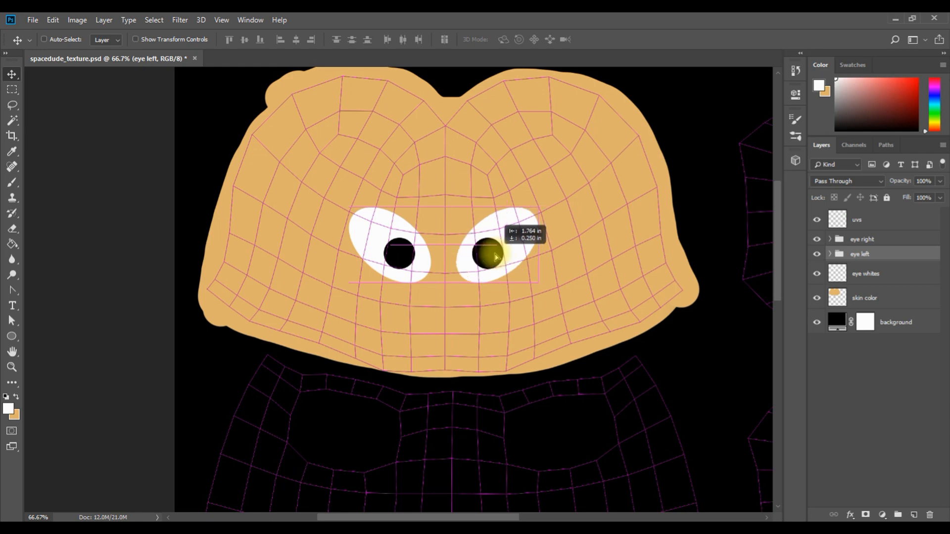
drag(495, 257, 495, 257)
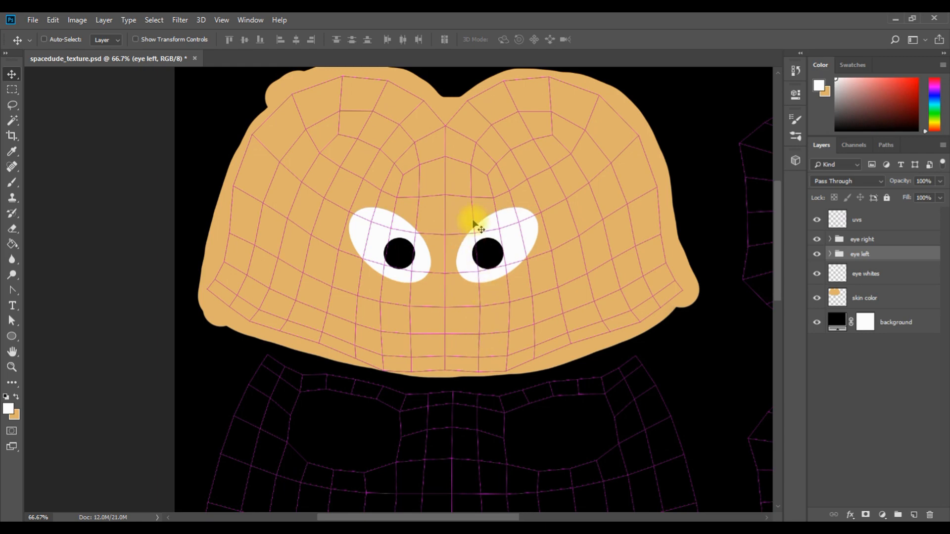
- Save the texture PSD and switch to Maya to inspect both eyes from the front of the head
click(33, 19)
click(54, 141)
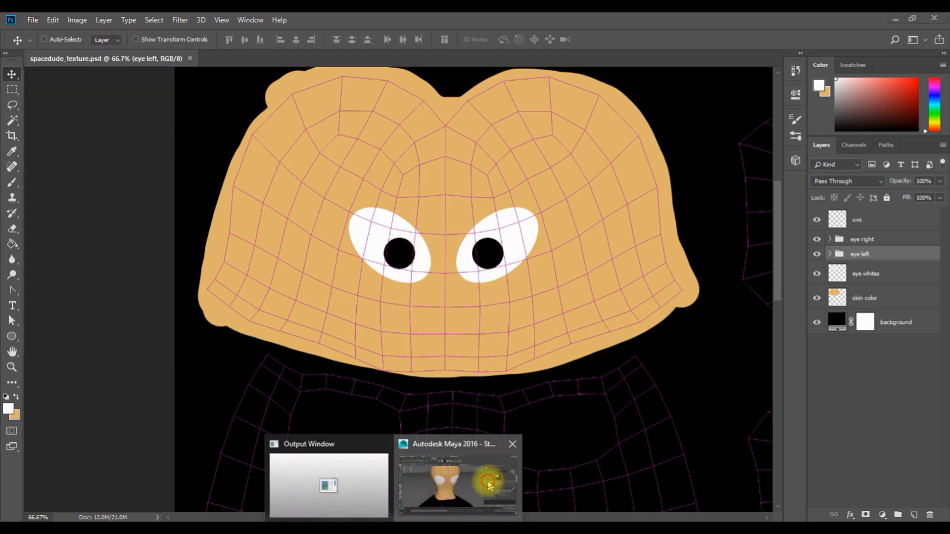
click(490, 483)
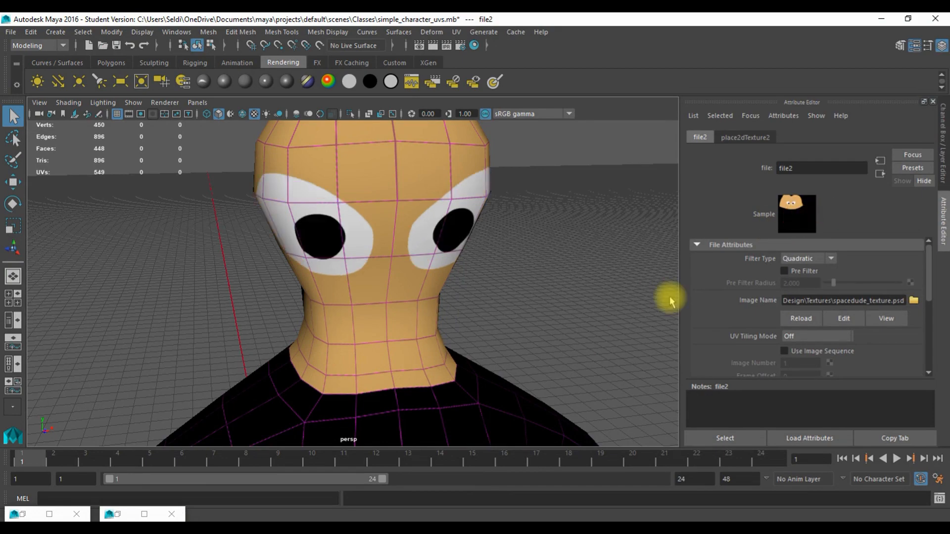
mouse_move(516, 290)
mouse_down()
mouse_move(498, 265)
mouse_move(367, 275)
mouse_move(621, 290)
mouse_move(473, 333)
mouse_move(422, 297)
mouse_move(505, 278)
mouse_up()
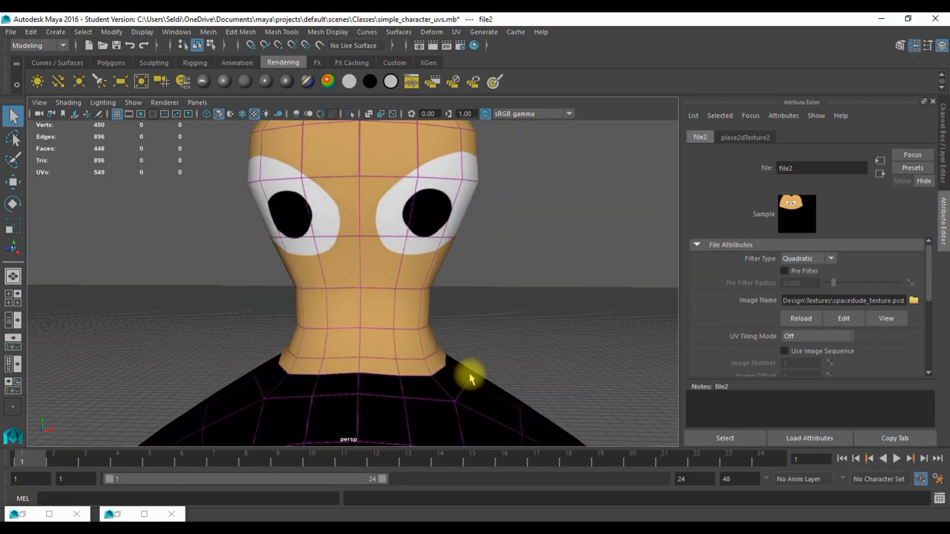
- Return to Photoshop, check the eye layers' visibility and delete the eye whites layer
click(429, 531)
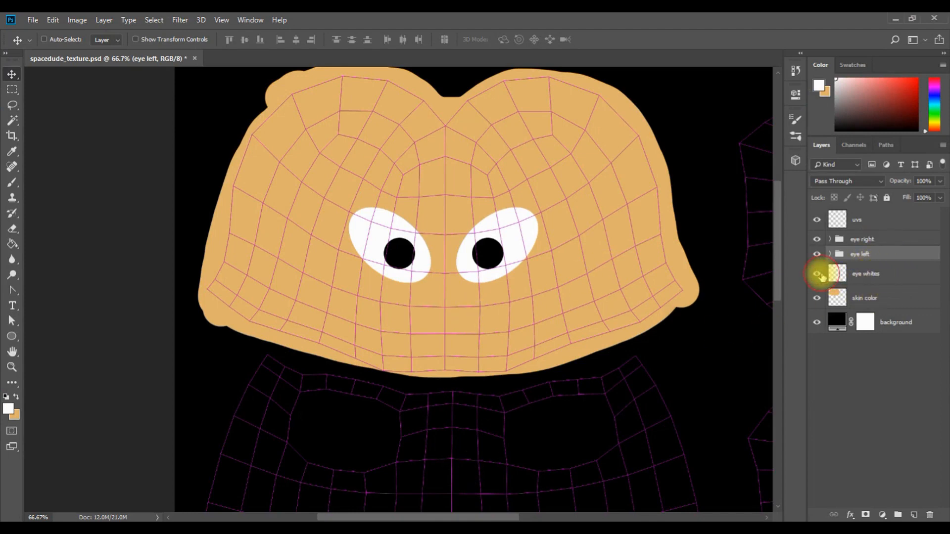
drag(820, 254, 818, 240)
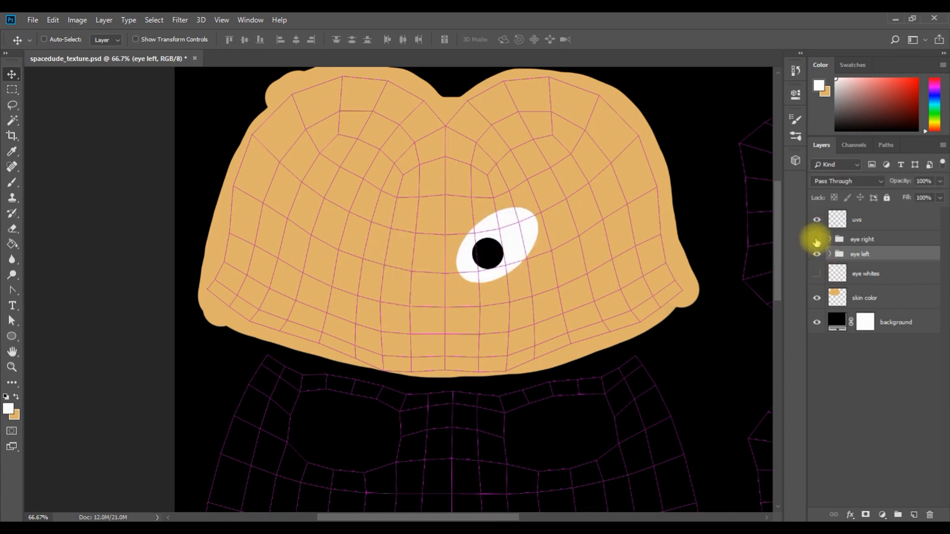
click(909, 274)
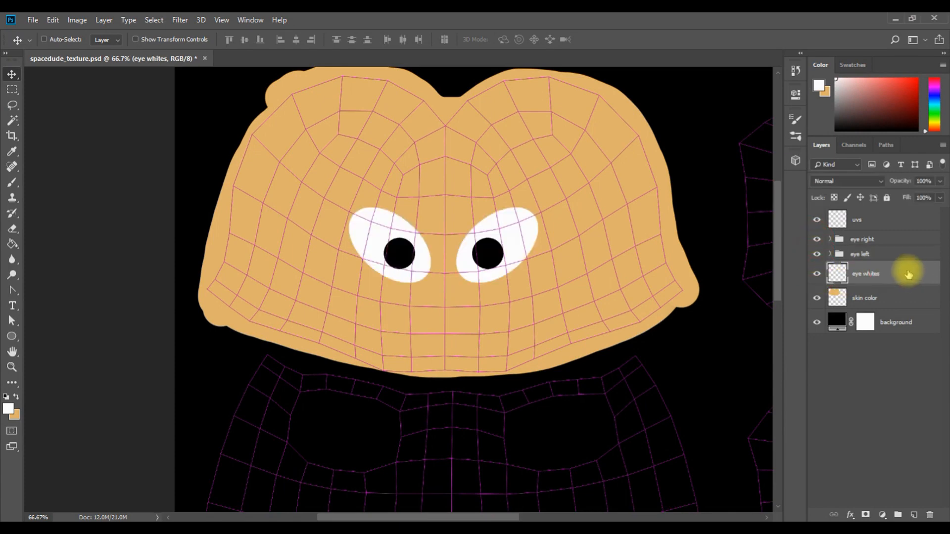
drag(897, 280, 933, 514)
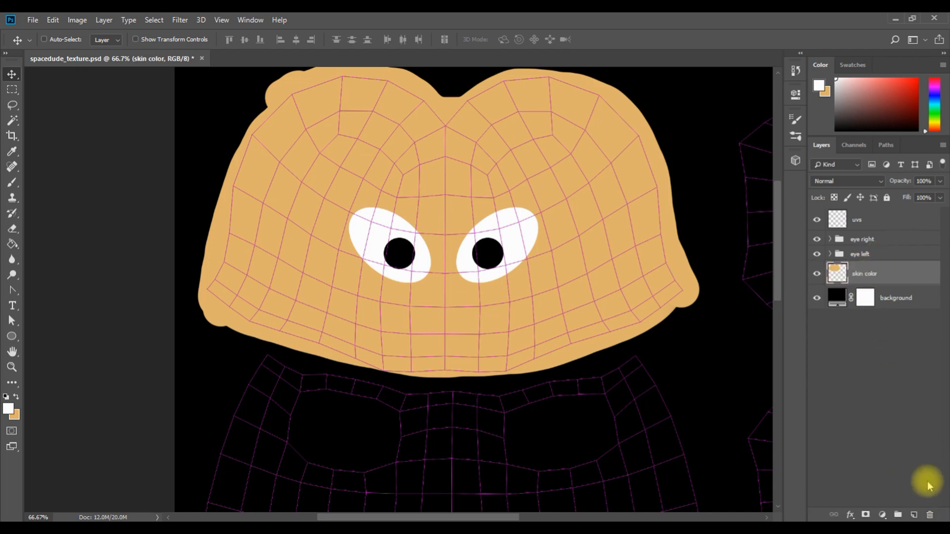
- Add a layer named "mouth" above skin color and brush a short horizontal black mouth centered below the eyes
click(914, 515)
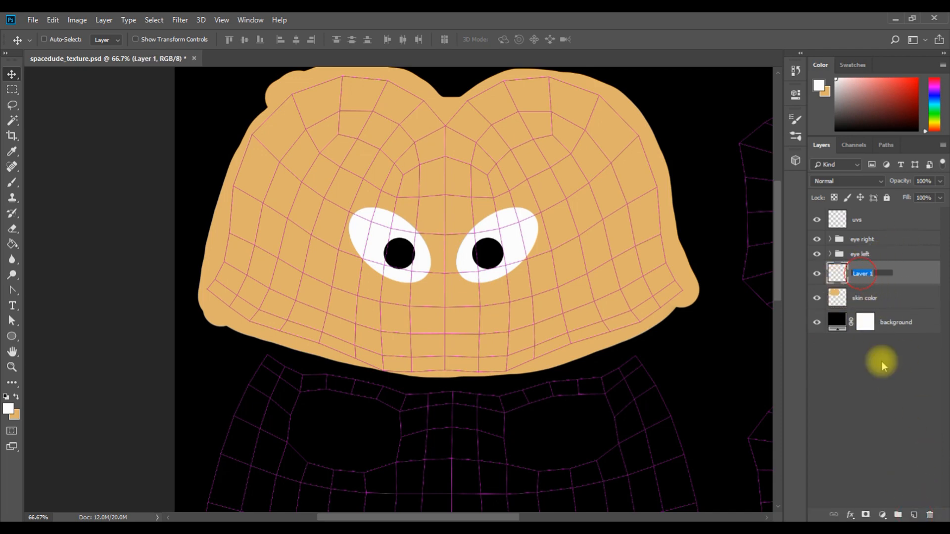
text(mouth)
key(Return)
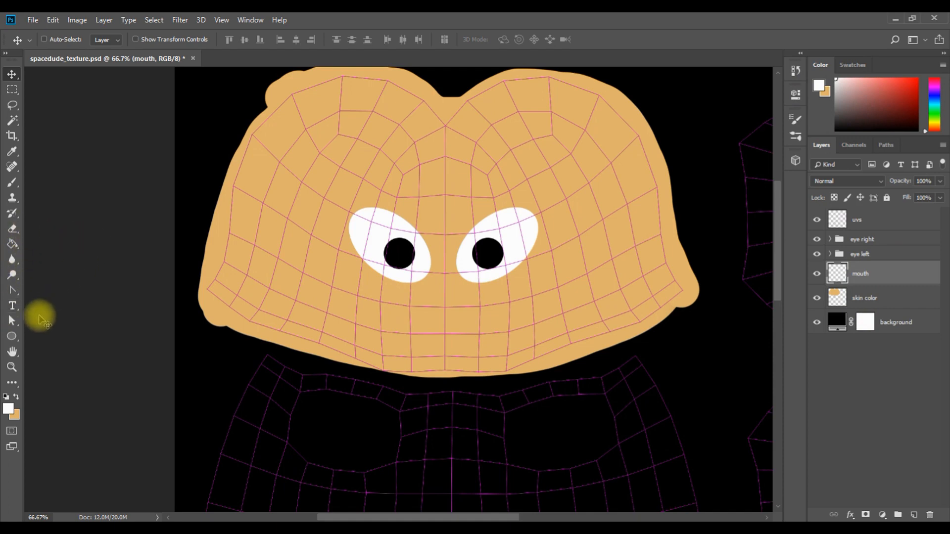
click(12, 184)
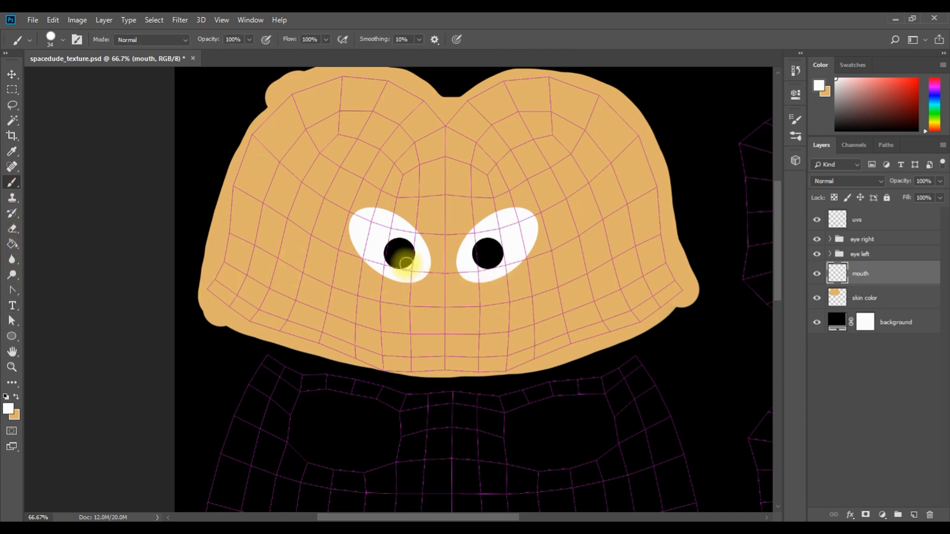
drag(865, 106, 821, 139)
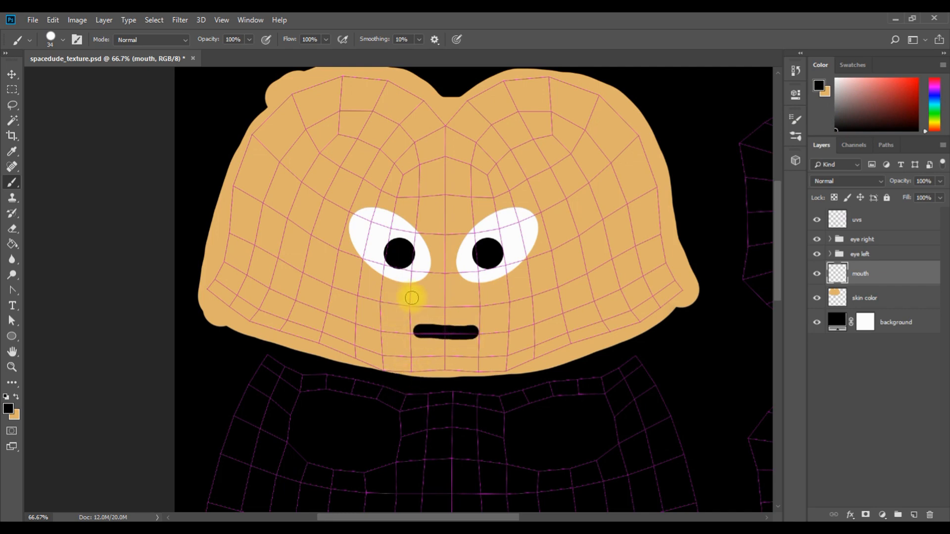
- Save the PSD, switch to Maya, refresh the file texture's sample and inspect the mouth on the head
click(33, 20)
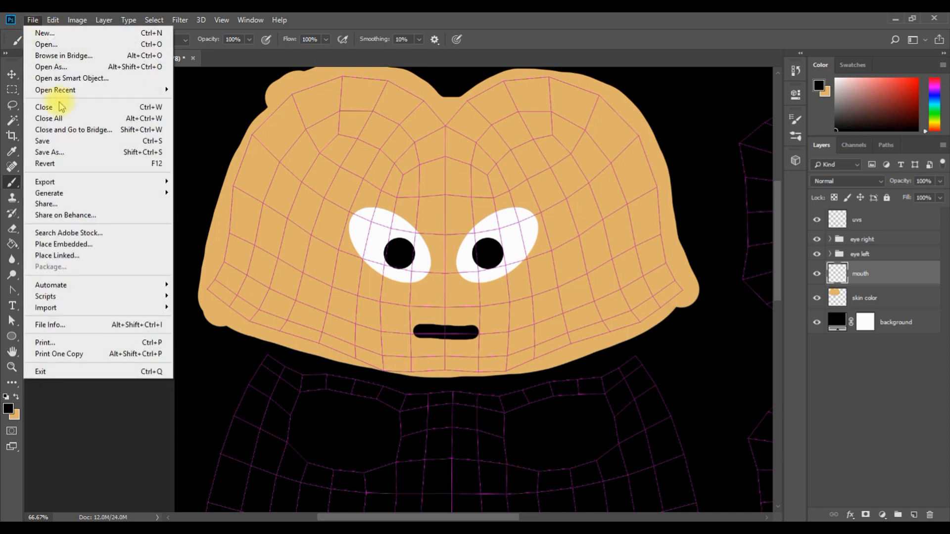
click(64, 138)
mouse_move(395, 515)
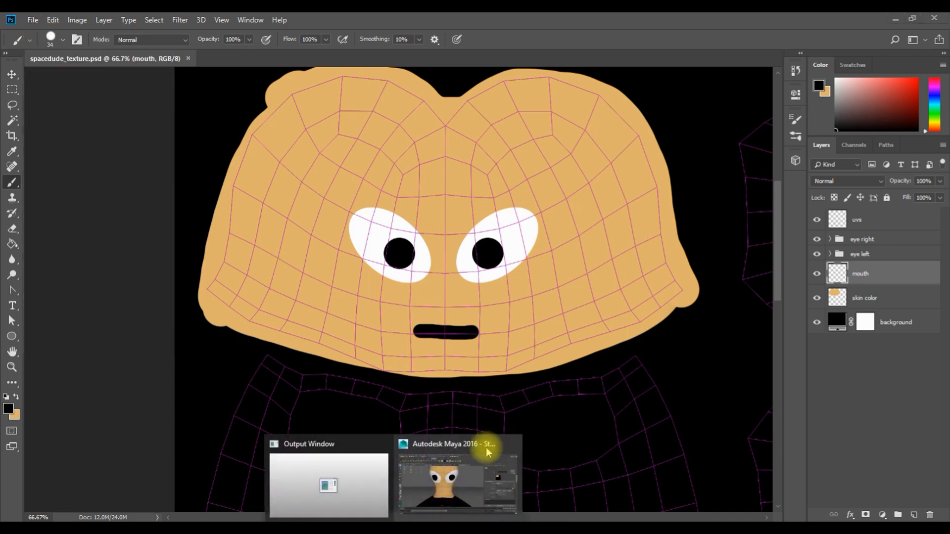
click(471, 484)
click(775, 225)
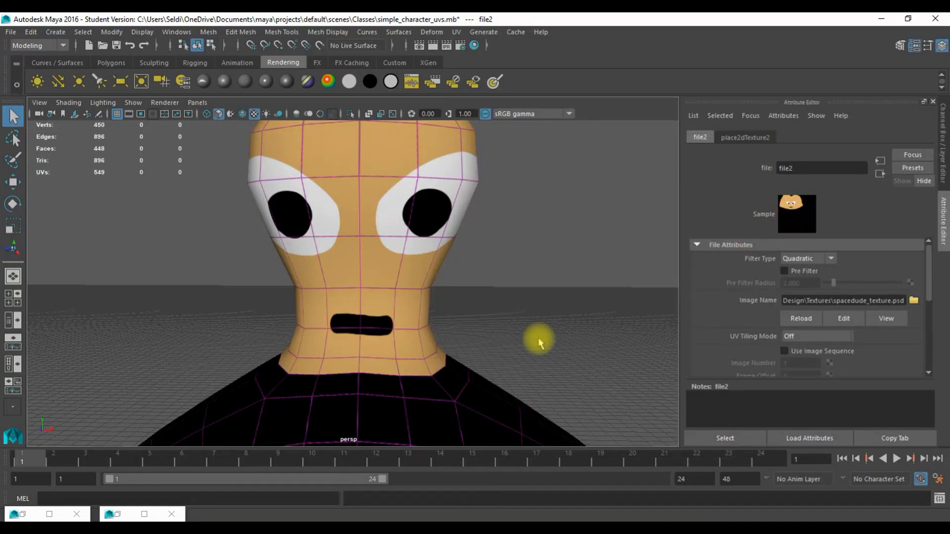
drag(508, 303, 445, 287)
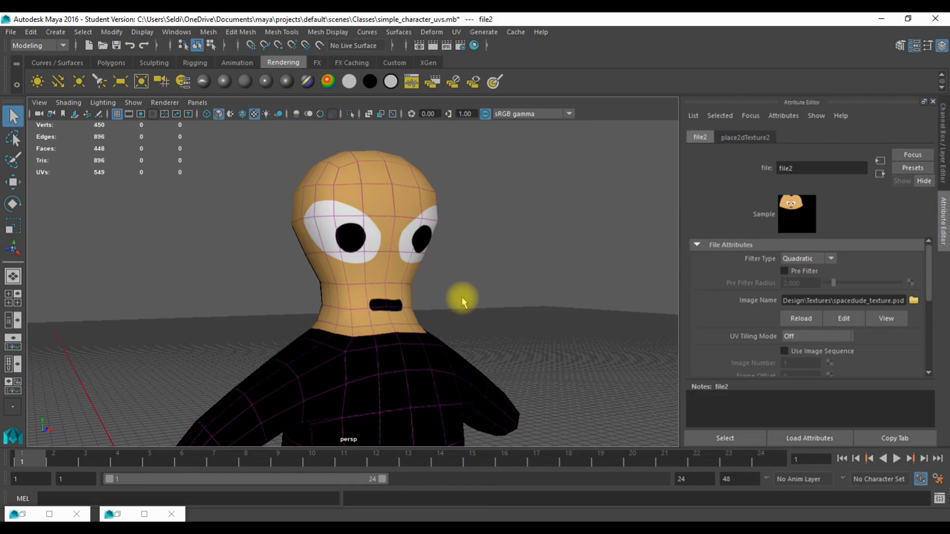
key(ctrl+z)
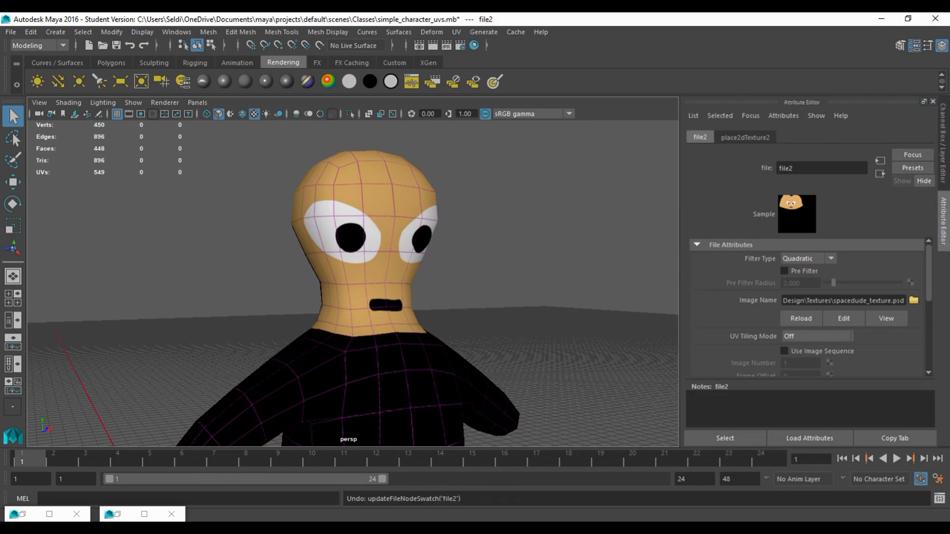
- Back in Photoshop, check the mouth layer by toggling its visibility and move the mouth straight up, closer to the eyes
click(466, 527)
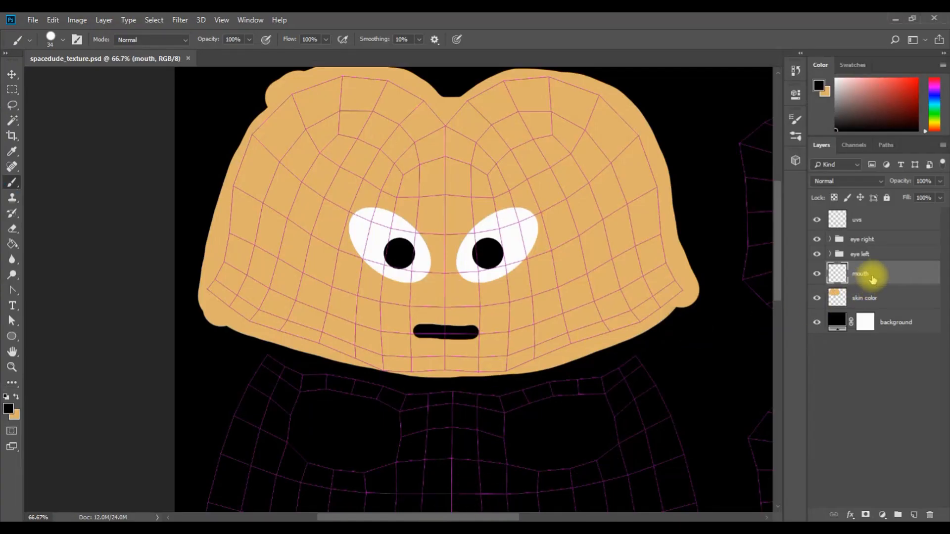
click(817, 274)
click(817, 274)
click(817, 275)
click(817, 275)
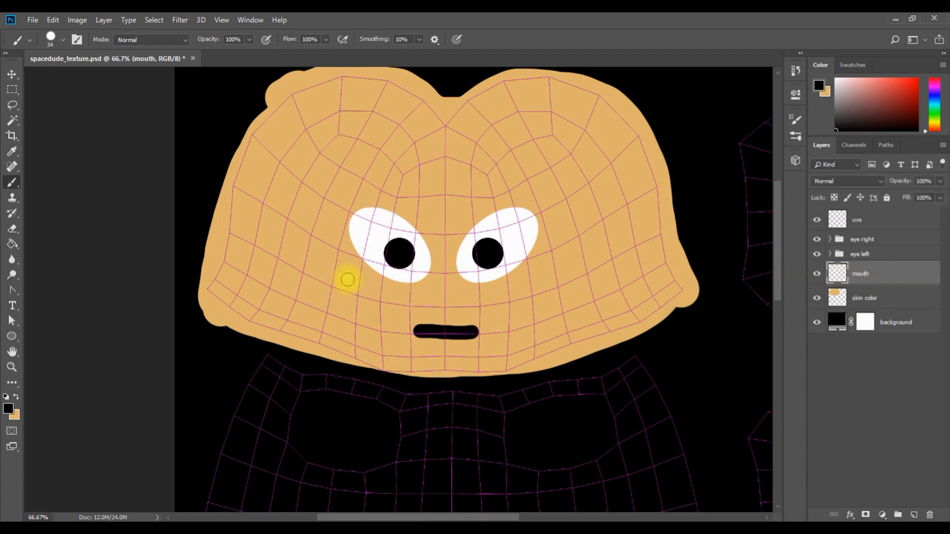
click(14, 74)
click(441, 333)
drag(448, 335, 445, 310)
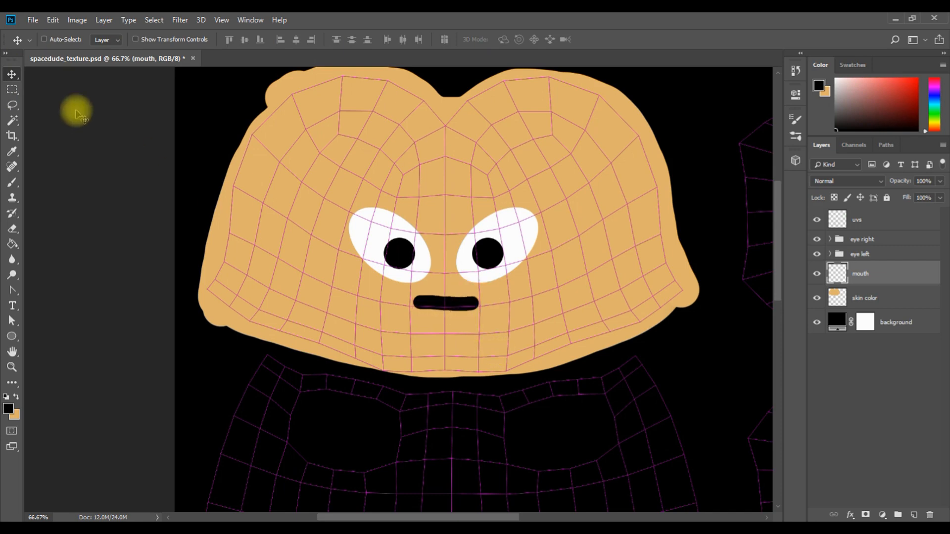
- Save the texture PSD and switch to Maya to inspect the raised mouth up close on the head
click(32, 20)
click(57, 141)
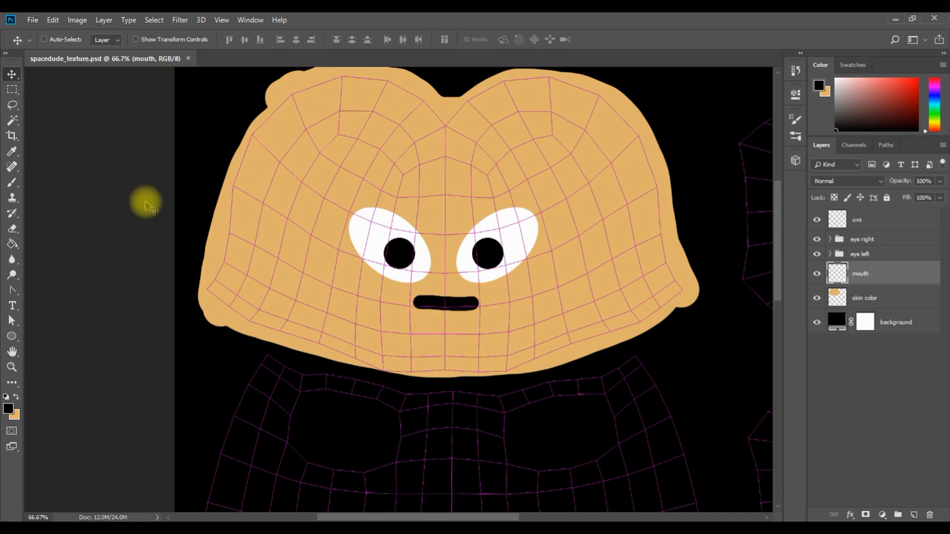
click(456, 484)
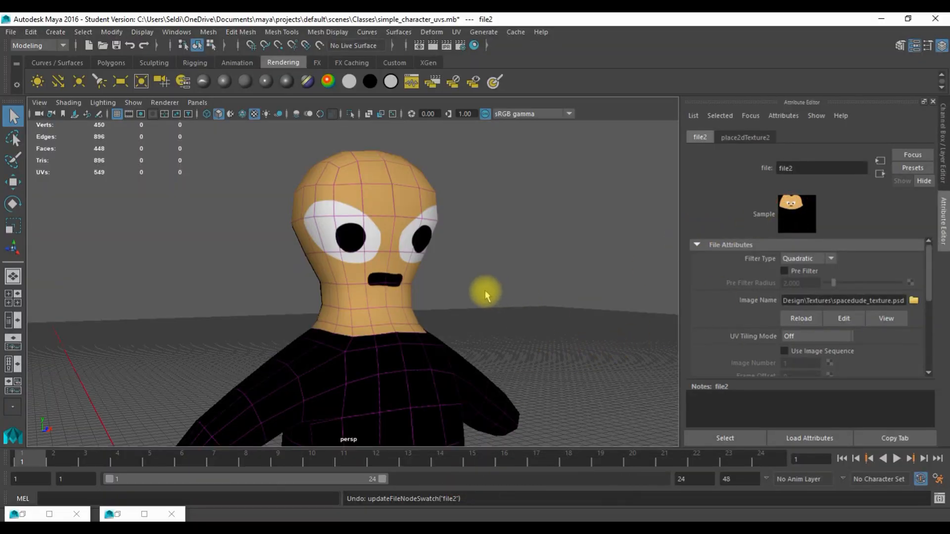
scroll(486, 292, up, 3)
mouse_move(552, 314)
mouse_down()
mouse_move(470, 291)
mouse_move(456, 299)
mouse_move(526, 299)
mouse_move(566, 284)
mouse_move(571, 312)
mouse_move(557, 303)
mouse_up()
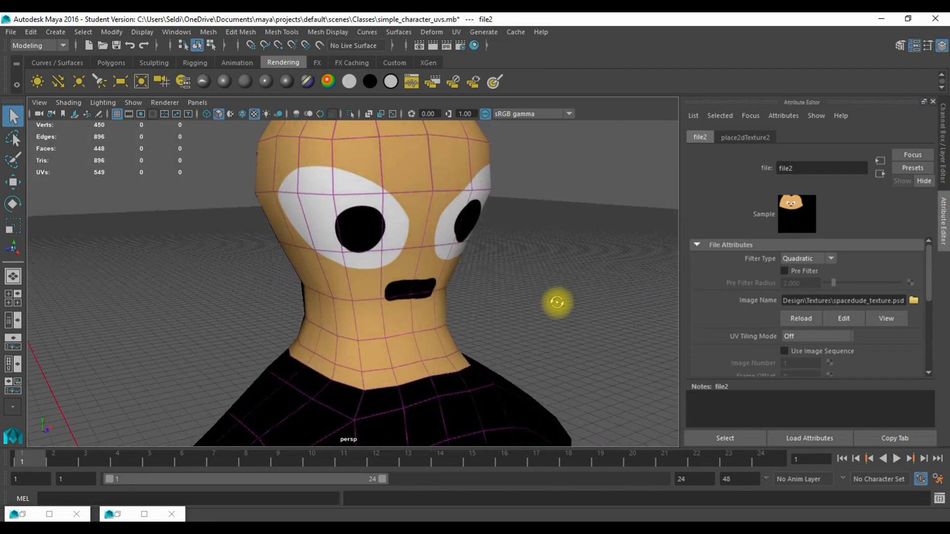
- Switch back to Photoshop and add a layer named "suit" above the mouth layer
scroll(498, 349, down, 6)
scroll(498, 349, up, 4)
drag(405, 358, 518, 435)
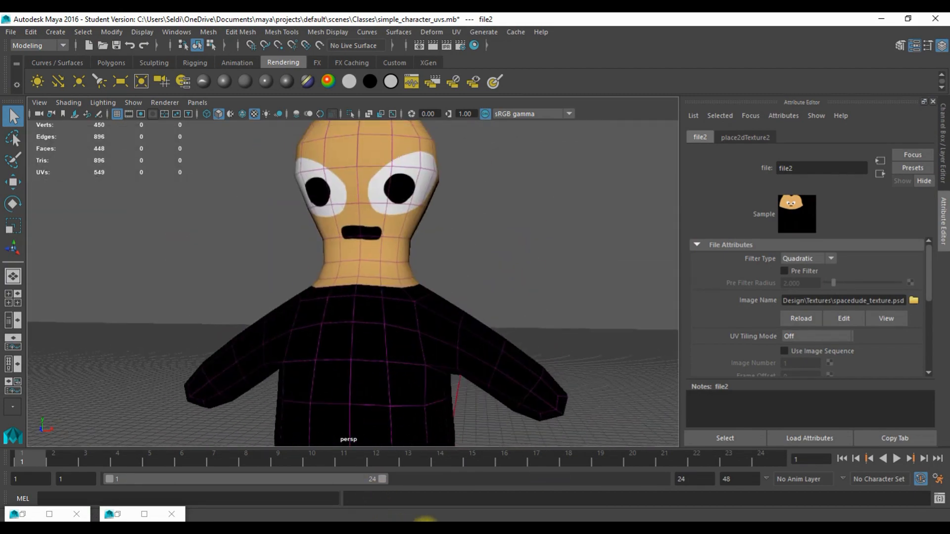
click(425, 530)
scroll(537, 406, down, 5)
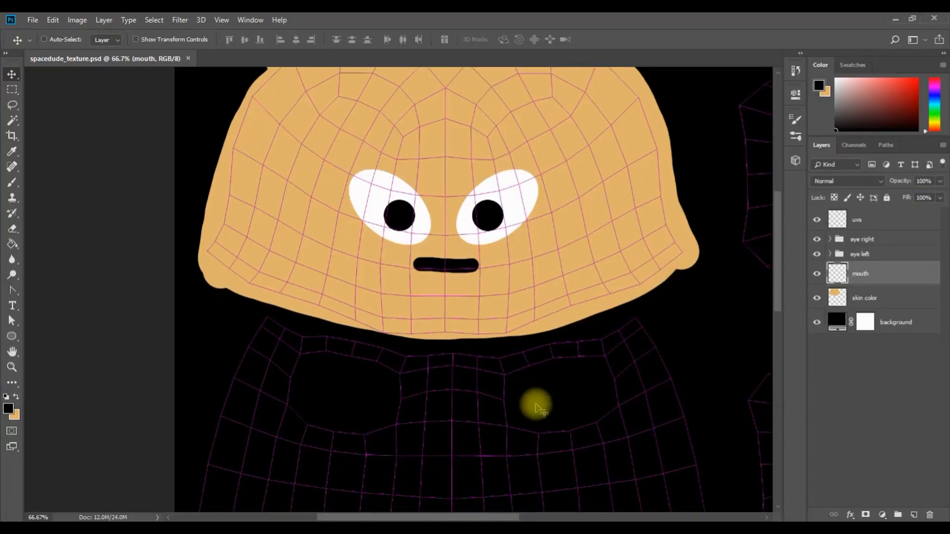
scroll(537, 406, down, 2)
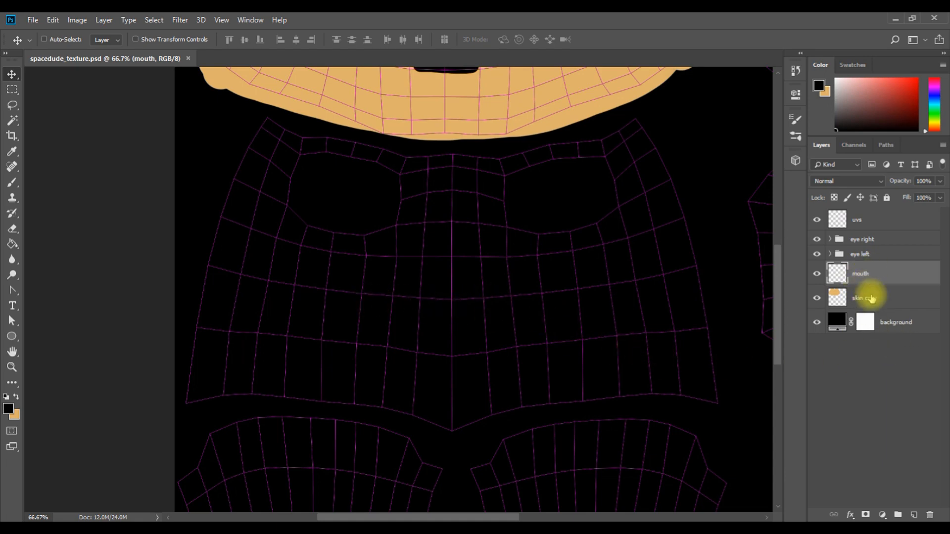
click(914, 514)
mouse_move(874, 276)
mouse_down()
mouse_move(876, 287)
mouse_move(871, 275)
mouse_up()
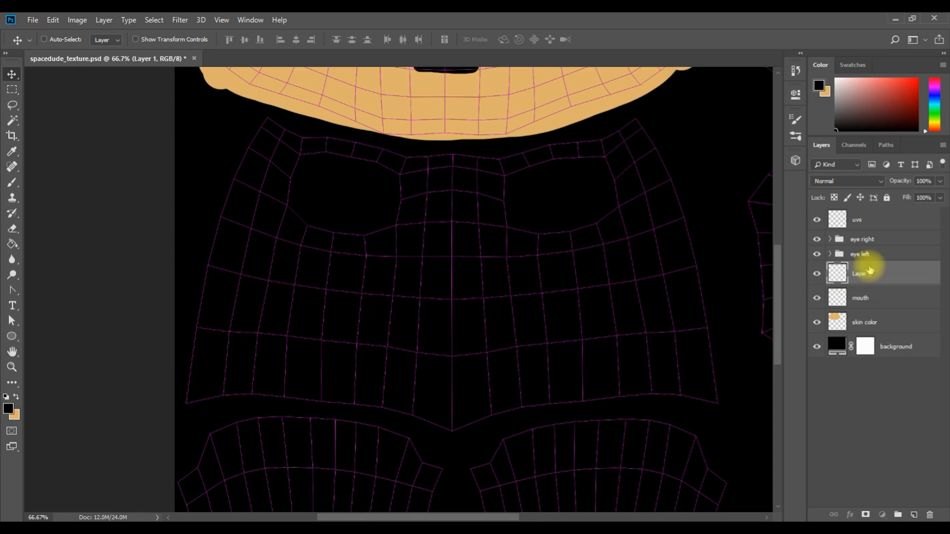
double_click(861, 273)
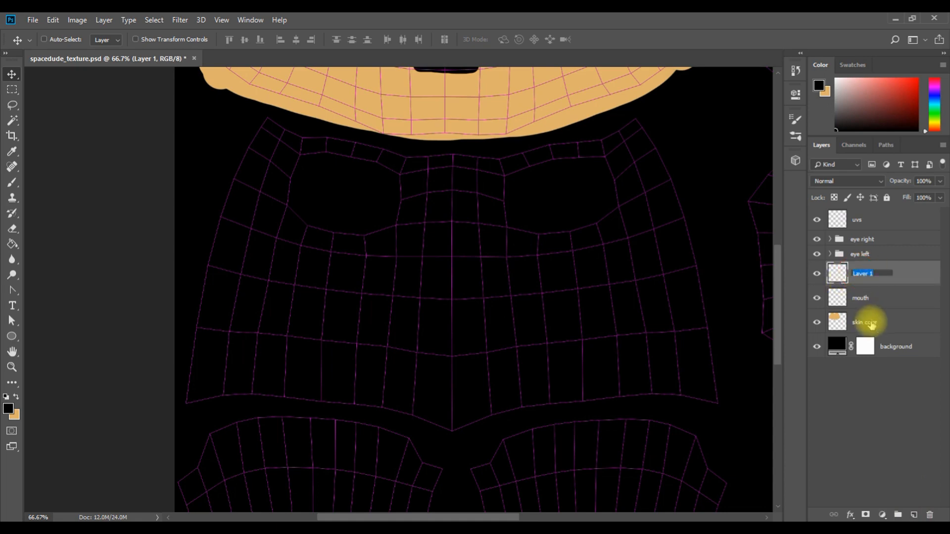
text(suit)
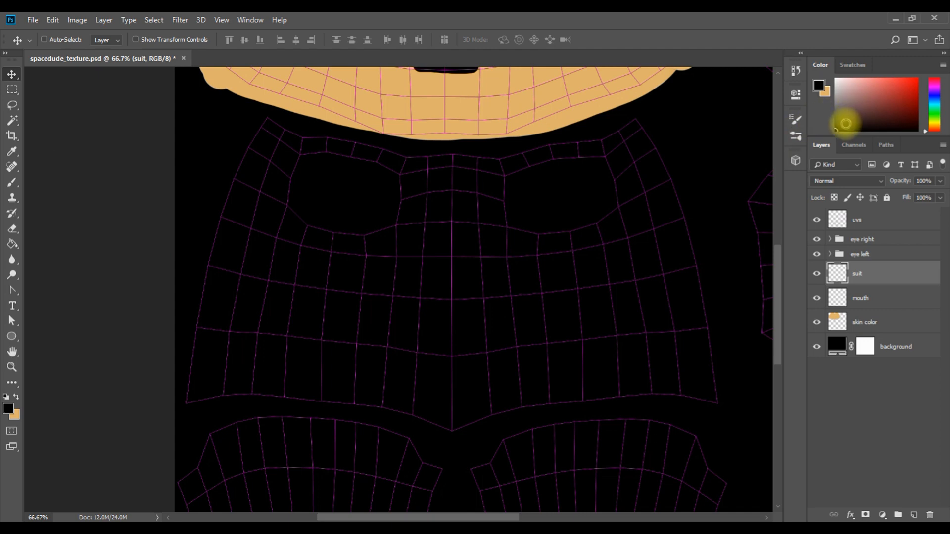
- Set the foreground color to a pale, slightly yellowish off-white for the suit
click(835, 95)
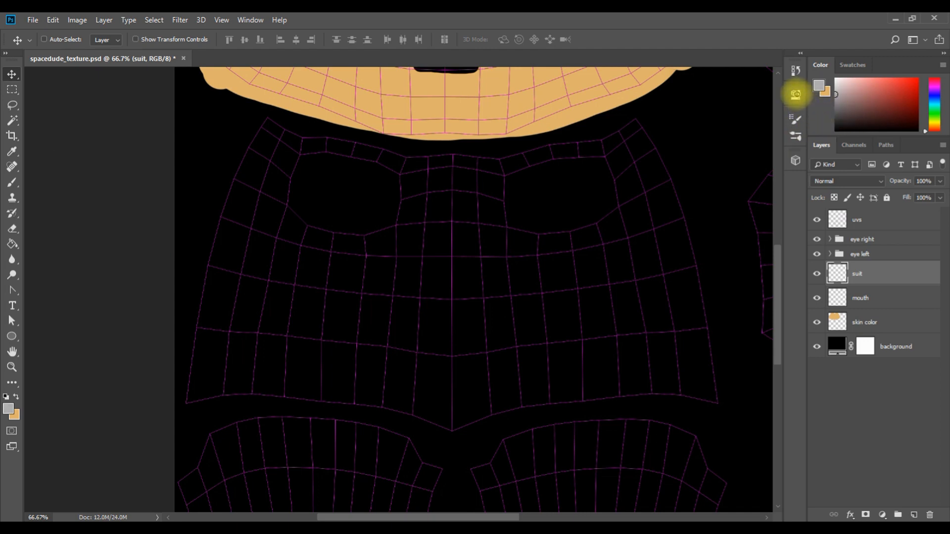
click(837, 87)
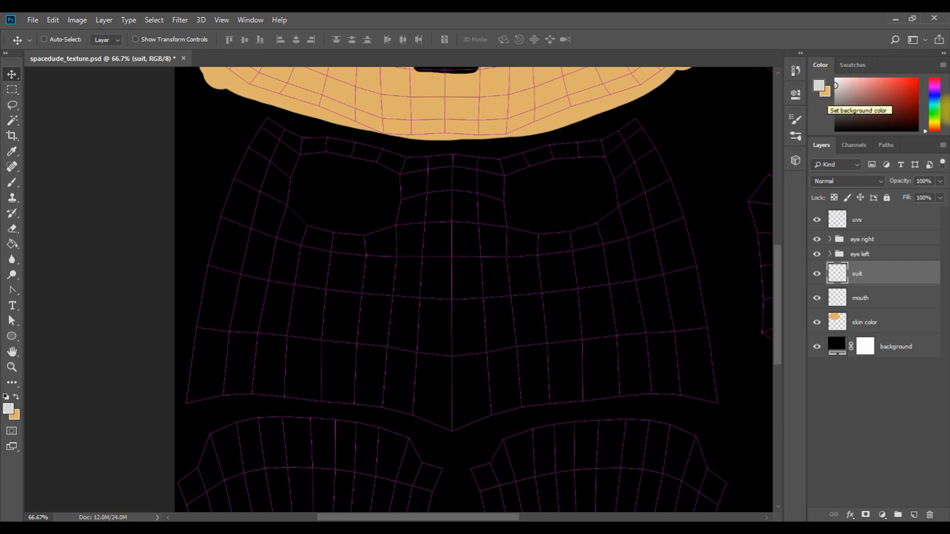
click(818, 85)
click(574, 308)
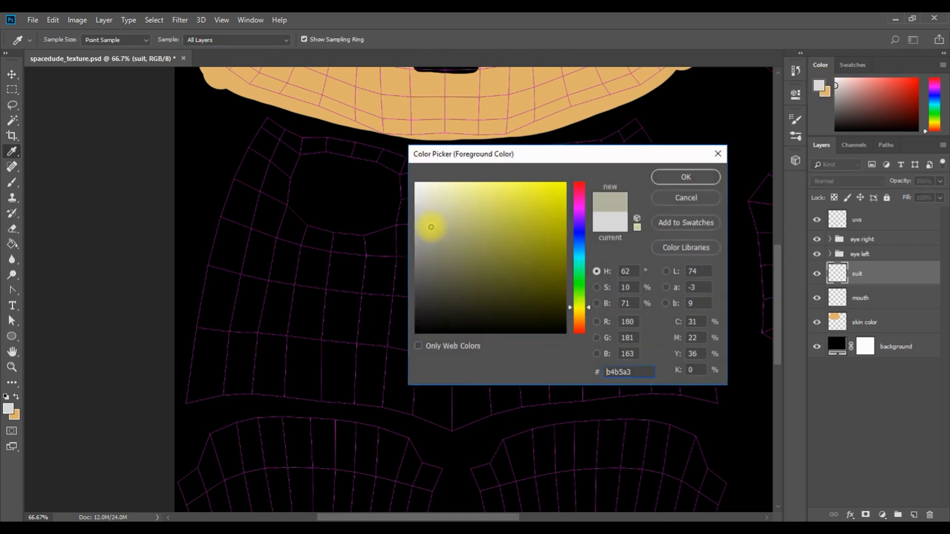
drag(439, 227, 432, 196)
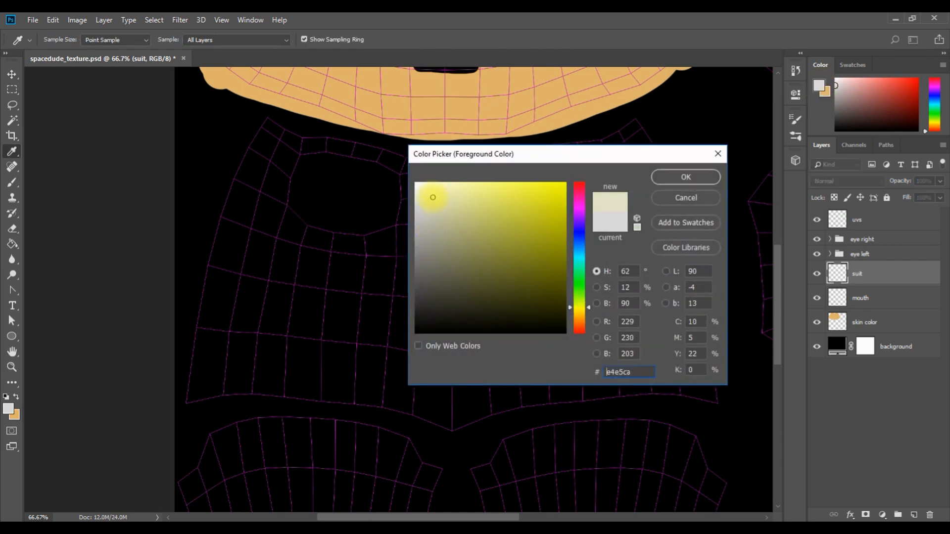
click(685, 177)
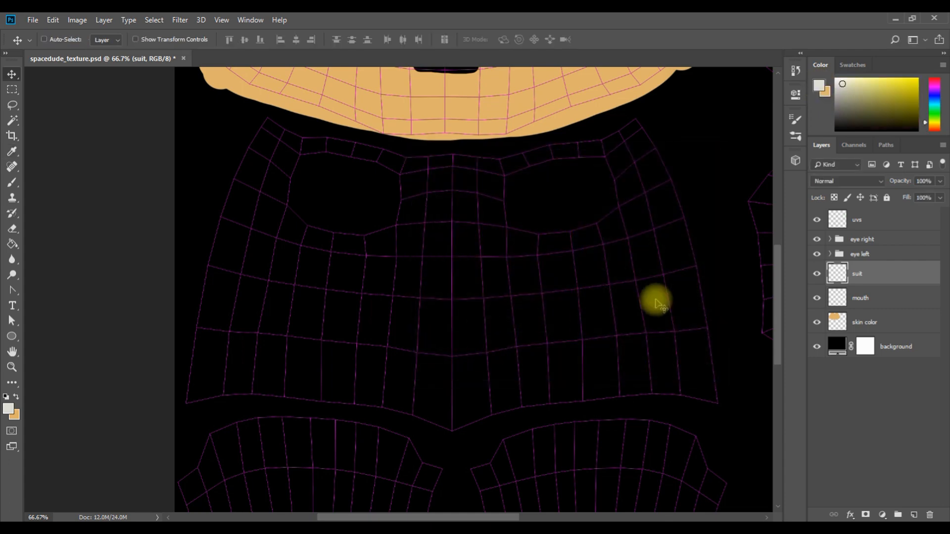
- Brush off-white over the torso, leg and arm UV shells on the suit layer with a hard 133 px brush
click(12, 182)
scroll(411, 253, down, 3)
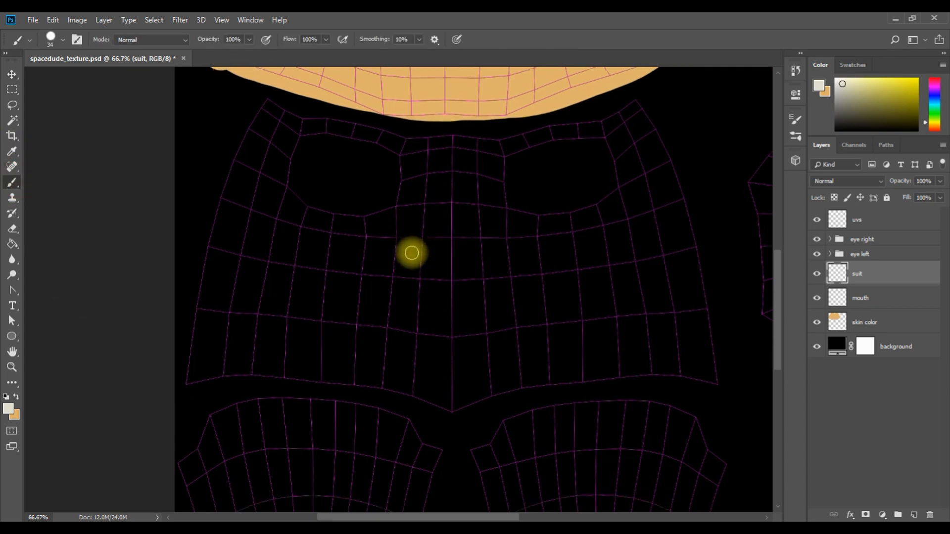
scroll(412, 253, up, 4)
key(ctrl+minus)
key(ctrl+minus)
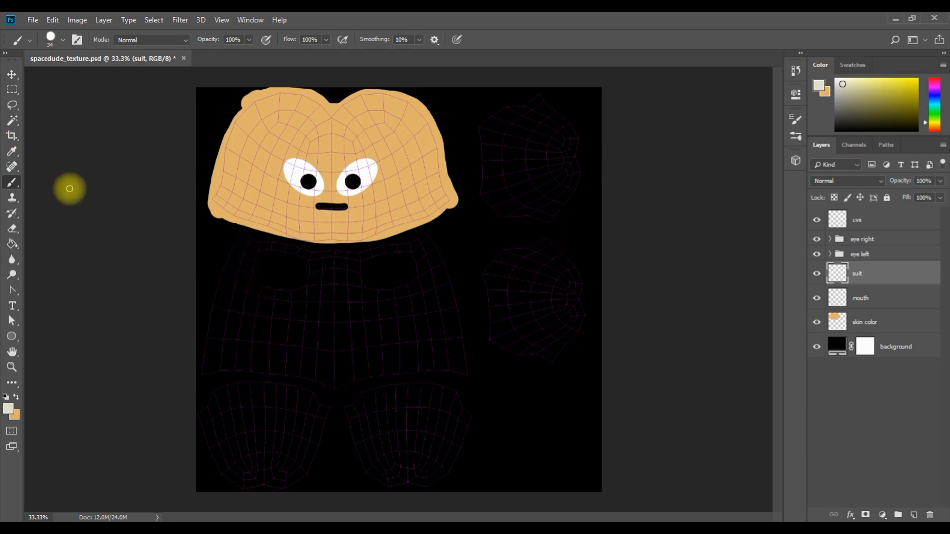
right_click(282, 286)
drag(346, 315, 409, 315)
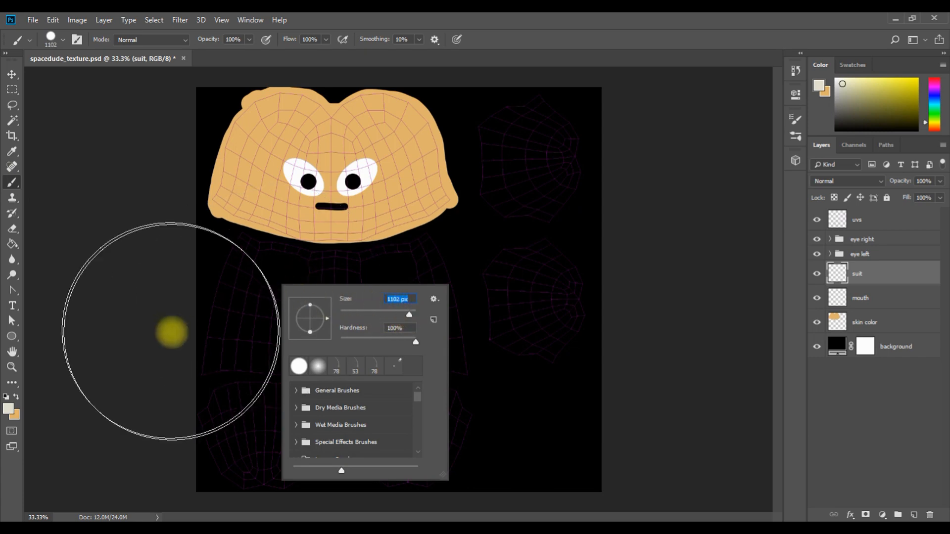
mouse_move(233, 312)
mouse_down()
mouse_move(231, 248)
mouse_move(307, 259)
mouse_move(390, 255)
mouse_move(371, 369)
mouse_move(425, 267)
mouse_move(352, 363)
mouse_move(225, 394)
mouse_move(235, 409)
mouse_move(415, 406)
mouse_move(426, 440)
mouse_up()
mouse_move(520, 151)
mouse_down()
mouse_move(545, 129)
mouse_move(494, 259)
mouse_move(516, 333)
mouse_move(538, 300)
mouse_up()
- Save the texture PSD and switch to Maya
click(32, 20)
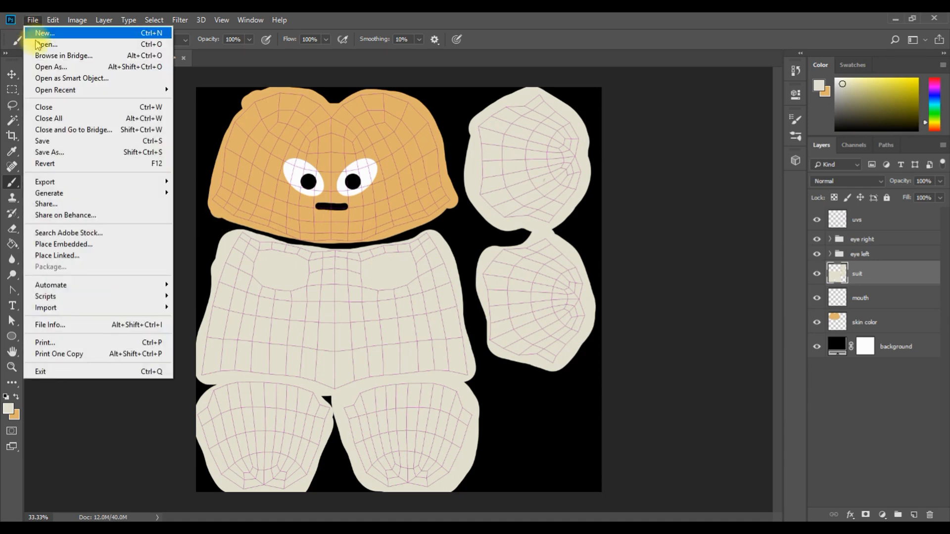
click(43, 141)
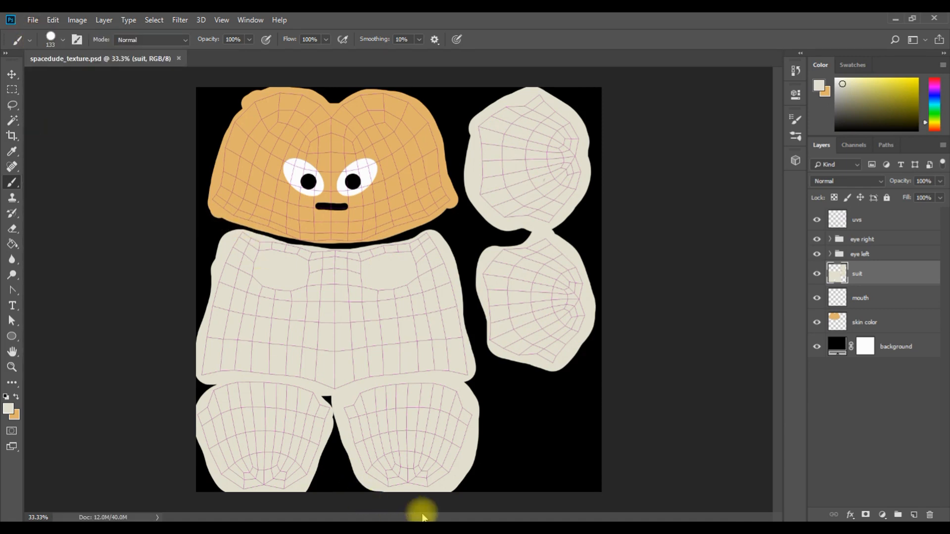
mouse_move(392, 520)
click(450, 465)
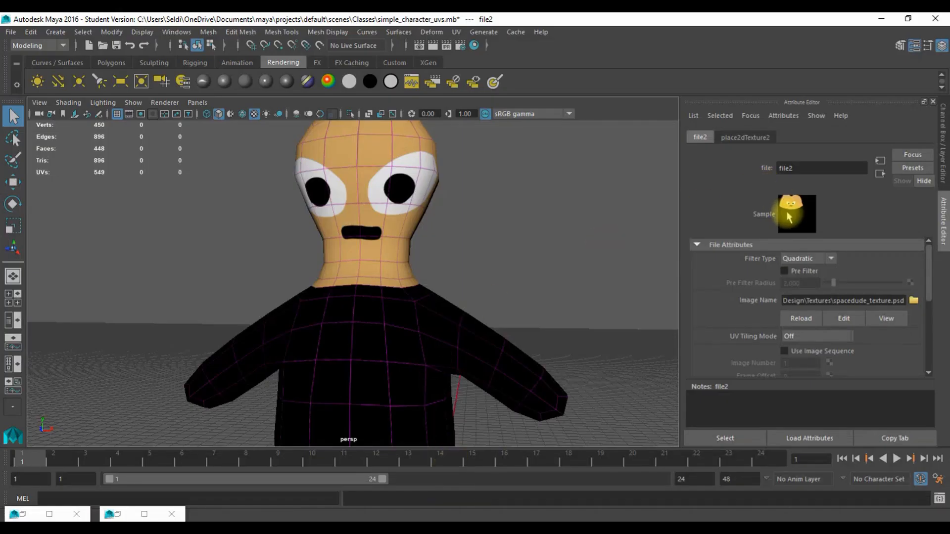
- Refresh the file texture's sample, inspect the suit on the body, arms and neck, and return to Photoshop
scroll(539, 380, down, 8)
drag(450, 368, 447, 384)
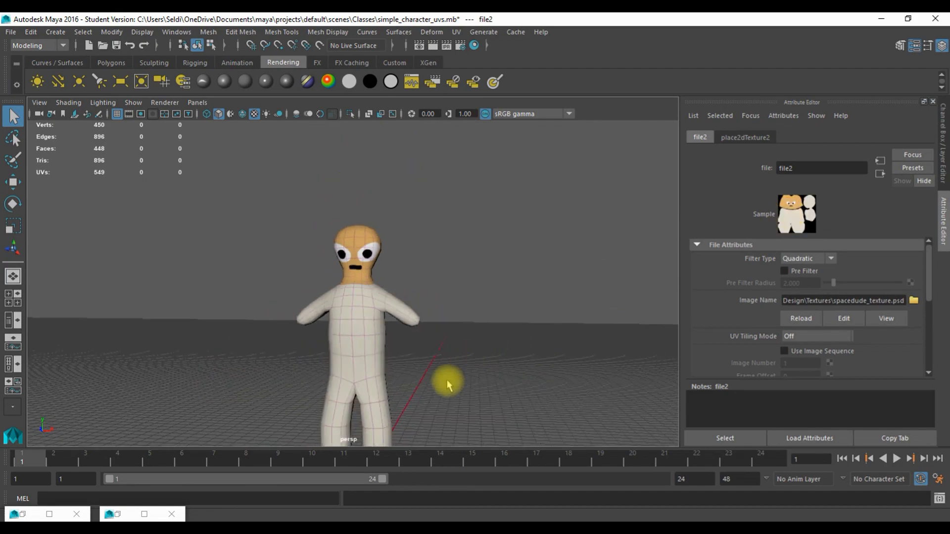
drag(431, 346, 454, 290)
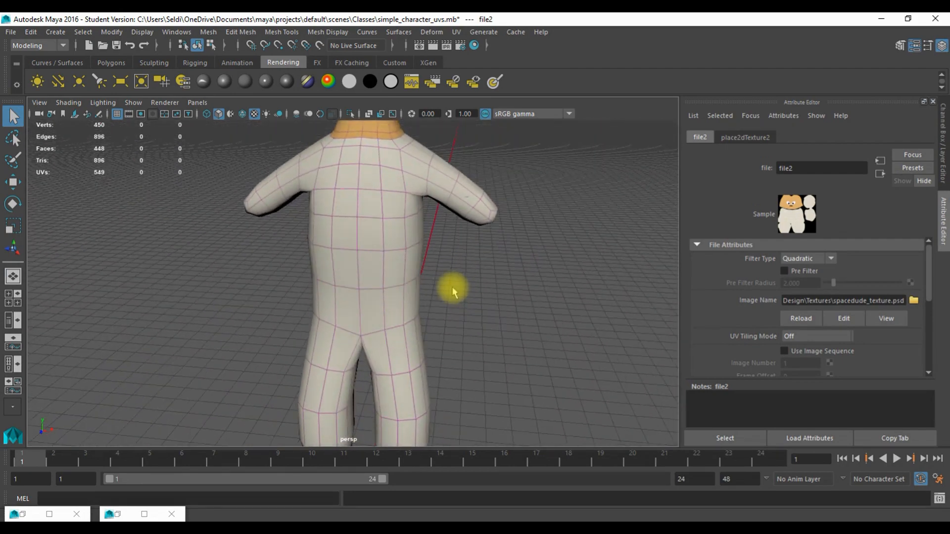
scroll(452, 282, up, 5)
drag(441, 196, 412, 371)
scroll(408, 318, up, 5)
scroll(407, 315, down, 4)
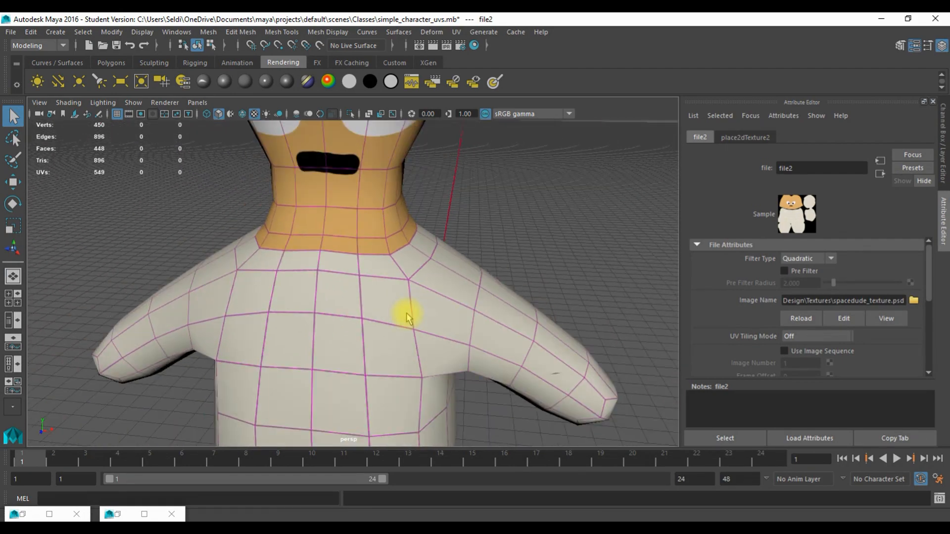
drag(341, 321, 236, 300)
click(475, 412)
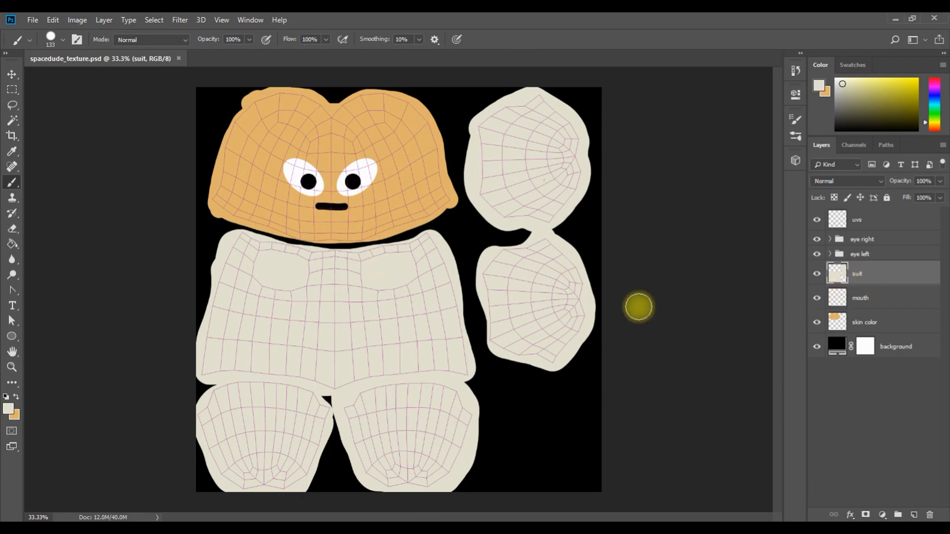
click(180, 20)
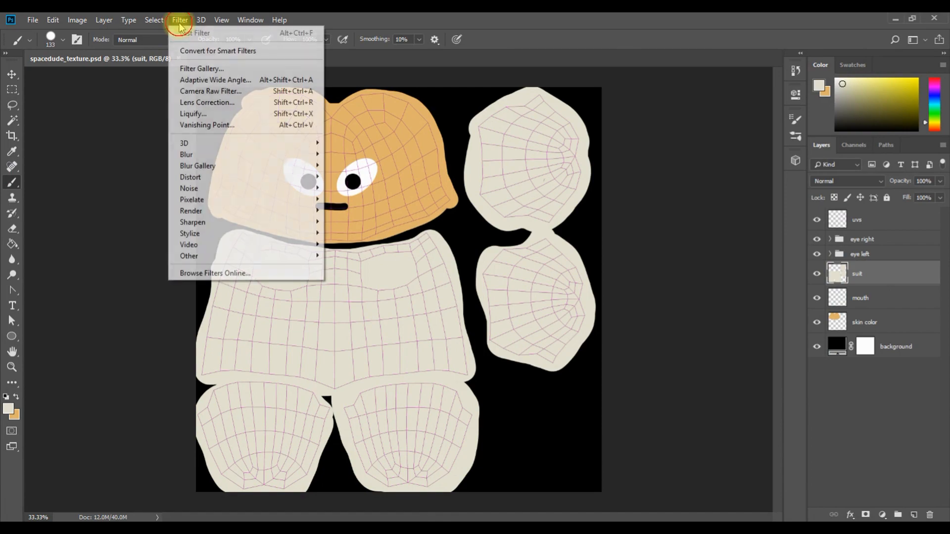
click(210, 70)
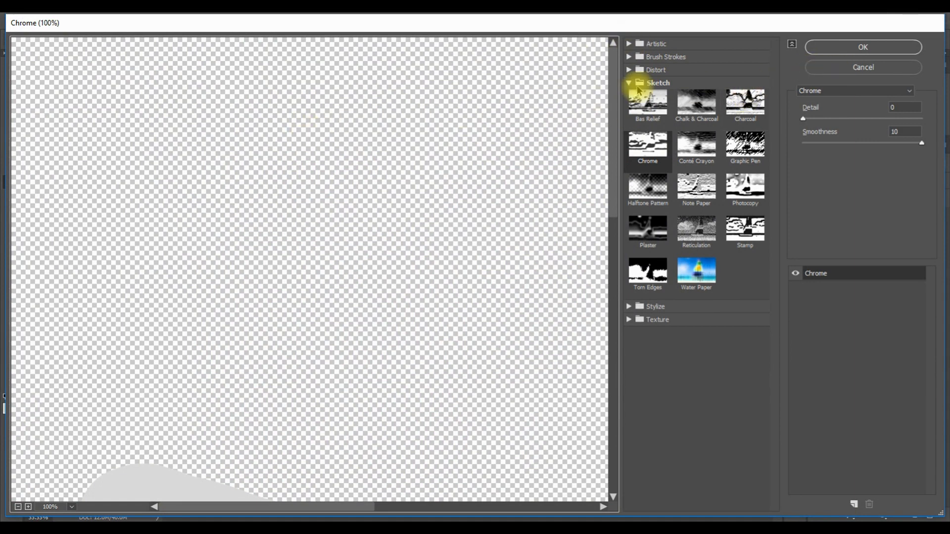
click(875, 66)
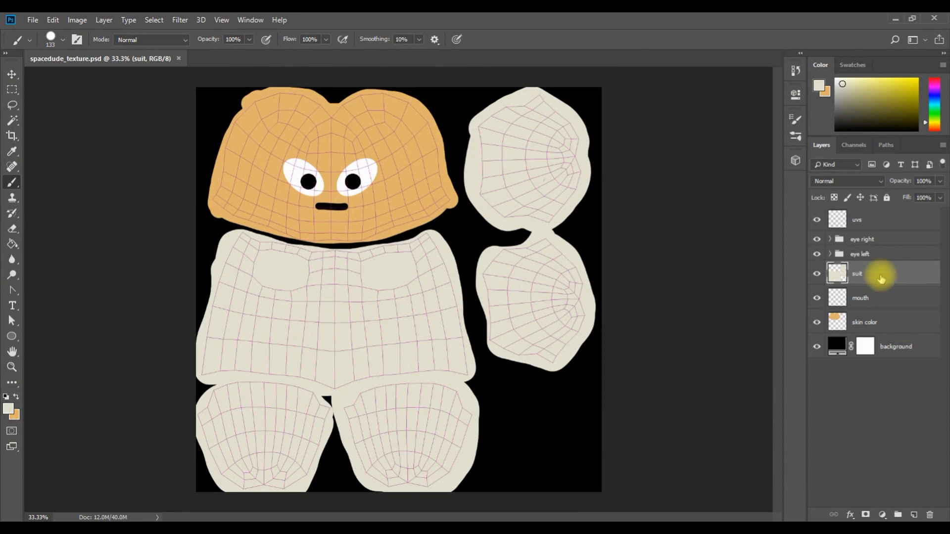
- Duplicate the suit layer and rename the copy "suit texture"
mouse_move(882, 274)
mouse_down()
mouse_move(870, 291)
mouse_move(878, 274)
mouse_up()
click(813, 275)
click(814, 275)
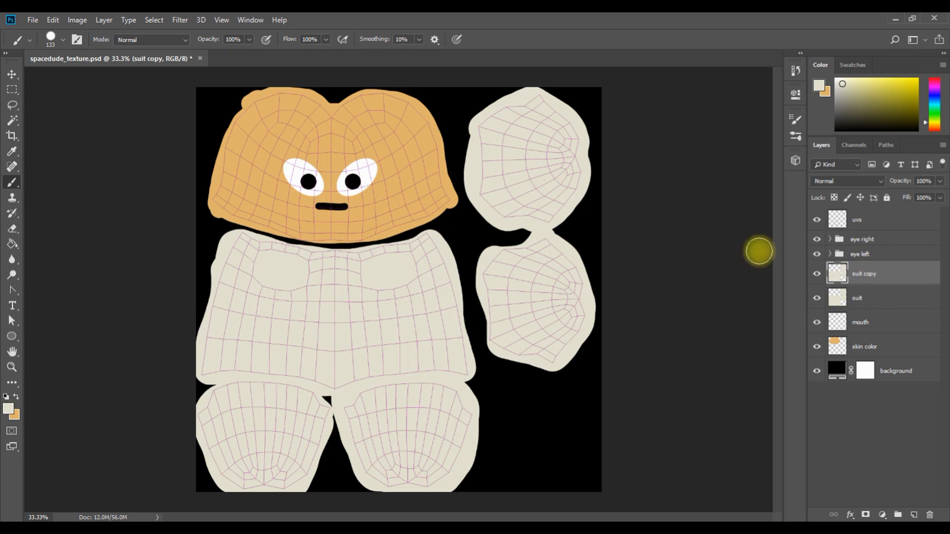
click(179, 21)
key(Escape)
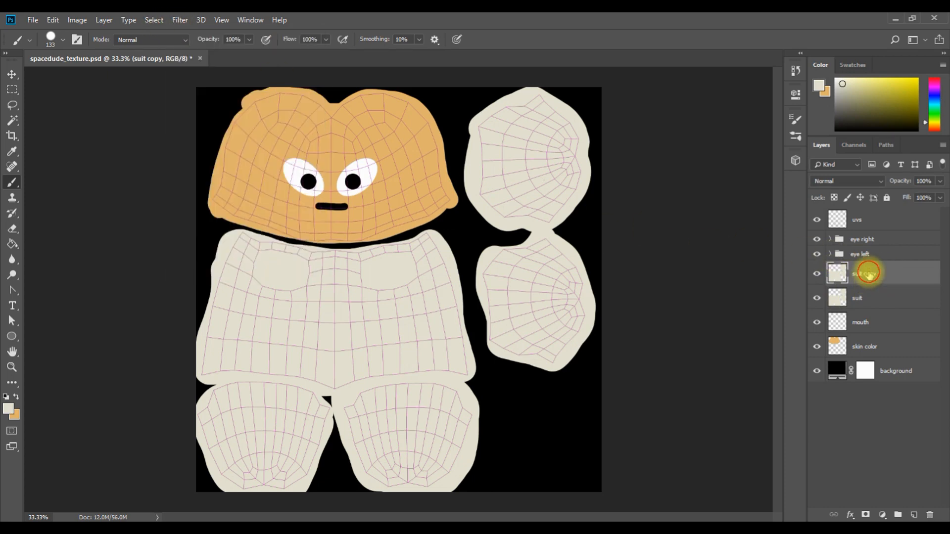
double_click(867, 274)
text(suit texture)
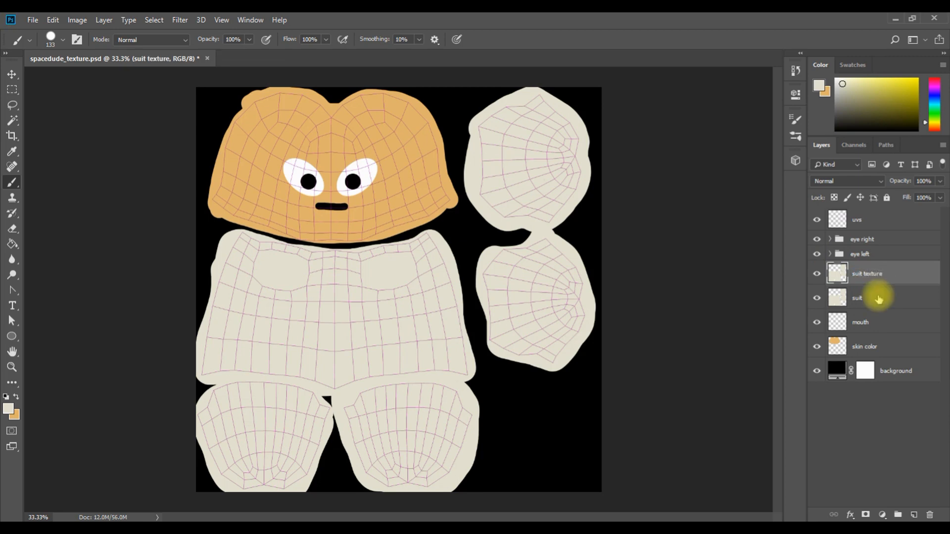
- Apply the Filter Gallery's Stained Glass texture to the suit texture layer with cell size 16, border thickness 4 and light intensity 0
click(179, 20)
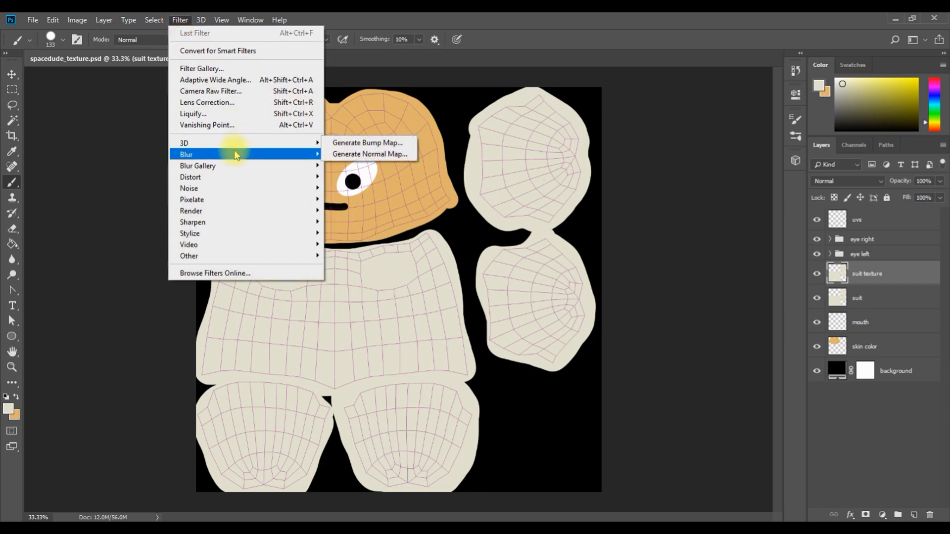
click(200, 68)
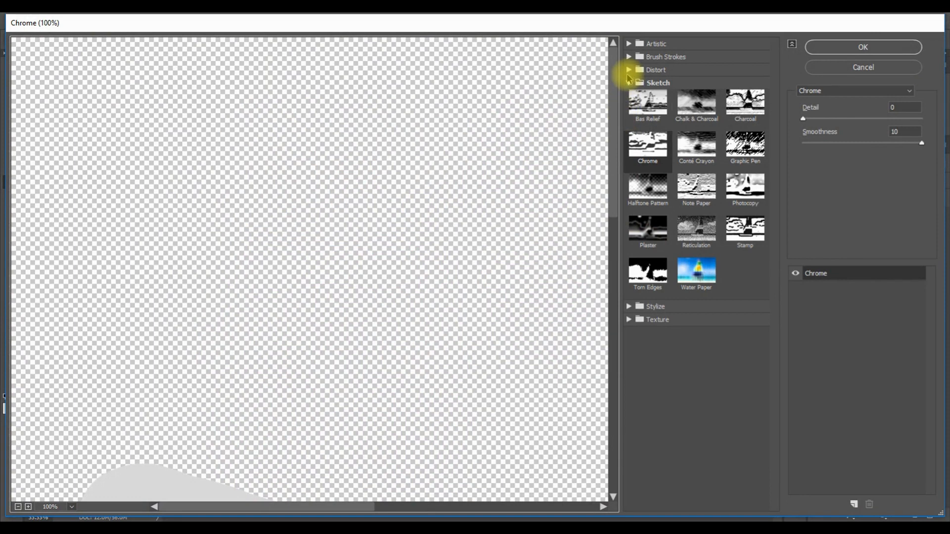
click(629, 83)
key(ctrl+minus)
key(ctrl+minus)
key(ctrl+minus)
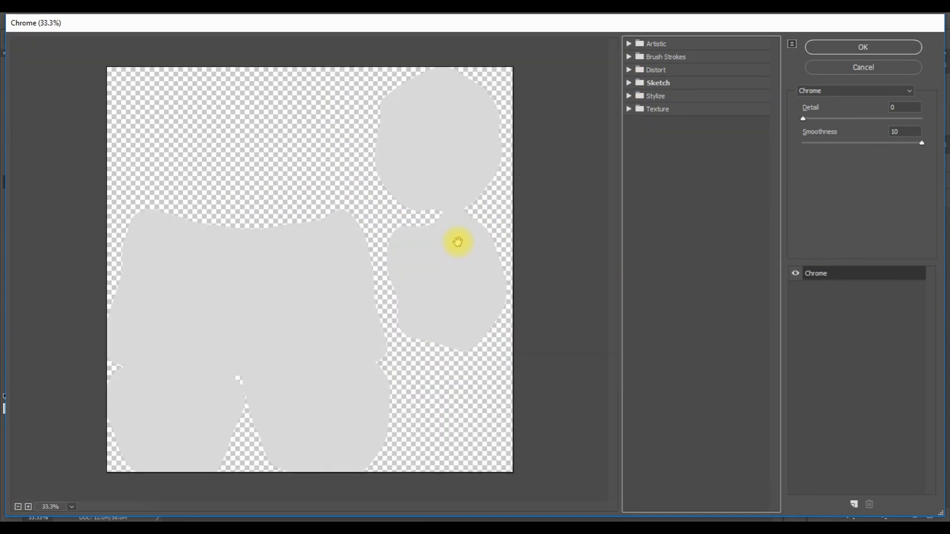
click(641, 109)
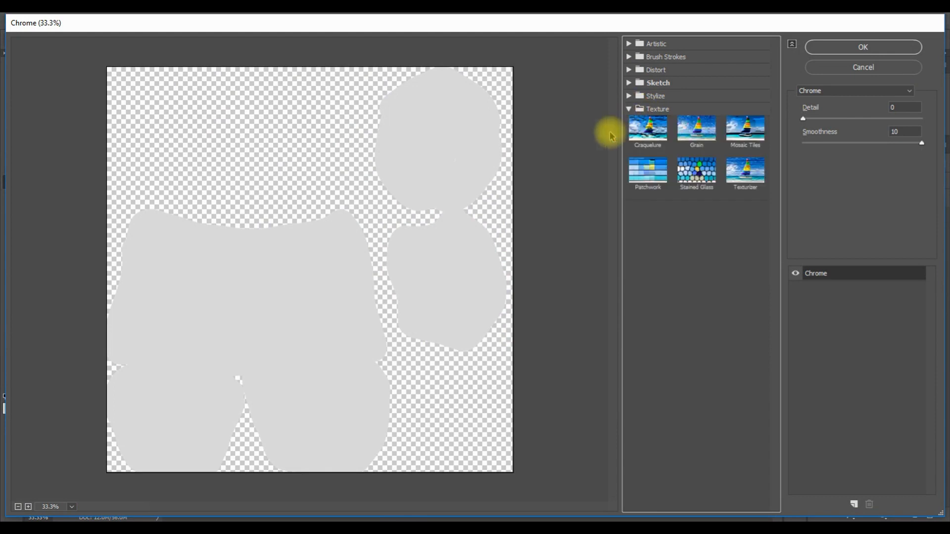
click(692, 177)
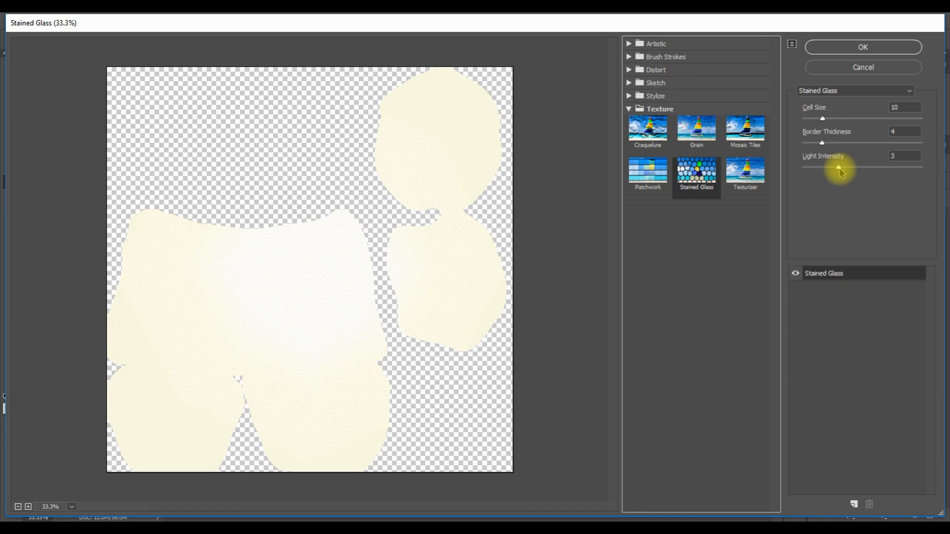
drag(823, 122, 842, 124)
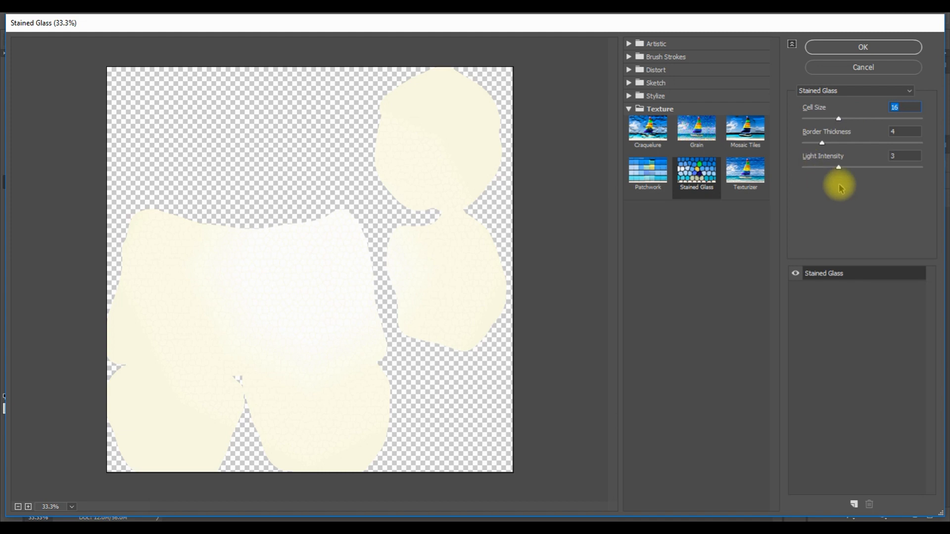
drag(841, 175, 763, 174)
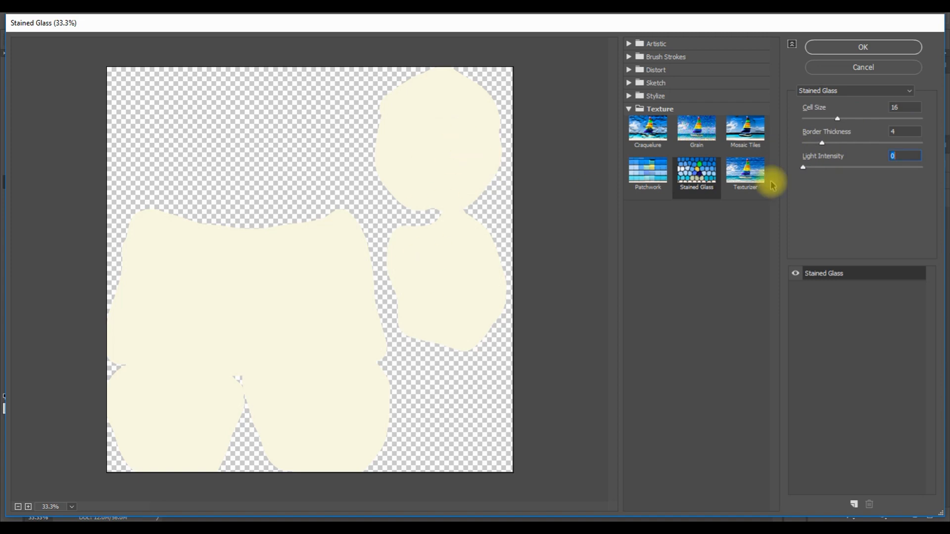
click(834, 45)
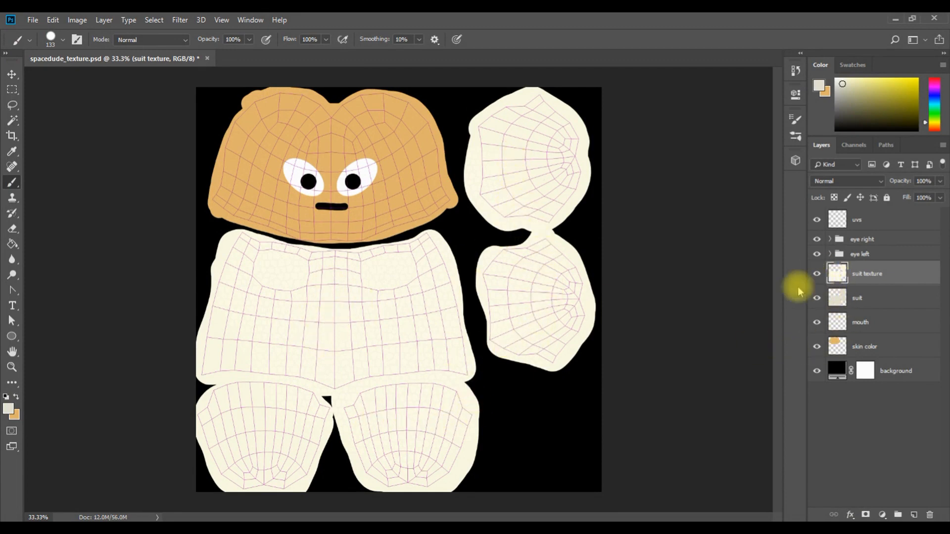
- Hide the uvs layer
click(817, 221)
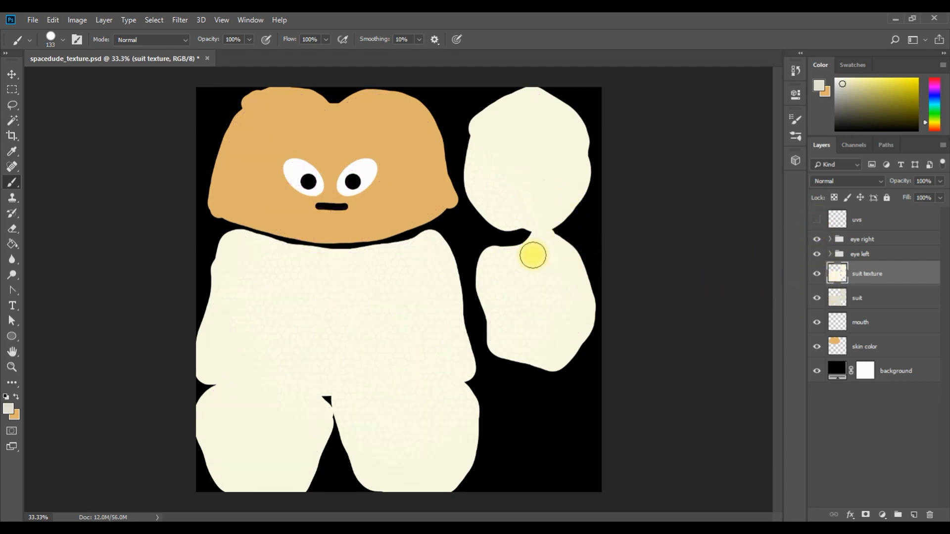
click(77, 20)
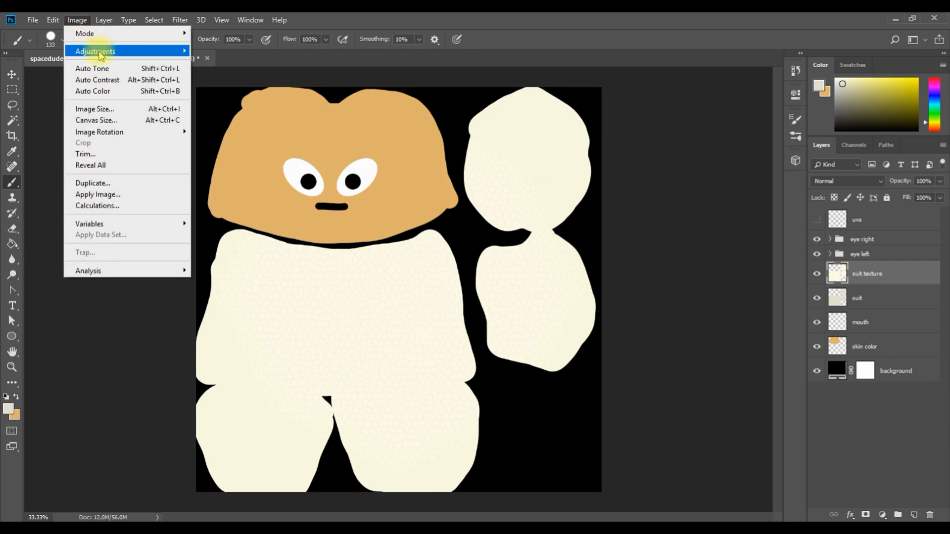
mouse_move(128, 51)
click(248, 51)
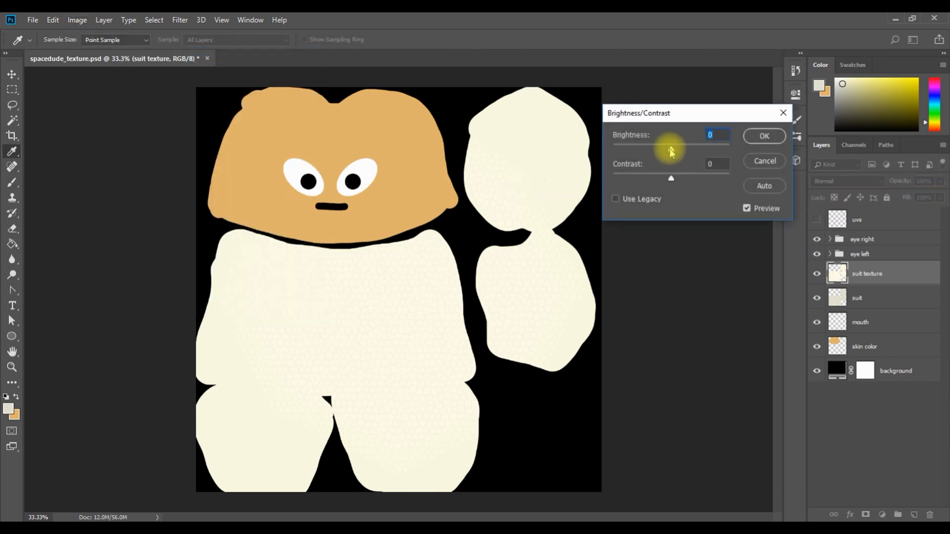
drag(700, 150, 626, 149)
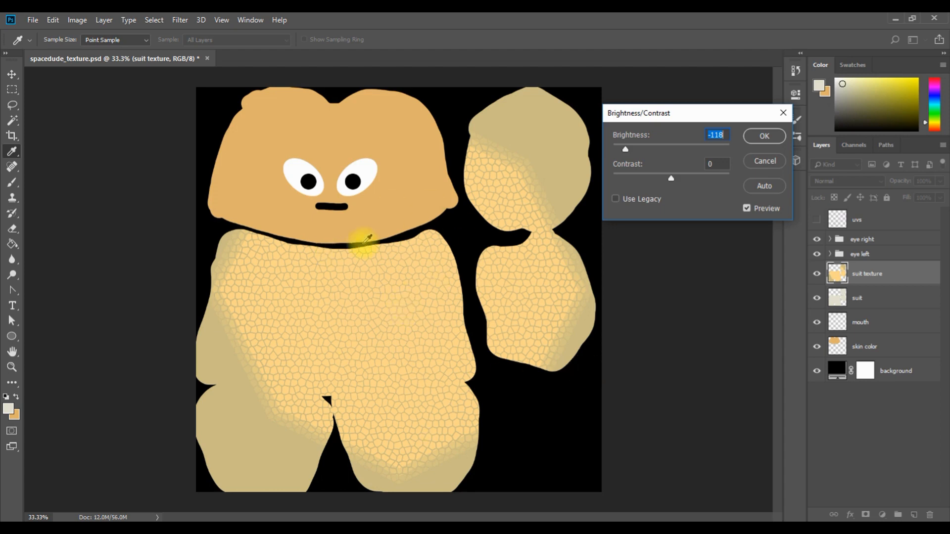
click(753, 161)
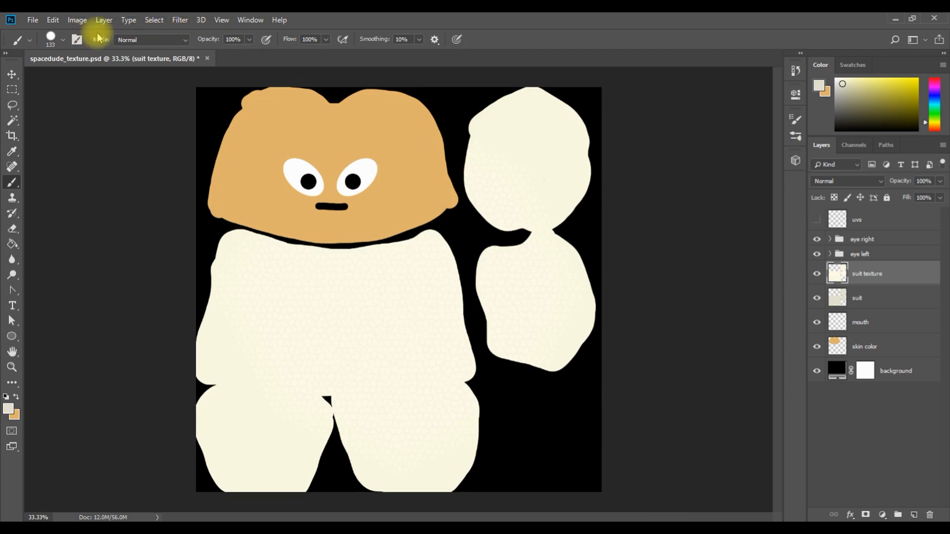
- Invert the colors of the suit texture layer
click(74, 20)
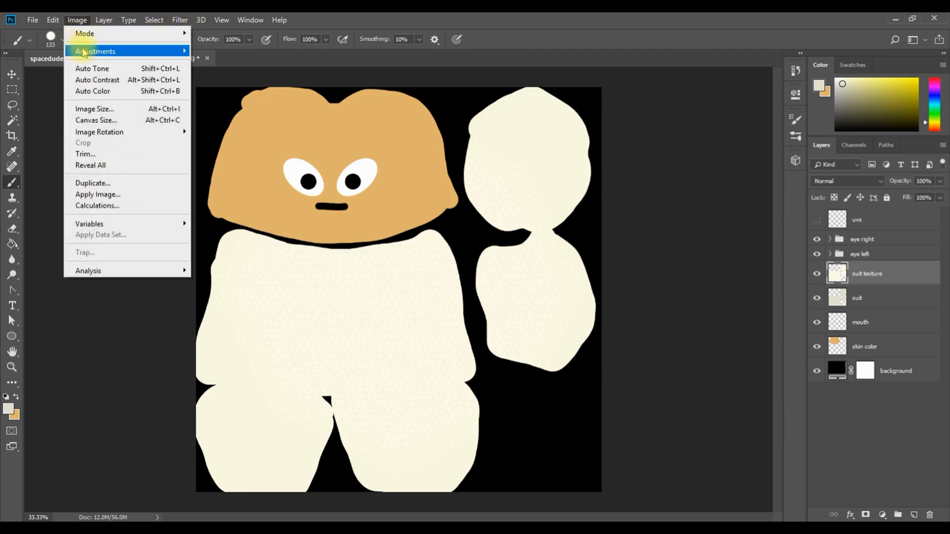
mouse_move(79, 51)
click(227, 192)
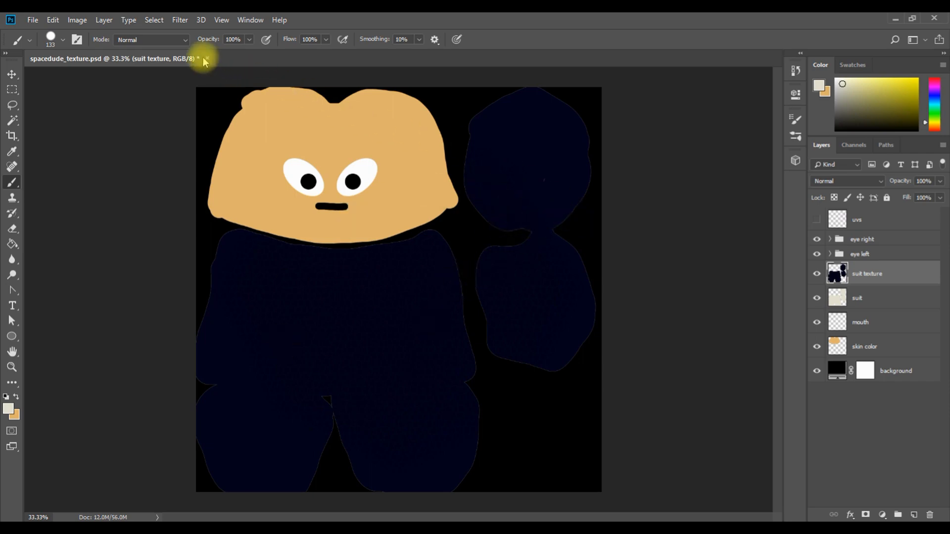
- Apply the Filter Gallery's Stained Glass texture to the inverted layer with cell size 22, border thickness 7 and light intensity 1
click(179, 20)
click(190, 70)
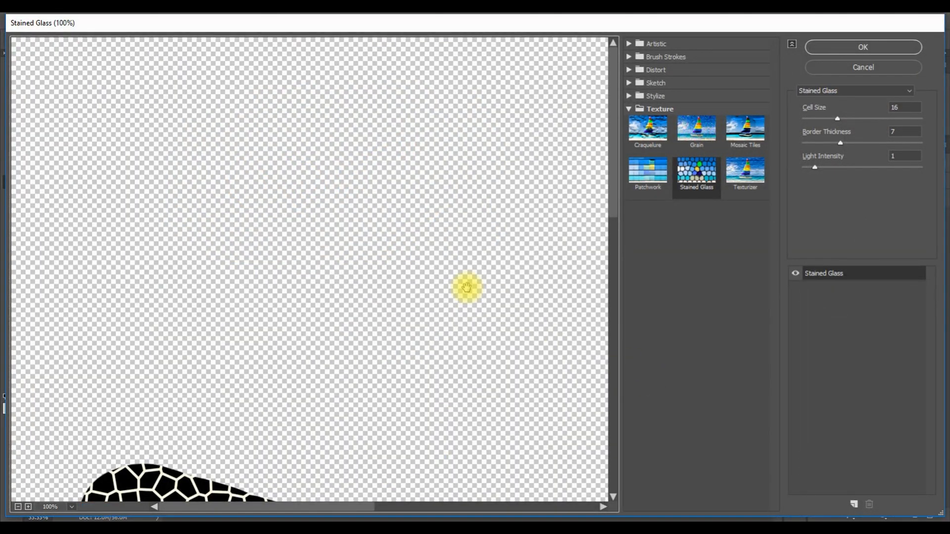
key(ctrl+minus)
scroll(479, 298, down, 10)
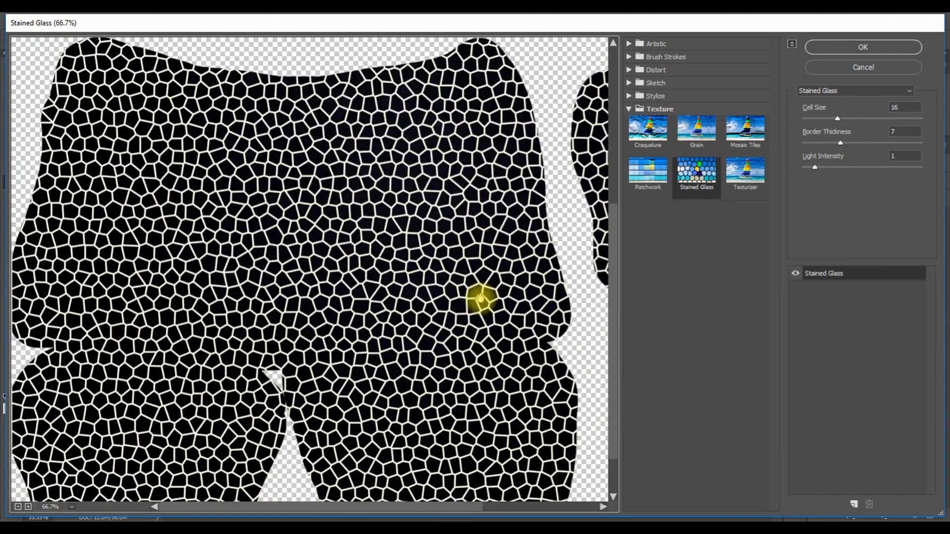
key(ctrl+minus)
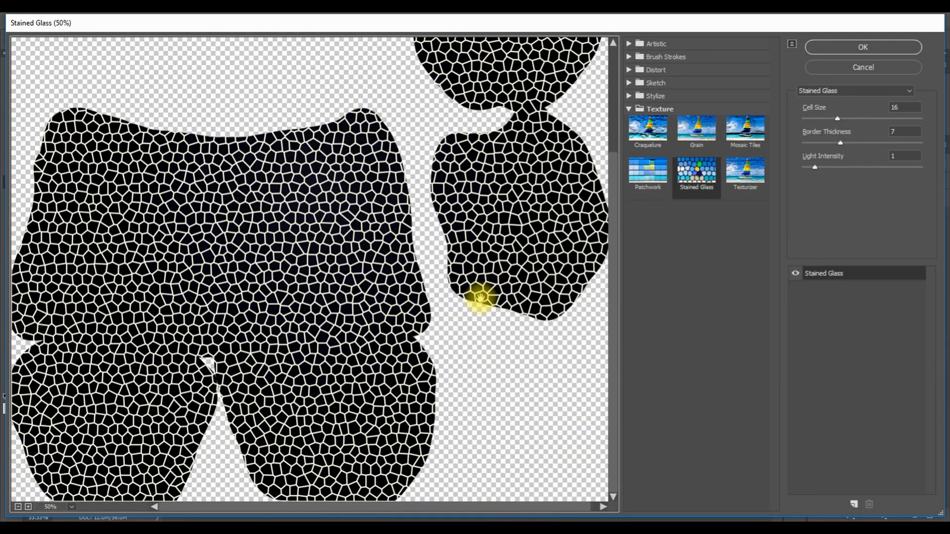
key(ctrl+minus)
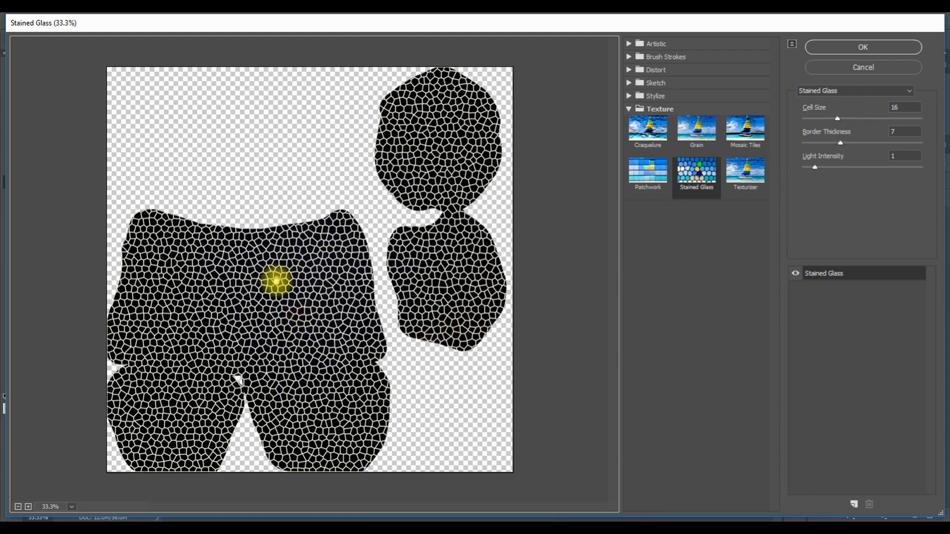
drag(837, 121, 907, 119)
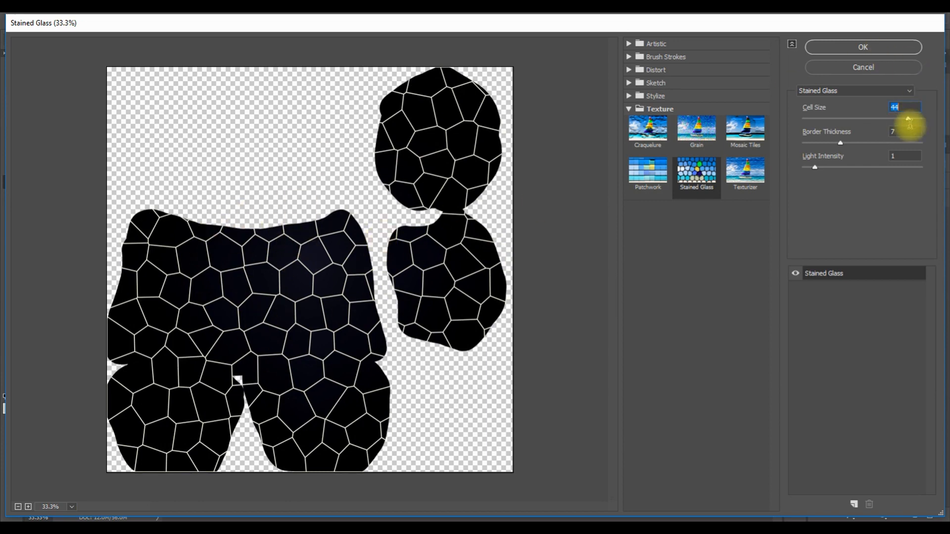
drag(886, 117, 854, 119)
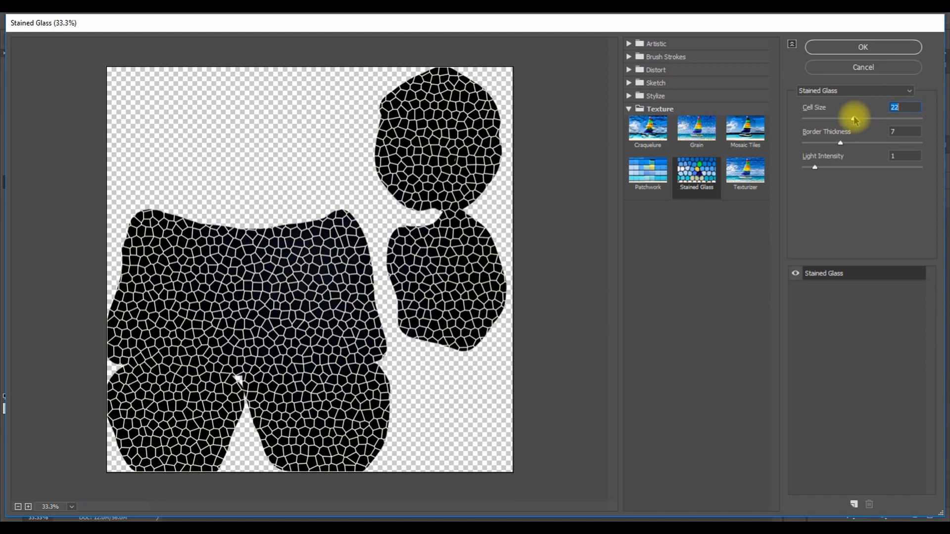
key(Return)
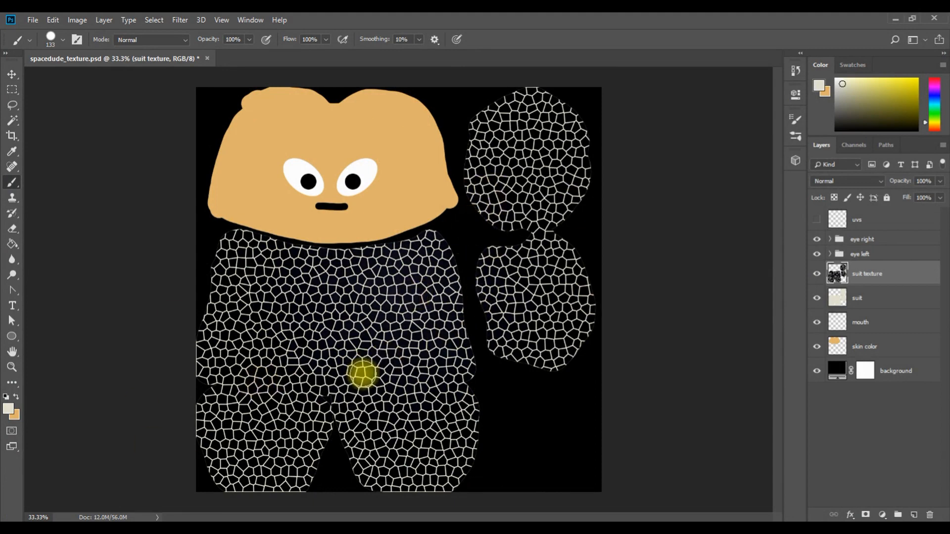
- Compare the canvas with and without the suit texture layer and set that layer's blending mode to Lighten
click(816, 274)
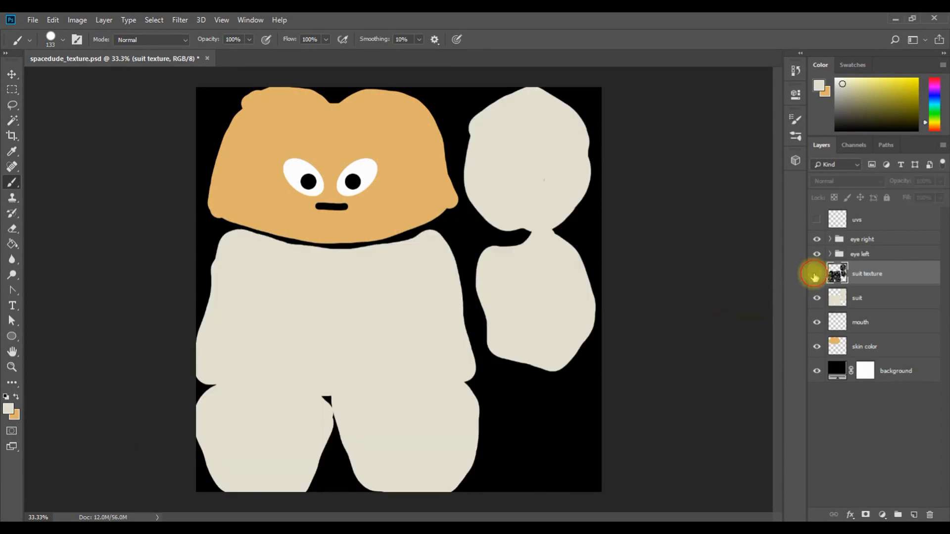
click(815, 275)
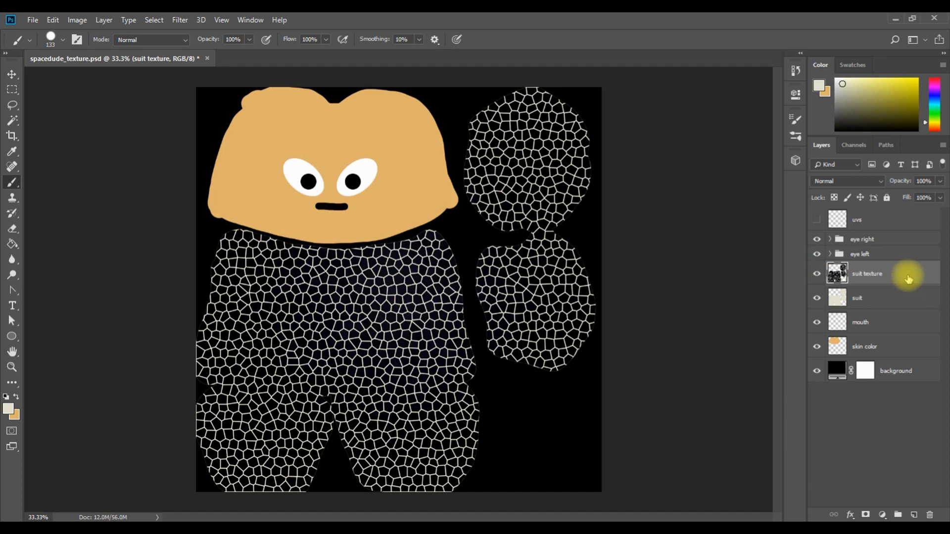
click(840, 182)
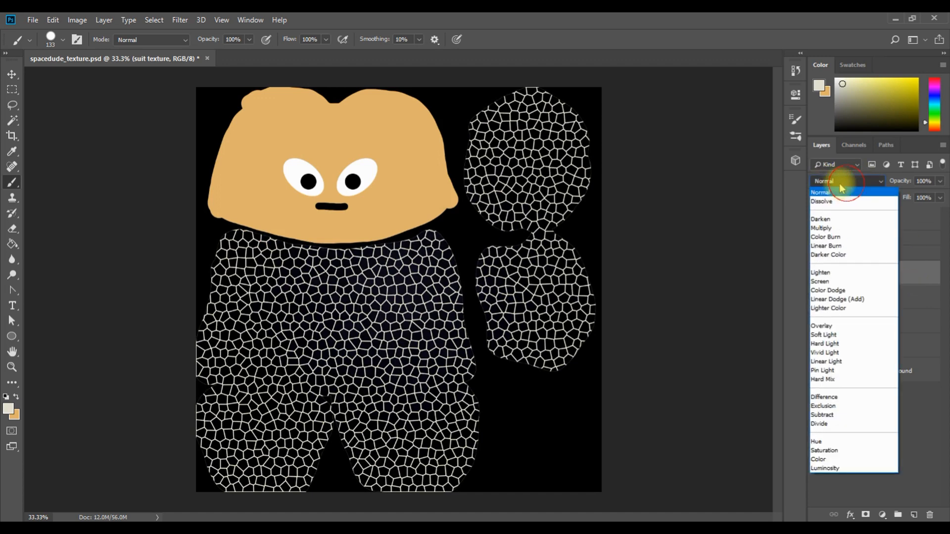
click(864, 183)
click(864, 183)
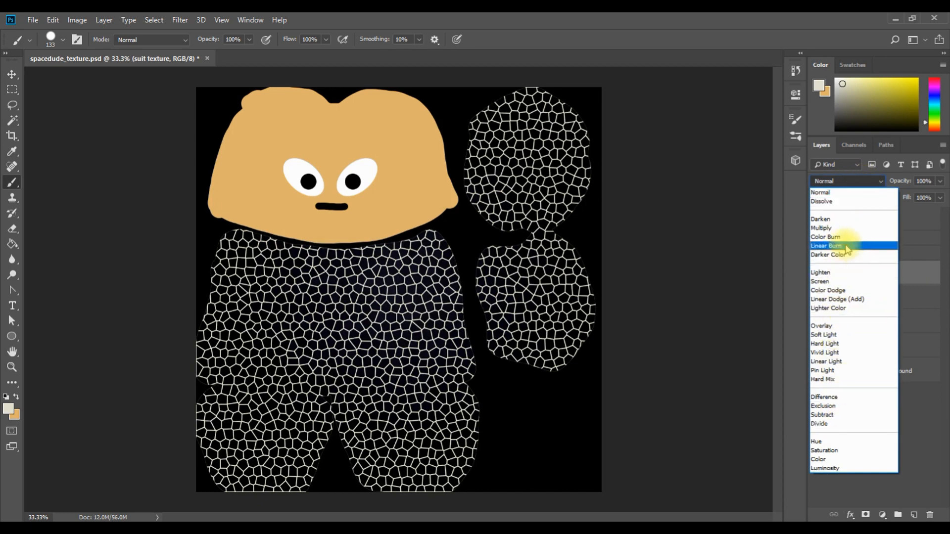
click(843, 182)
click(843, 182)
click(844, 183)
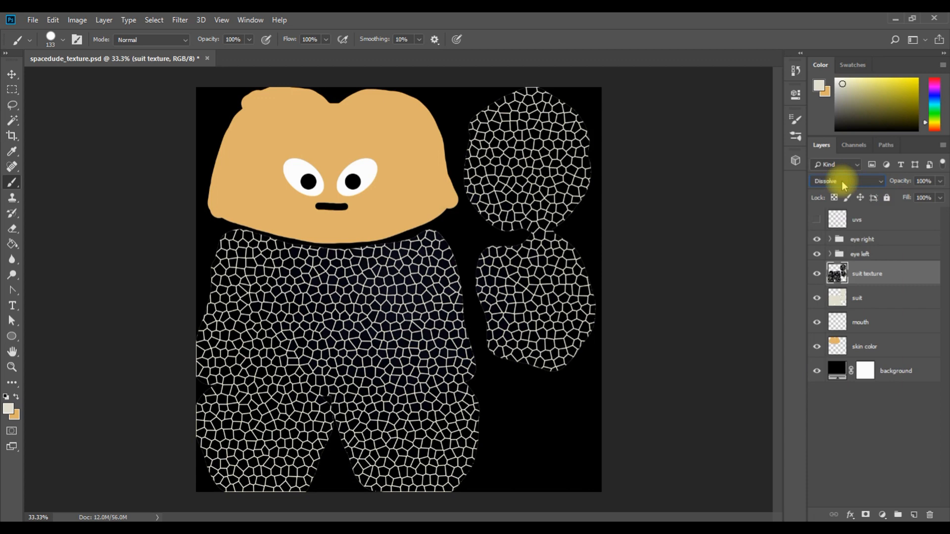
scroll(844, 185, down, 2)
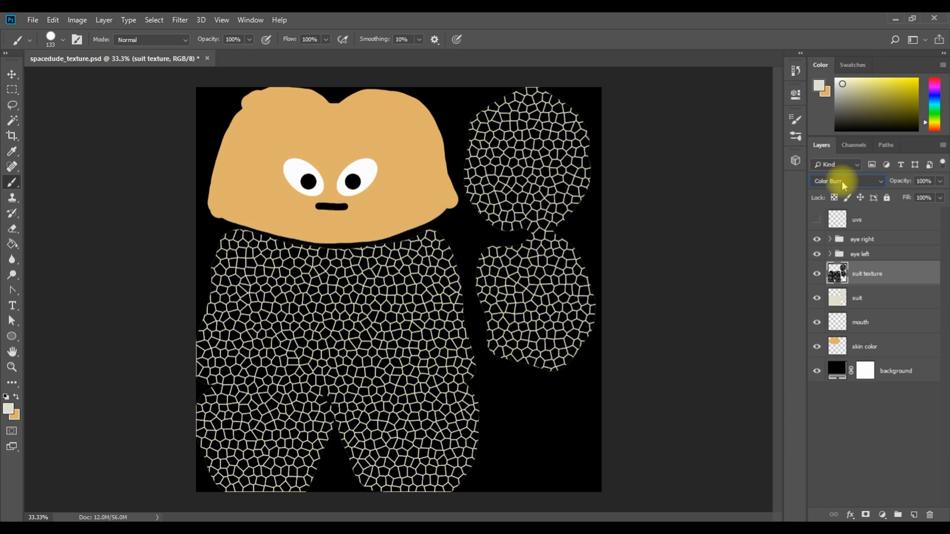
scroll(844, 185, down, 2)
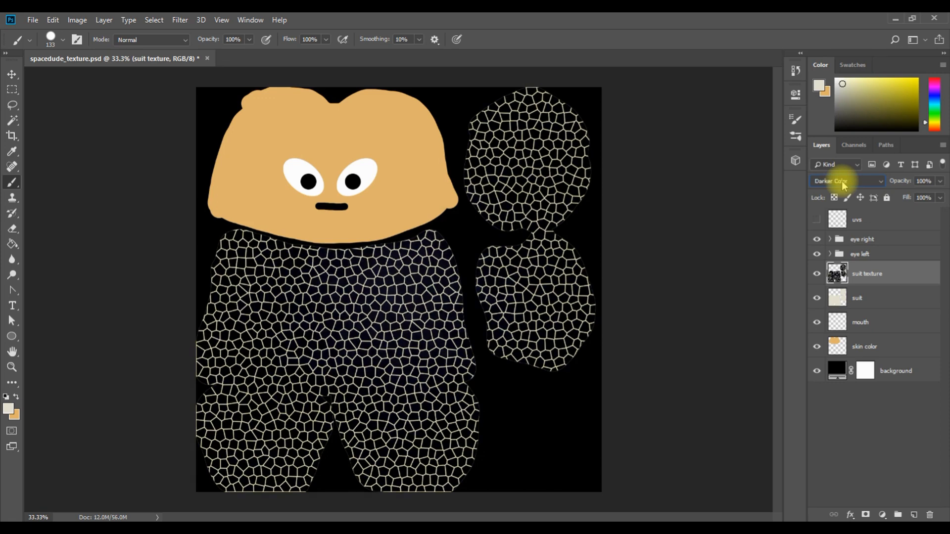
scroll(844, 184, down, 1)
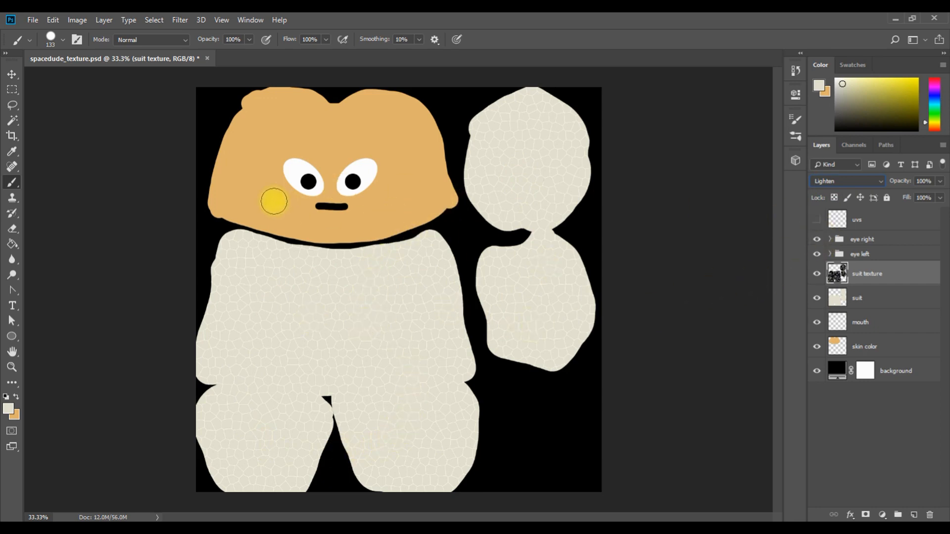
- Save the texture PSD, then switch to Maya and reload the file texture's image
click(33, 20)
click(49, 141)
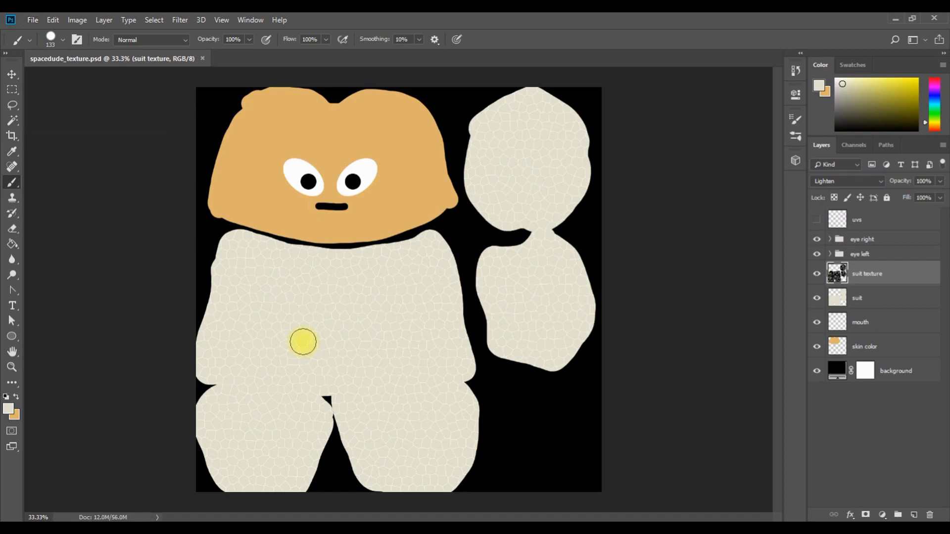
click(402, 527)
click(461, 456)
click(801, 319)
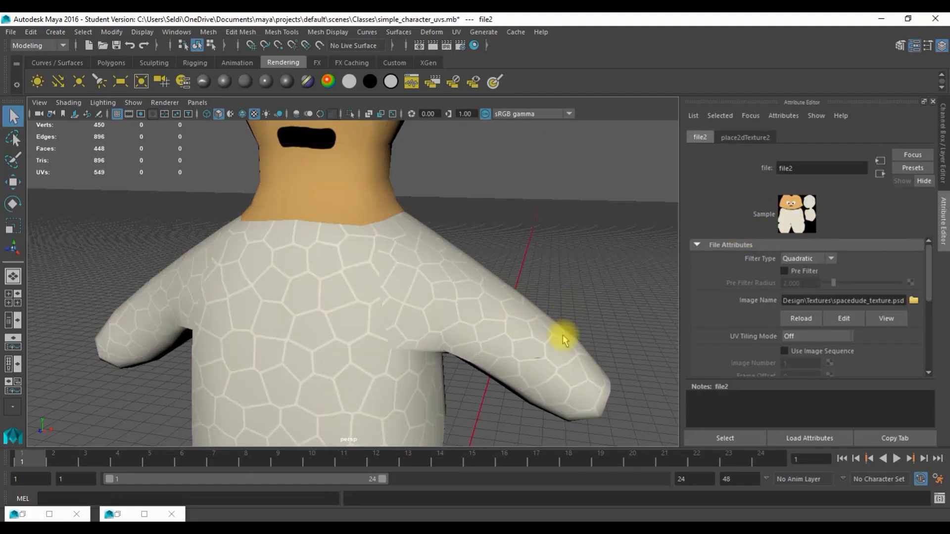
- Inspect the suit's cell pattern and seams on the character's shoulders, arms, torso and crotch, and return to Photoshop
key(f)
scroll(515, 395, down, 3)
scroll(458, 362, up, 6)
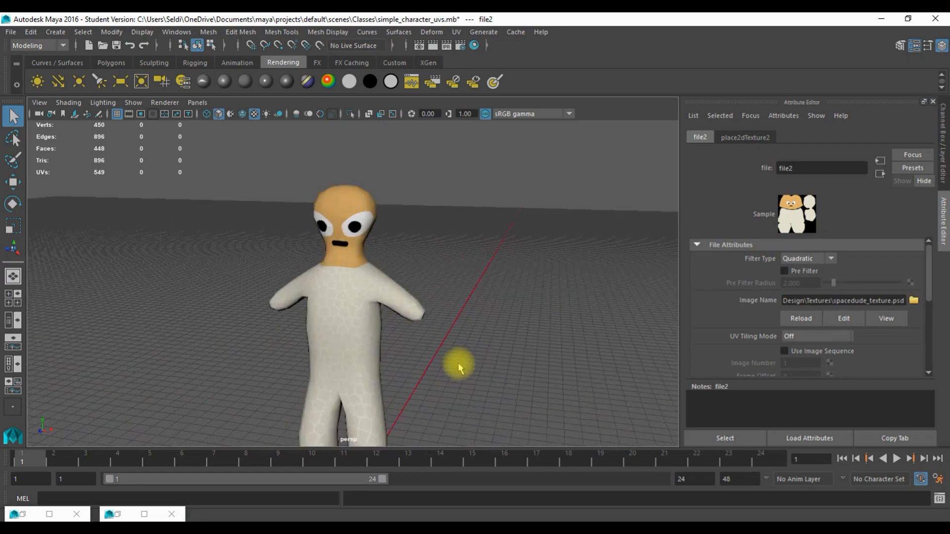
scroll(459, 363, up, 5)
mouse_move(424, 339)
mouse_down()
mouse_move(440, 340)
mouse_move(412, 338)
mouse_up()
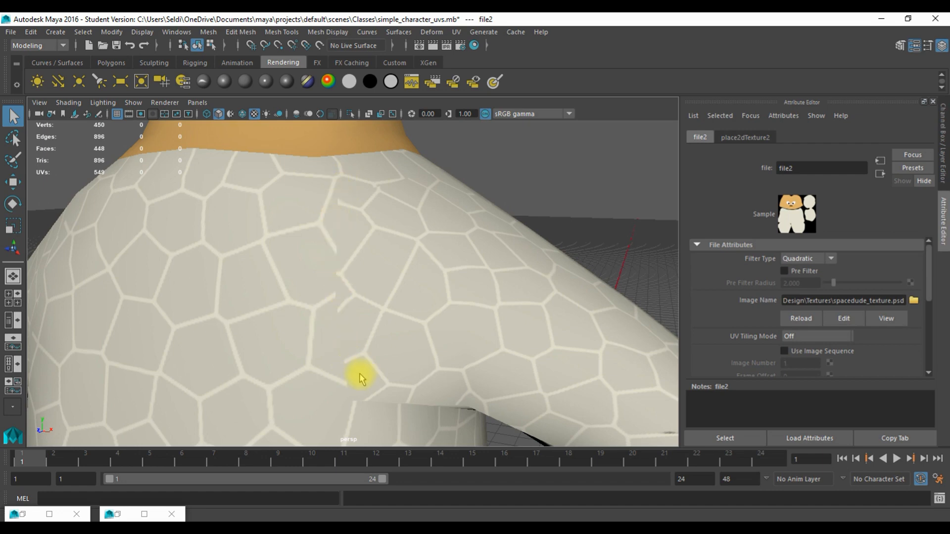
drag(309, 354, 488, 376)
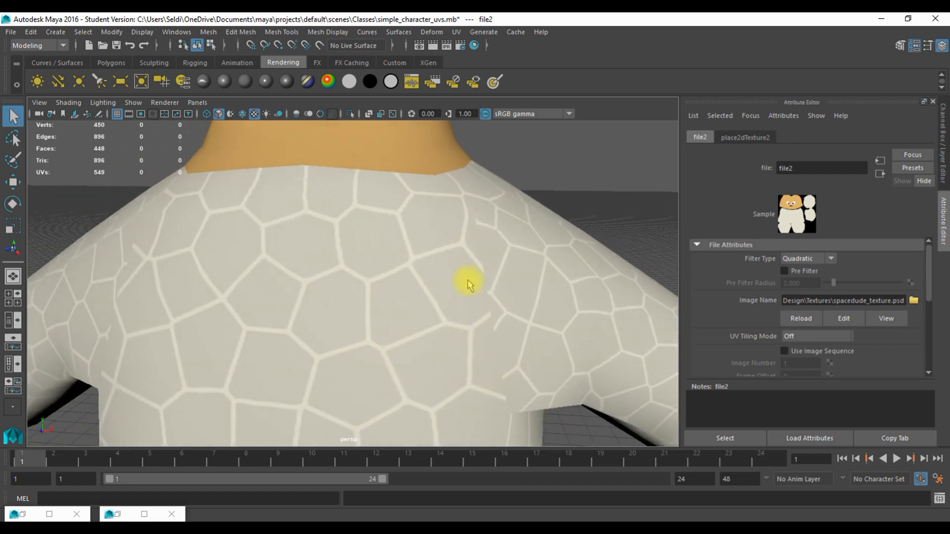
drag(494, 294, 300, 326)
scroll(293, 324, up, 3)
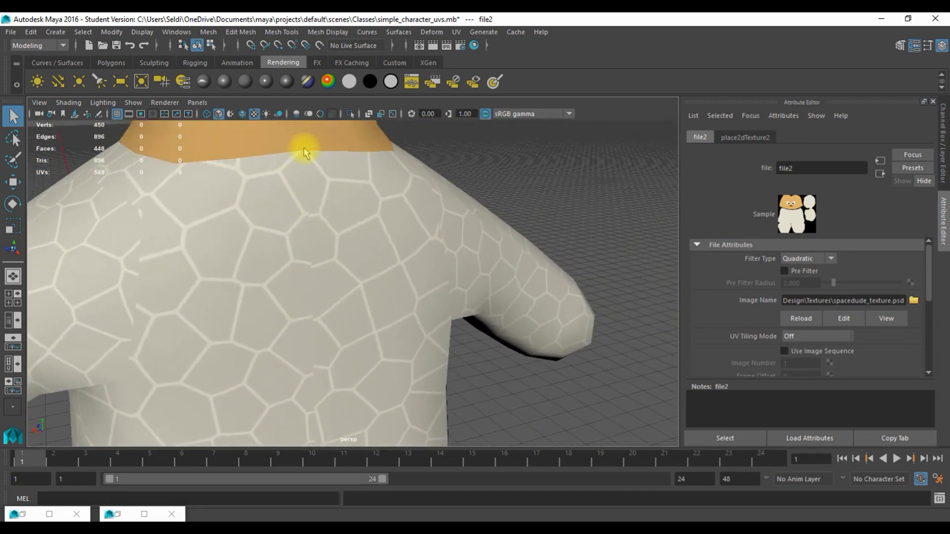
drag(336, 400, 233, 315)
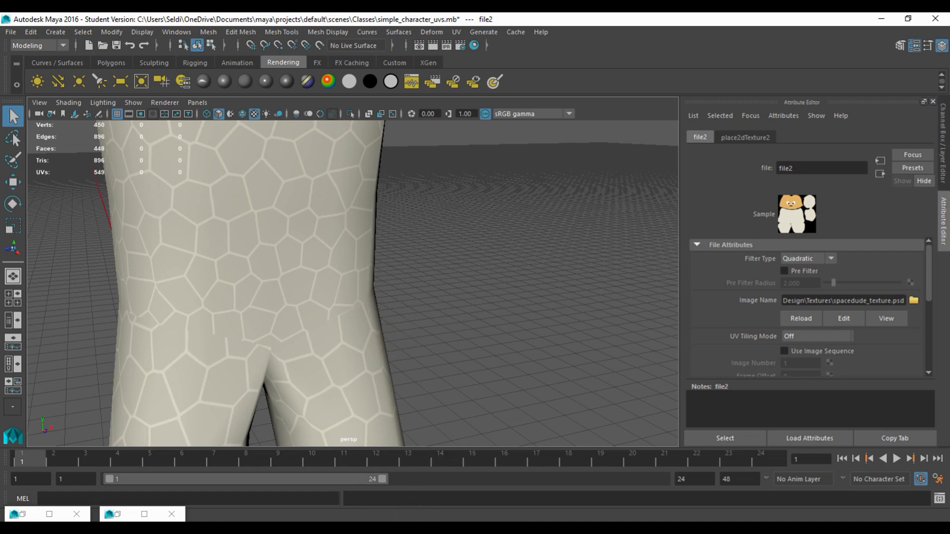
click(414, 531)
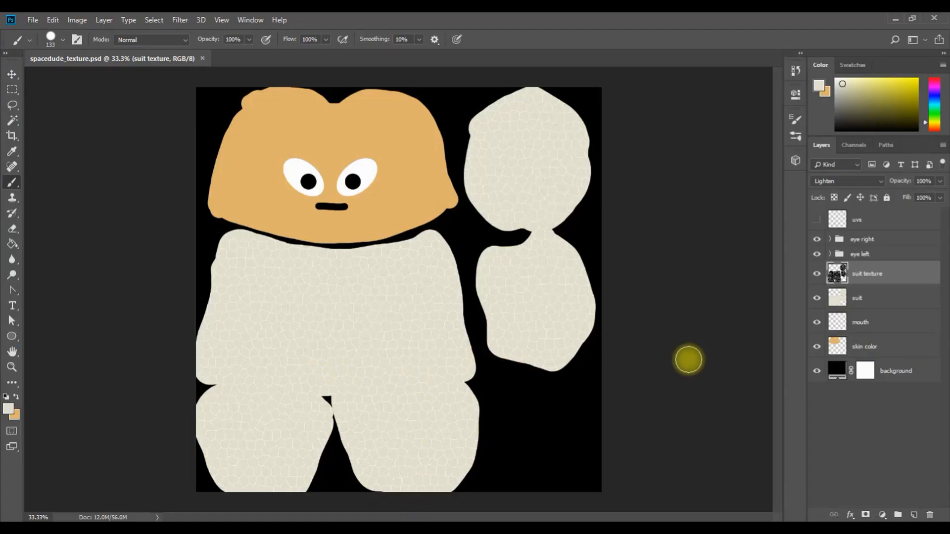
- Show the uvs layer and add a new layer named "zipper" above the suit texture layer
click(817, 220)
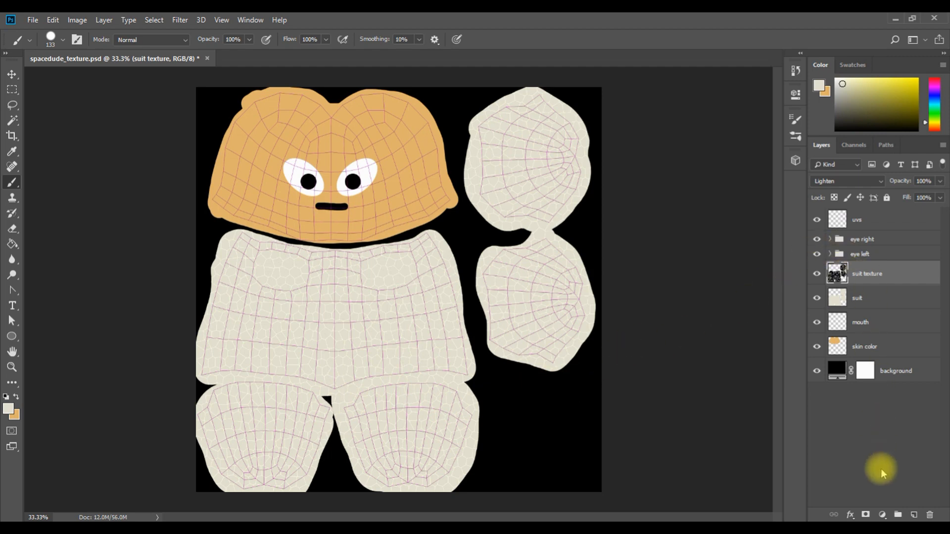
click(913, 516)
double_click(866, 273)
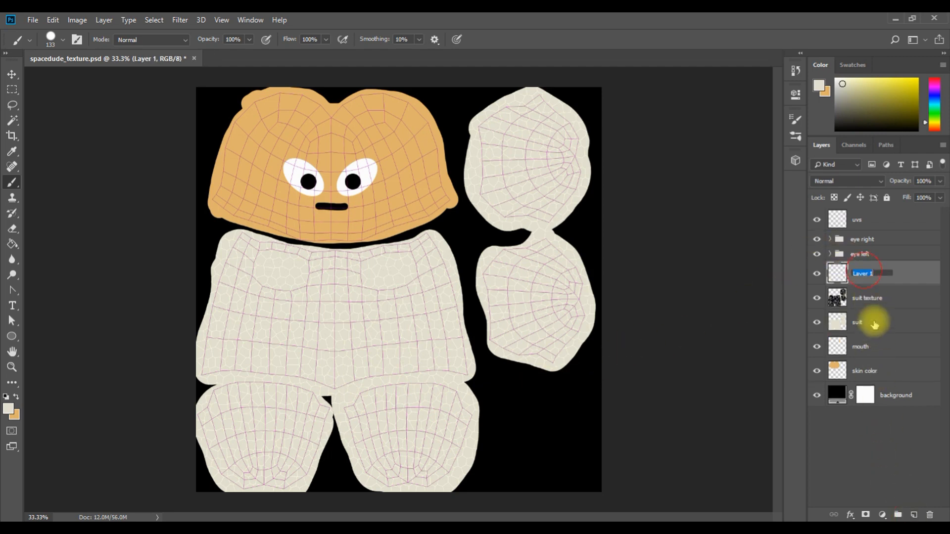
text(zipper)
key(Return)
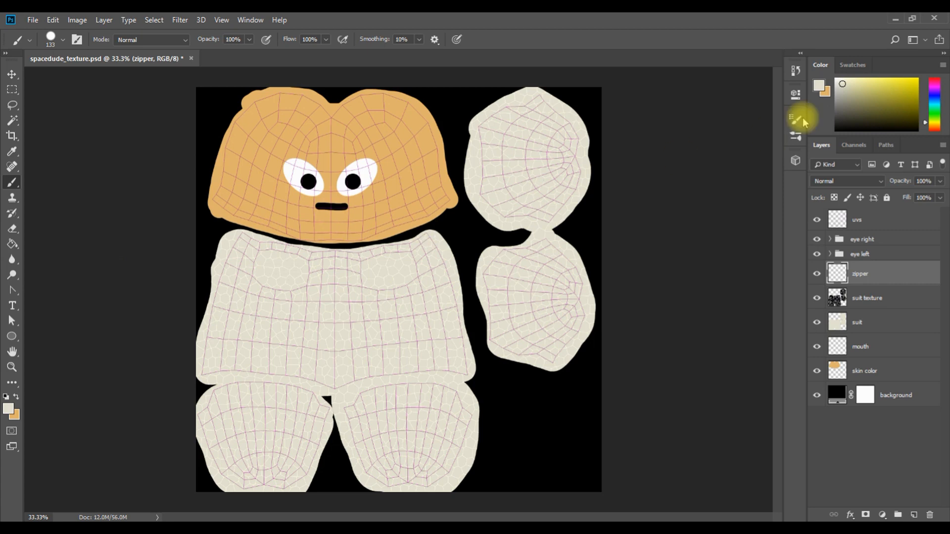
- Paint a grey band along the torso shell's neckline on the zipper layer, using a mid grey 31 px brush
click(836, 104)
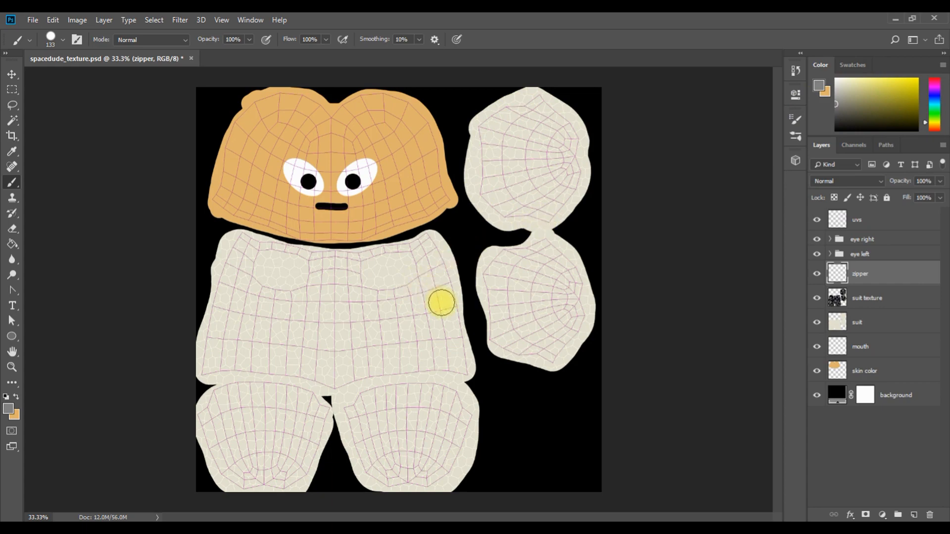
scroll(441, 303, up, 3)
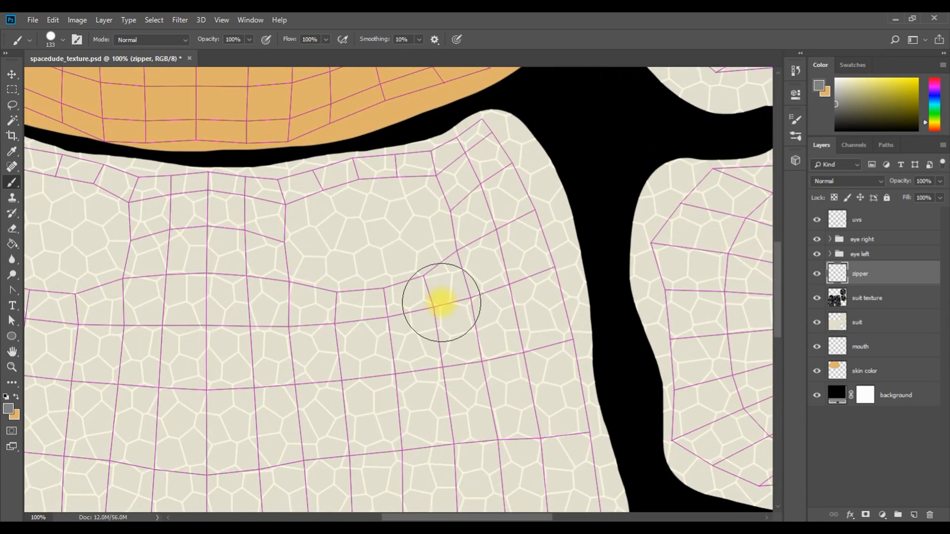
right_click(456, 187)
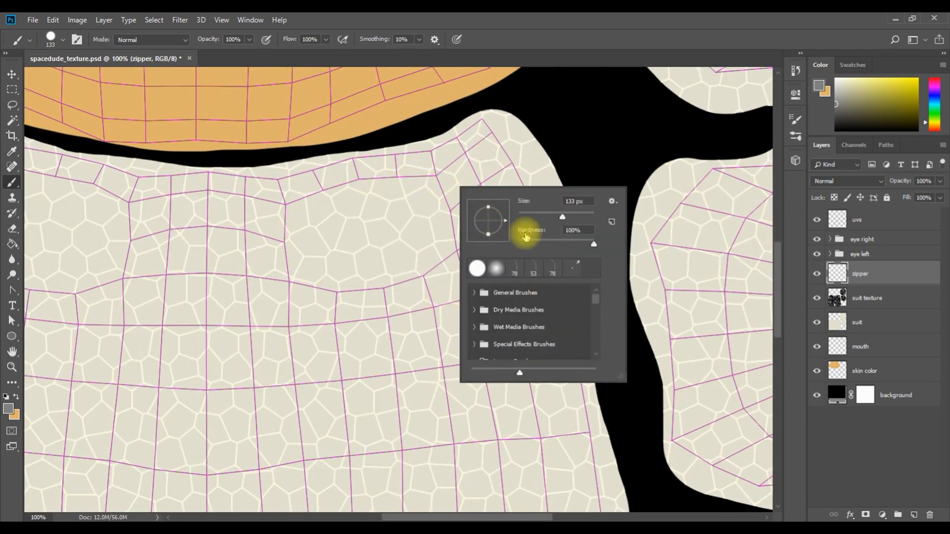
drag(561, 217, 548, 218)
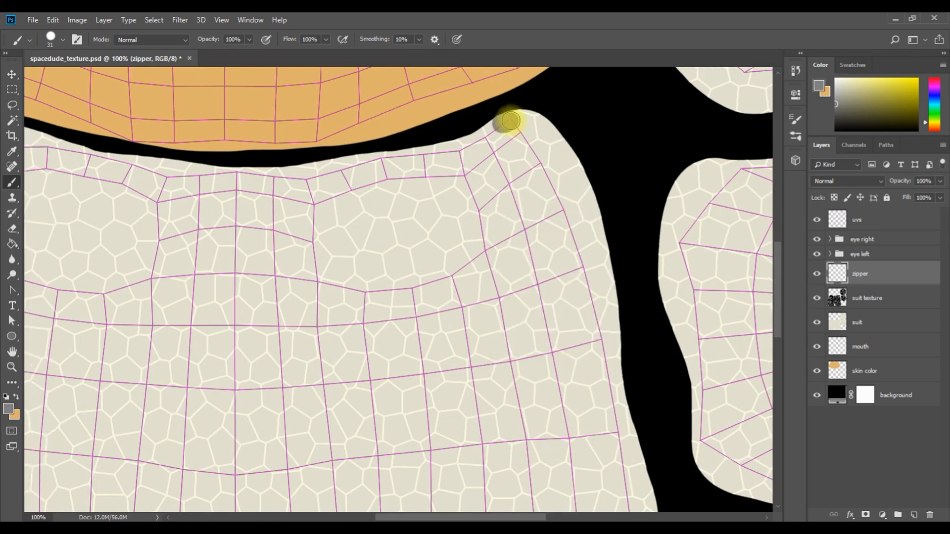
mouse_move(494, 130)
mouse_down()
mouse_move(303, 181)
mouse_move(171, 177)
mouse_move(52, 145)
mouse_up()
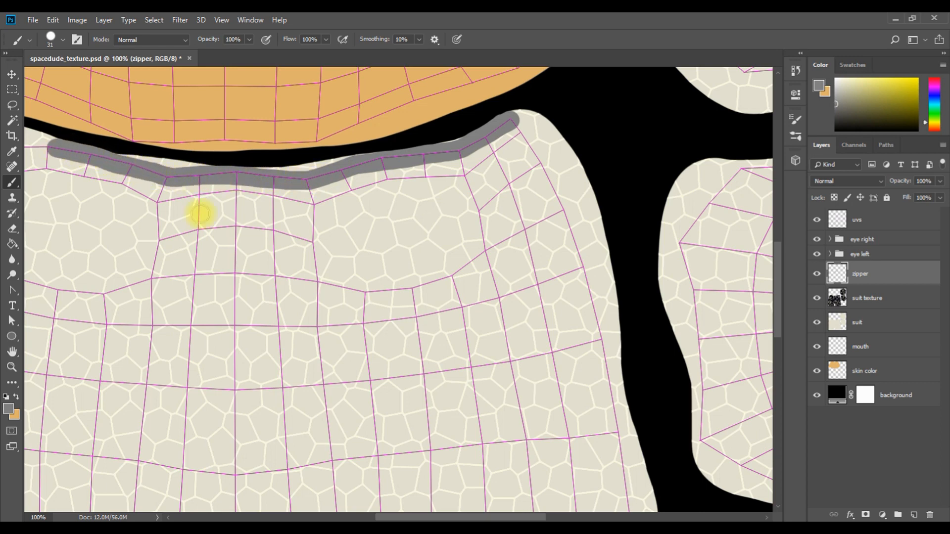
drag(504, 517, 424, 501)
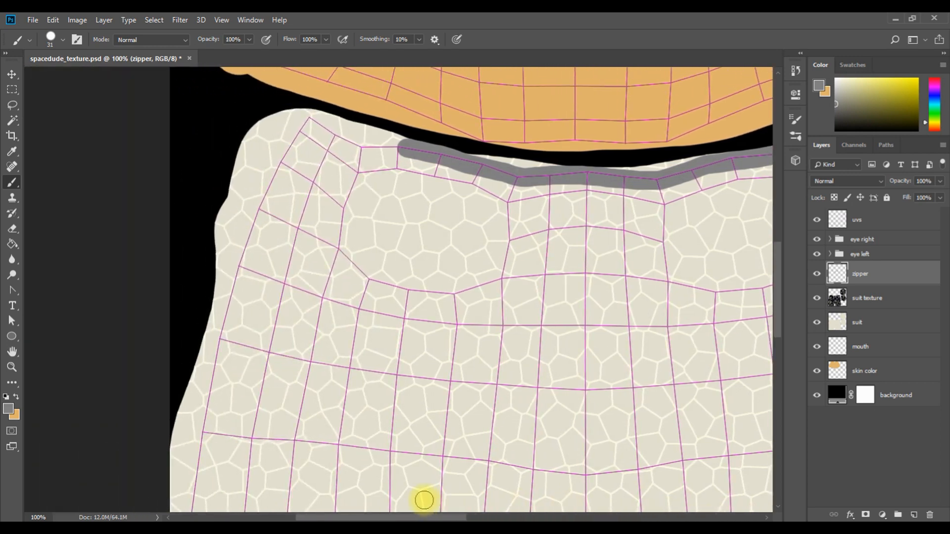
- Continue the grey band along the torso shell's UV border, down both sides and across the waist edge
drag(396, 148, 368, 148)
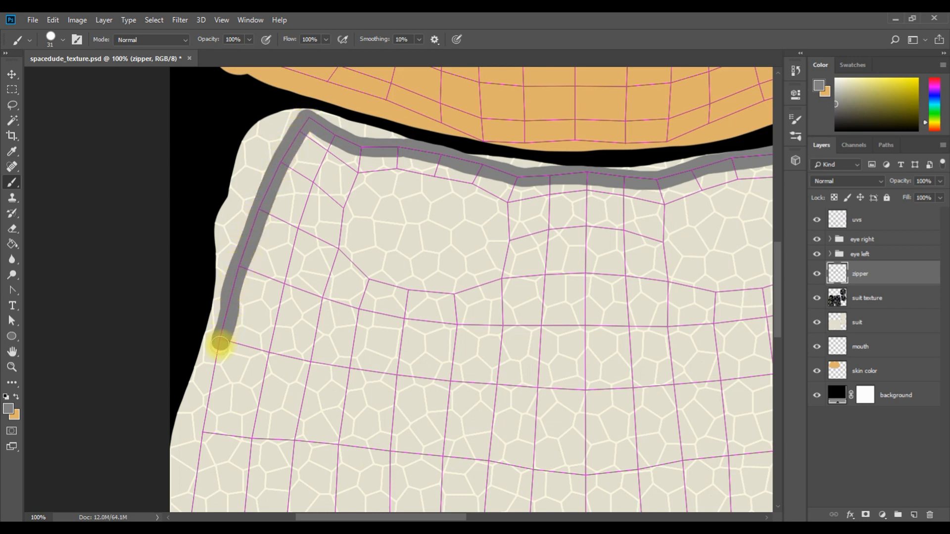
scroll(215, 367, down, 5)
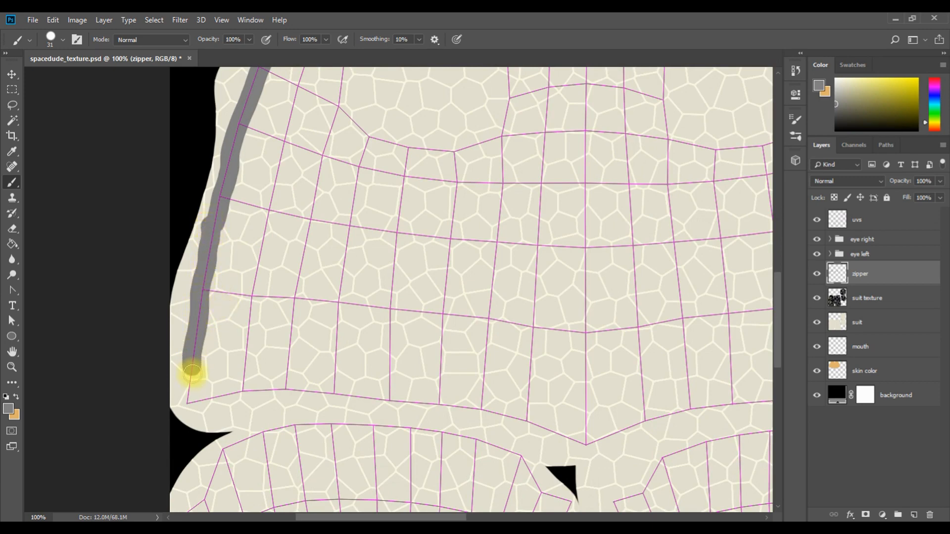
scroll(208, 402, down, 3)
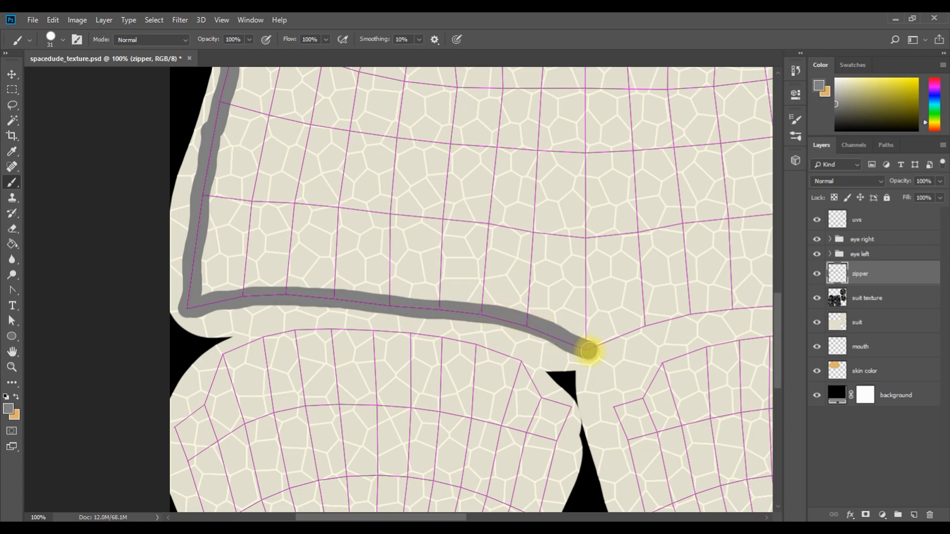
scroll(598, 343, down, 3)
scroll(598, 343, right, 8)
drag(287, 275, 679, 231)
scroll(679, 231, up, 7)
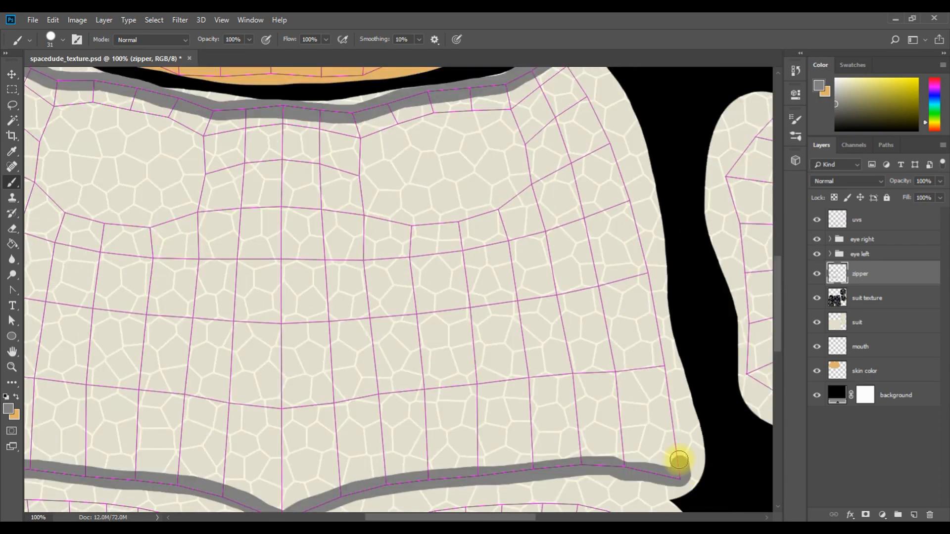
drag(679, 460, 628, 194)
scroll(628, 194, up, 5)
drag(559, 150, 630, 296)
- Paint grey bands along the UV borders all the way around both leg shells
scroll(630, 296, down, 20)
mouse_move(310, 228)
mouse_down()
mouse_move(392, 169)
mouse_move(640, 176)
mouse_move(692, 257)
mouse_up()
scroll(692, 258, down, 2)
mouse_move(692, 216)
mouse_down()
mouse_move(670, 285)
mouse_move(371, 381)
mouse_move(311, 193)
mouse_up()
scroll(382, 191, left, 7)
scroll(382, 191, up, 1)
mouse_move(151, 250)
mouse_down()
mouse_move(188, 204)
mouse_move(354, 155)
mouse_move(544, 240)
mouse_up()
scroll(545, 240, down, 2)
mouse_move(545, 240)
mouse_down()
mouse_move(513, 330)
mouse_move(468, 388)
mouse_move(353, 410)
mouse_move(215, 370)
mouse_move(158, 222)
mouse_up()
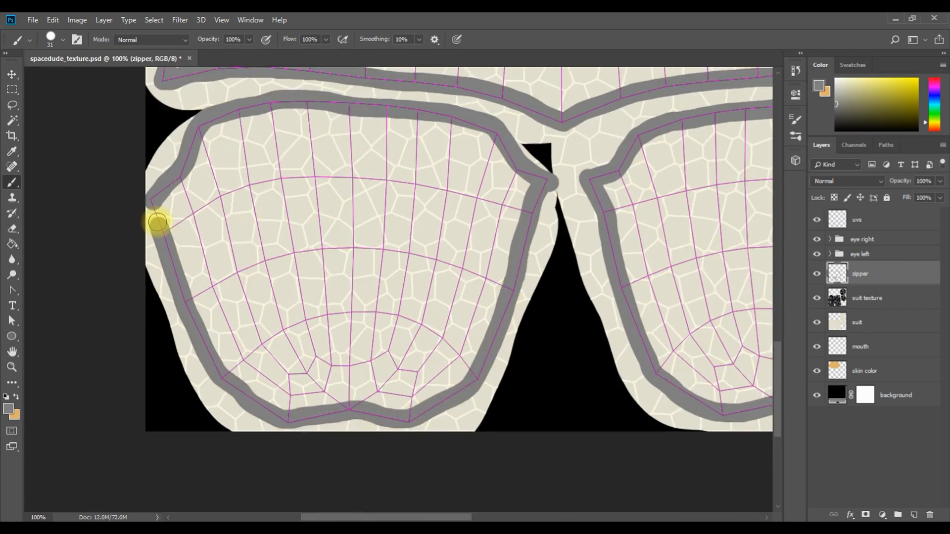
- Save the texture PSD, then switch to Maya to show the updated texture on the character
click(30, 20)
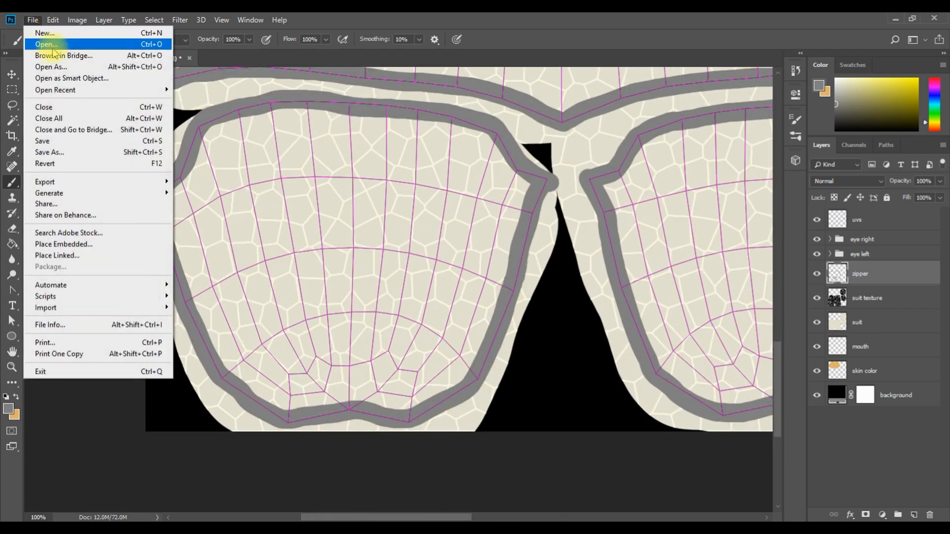
click(65, 141)
mouse_move(418, 439)
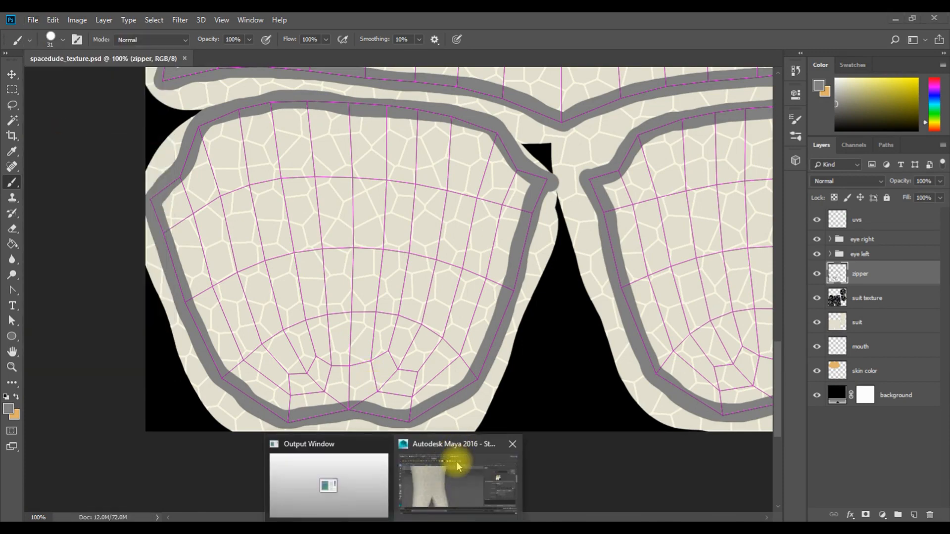
click(450, 459)
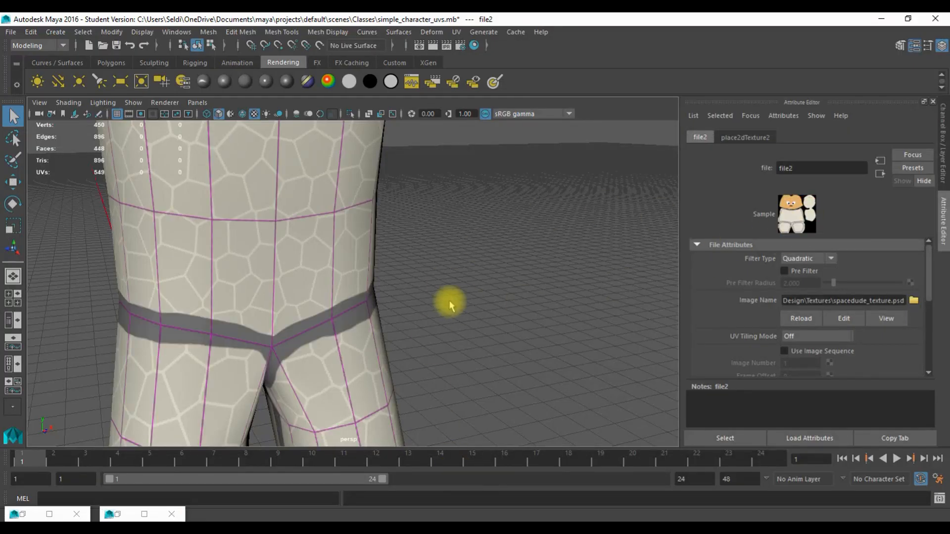
- Inspect the grey bands on the character's waist, crotch, centre back seam and arm seams
scroll(438, 311, down, 5)
scroll(420, 286, up, 3)
drag(386, 217, 145, 294)
drag(233, 217, 317, 274)
scroll(295, 288, up, 5)
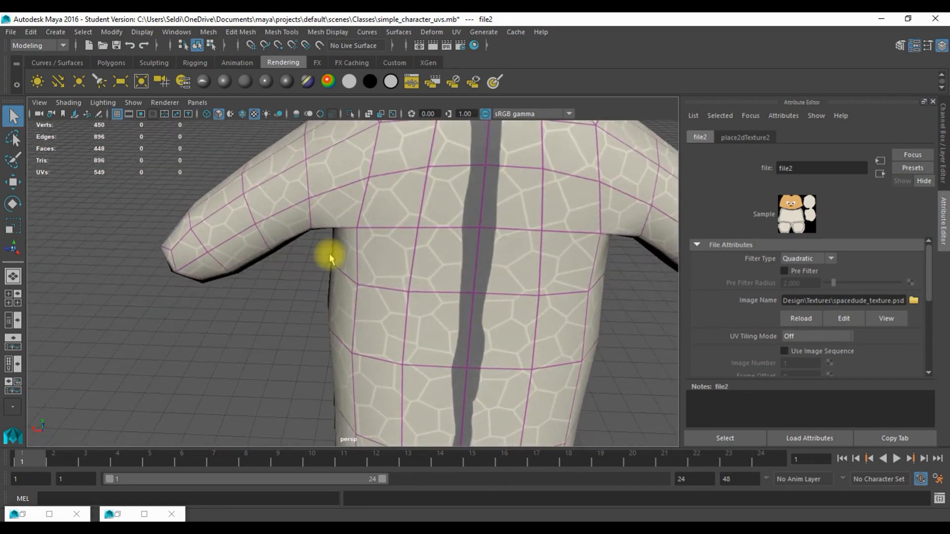
drag(371, 218, 299, 348)
scroll(437, 354, up, 3)
scroll(394, 187, up, 3)
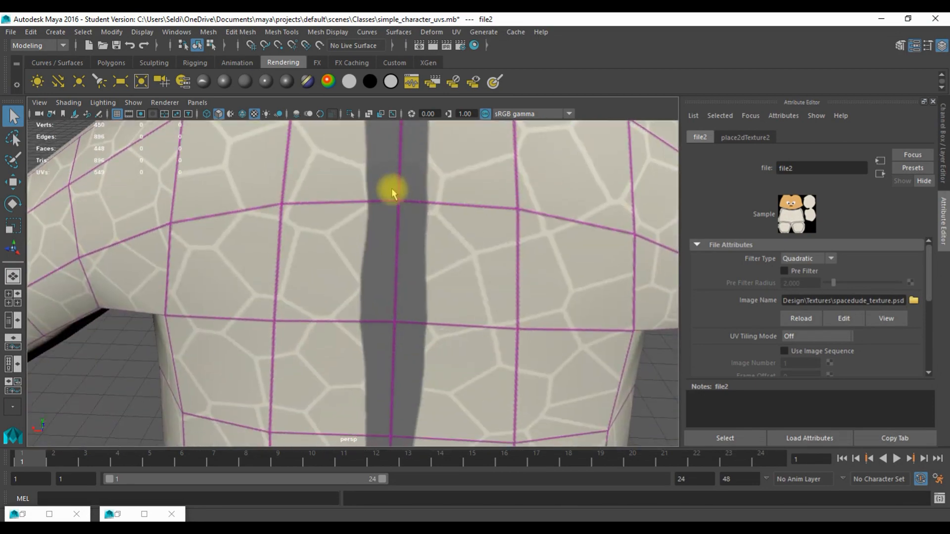
drag(419, 401, 400, 228)
drag(391, 319, 391, 198)
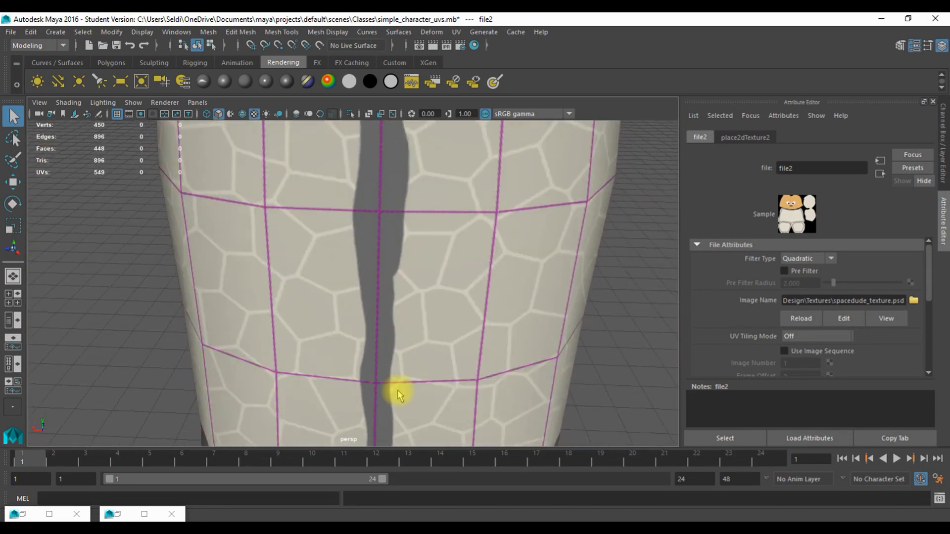
drag(399, 393, 394, 286)
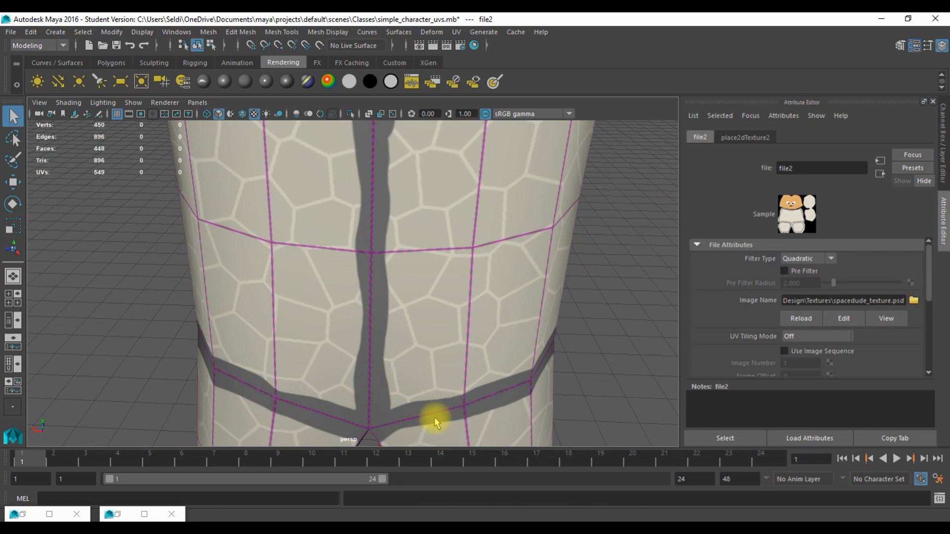
drag(248, 263, 323, 257)
scroll(272, 289, down, 5)
drag(273, 291, 365, 212)
- Return to Photoshop and paint grey bands along the UV borders of the two arm shells
mouse_move(529, 127)
mouse_down()
mouse_move(339, 238)
mouse_move(502, 478)
mouse_move(634, 333)
mouse_move(528, 126)
mouse_up()
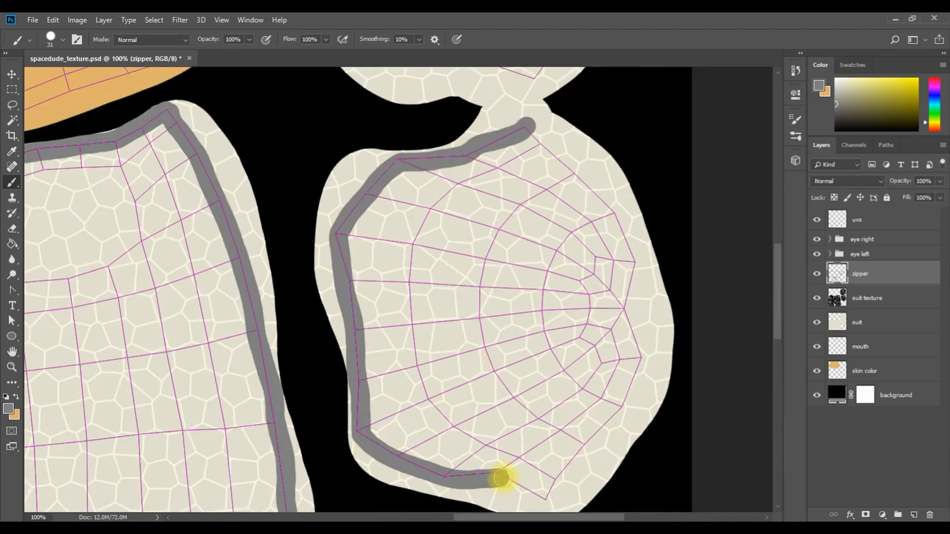
drag(529, 109, 529, 185)
mouse_move(510, 81)
mouse_down()
mouse_move(366, 150)
mouse_move(328, 241)
mouse_move(359, 424)
mouse_move(555, 448)
mouse_move(612, 266)
mouse_move(508, 82)
mouse_up()
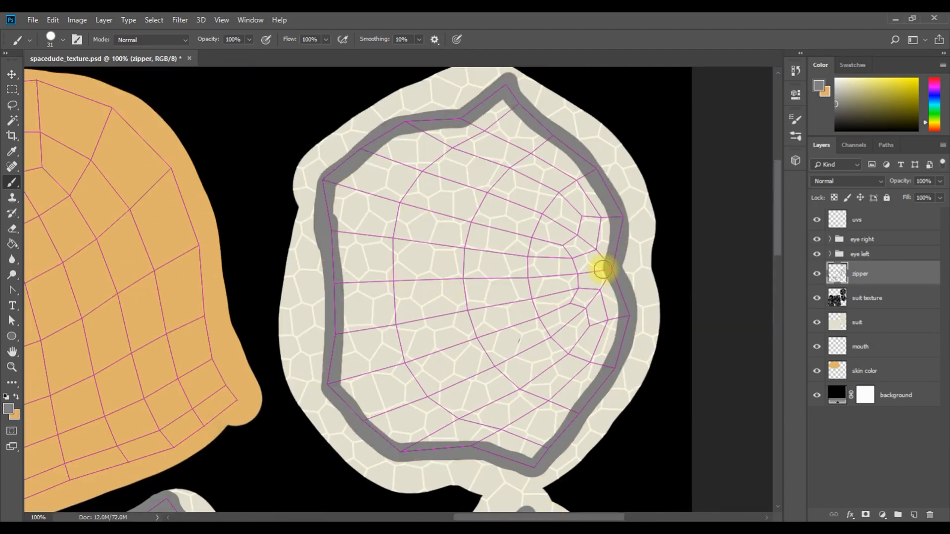
- Apply a Pattern Overlay to the zipper layer with the diagonal stripe pattern at 100% opacity and 100% scale
double_click(900, 278)
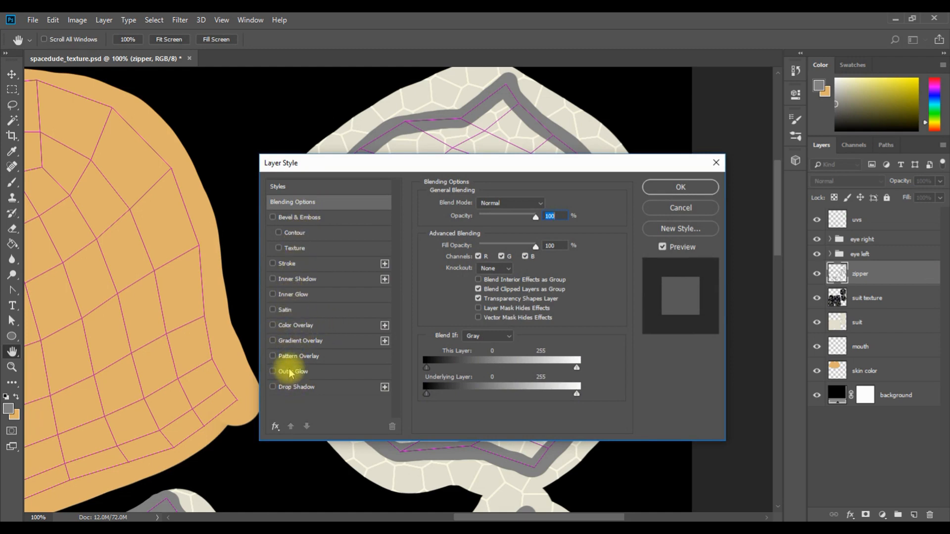
click(325, 355)
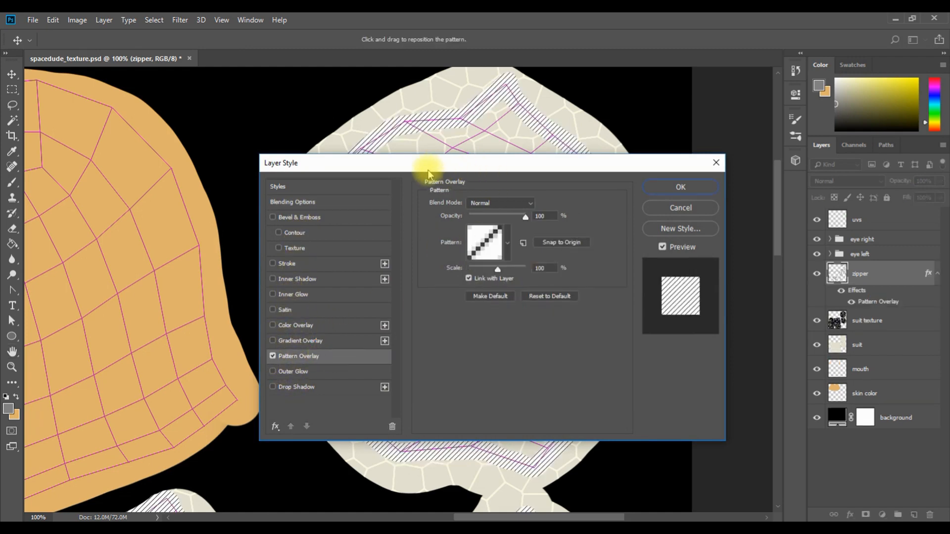
drag(382, 170, 514, 216)
scroll(272, 315, down, 10)
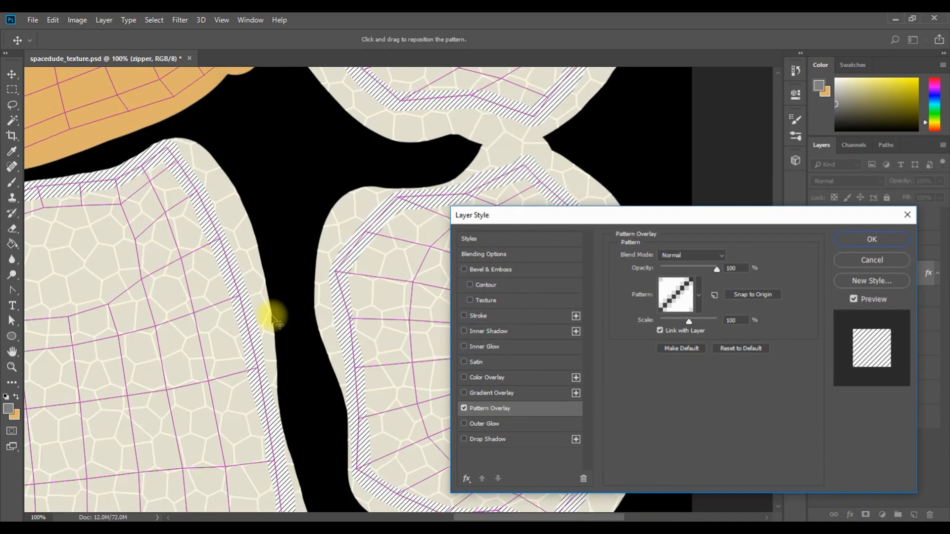
scroll(271, 317, down, 3)
click(699, 295)
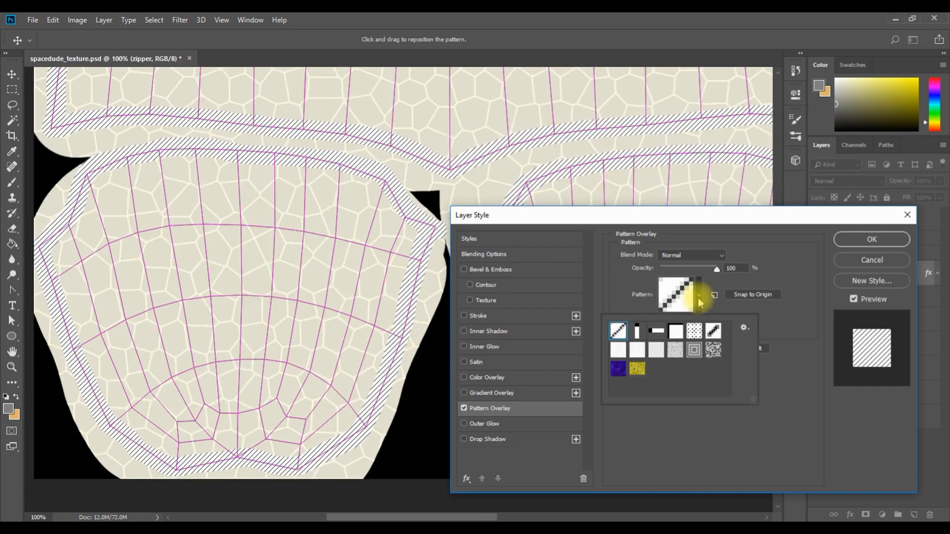
click(693, 286)
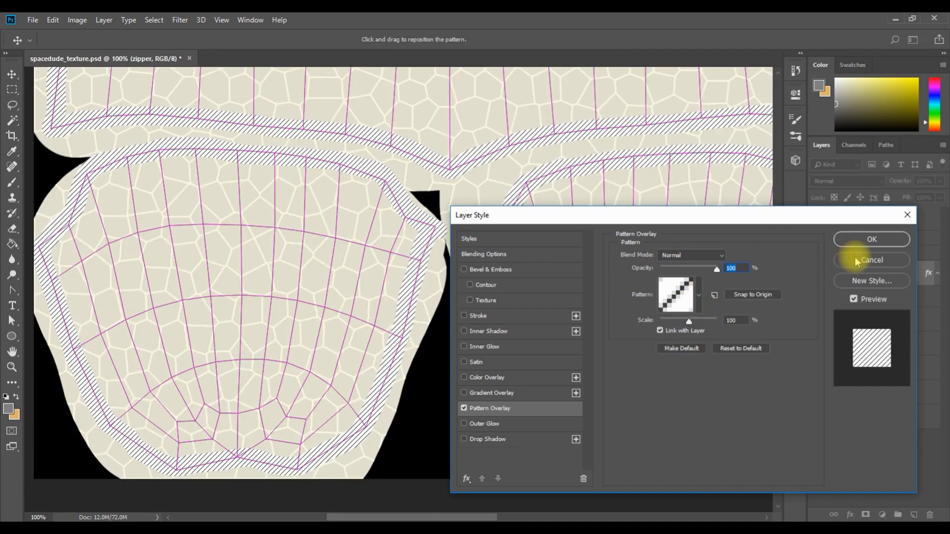
click(872, 239)
- Save the PSD with the striped zipper effect and switch to Maya to view it on the model
click(33, 20)
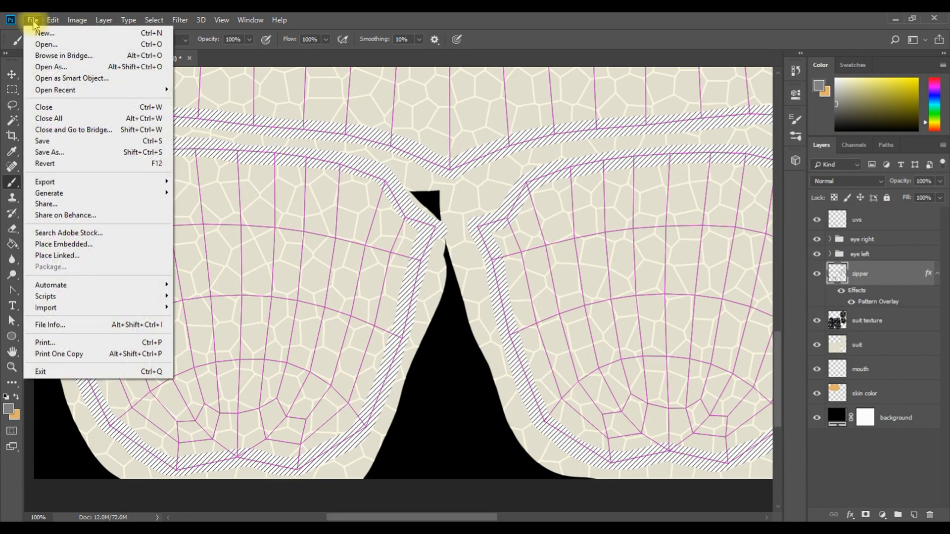
click(49, 141)
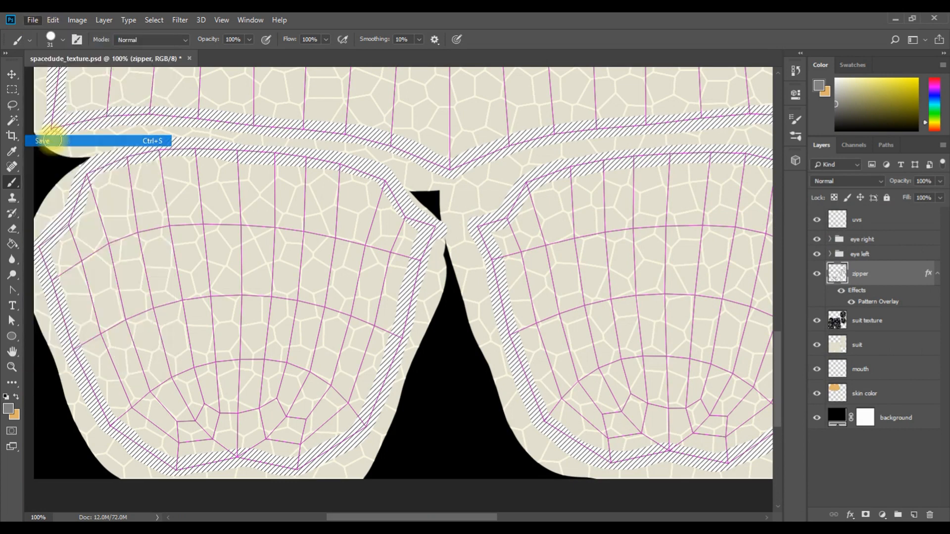
mouse_move(408, 518)
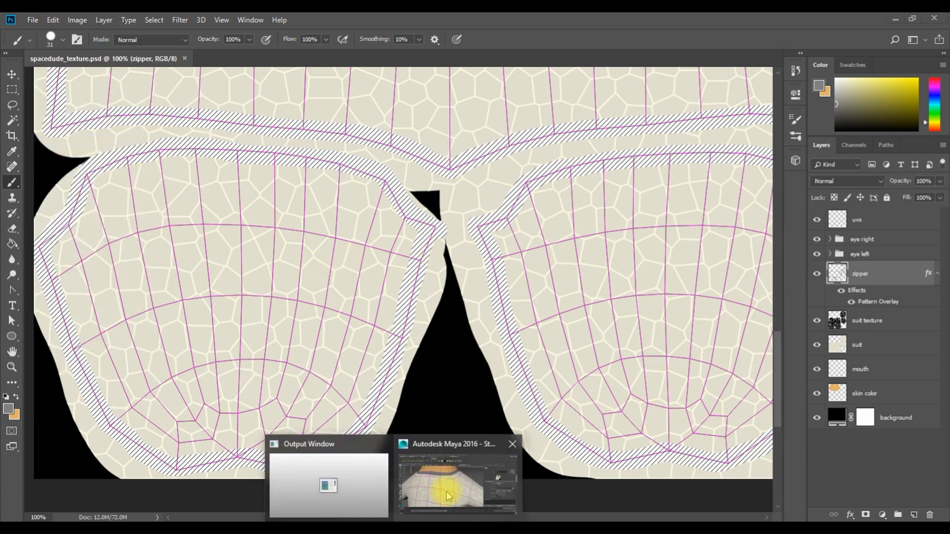
click(445, 477)
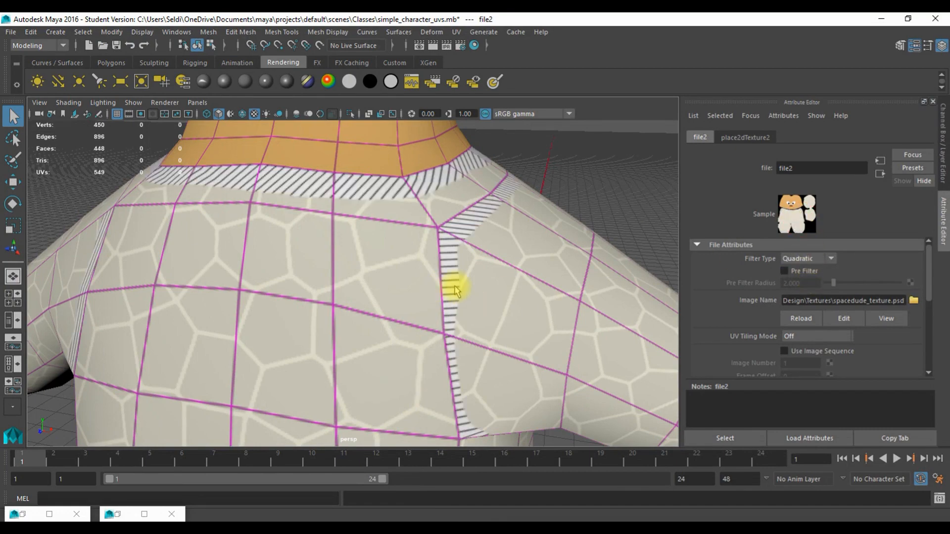
- Inspect the striped zipper seams around the character's neck, shoulders and back, then the whole figure from the front
scroll(501, 341, down, 5)
scroll(501, 340, up, 4)
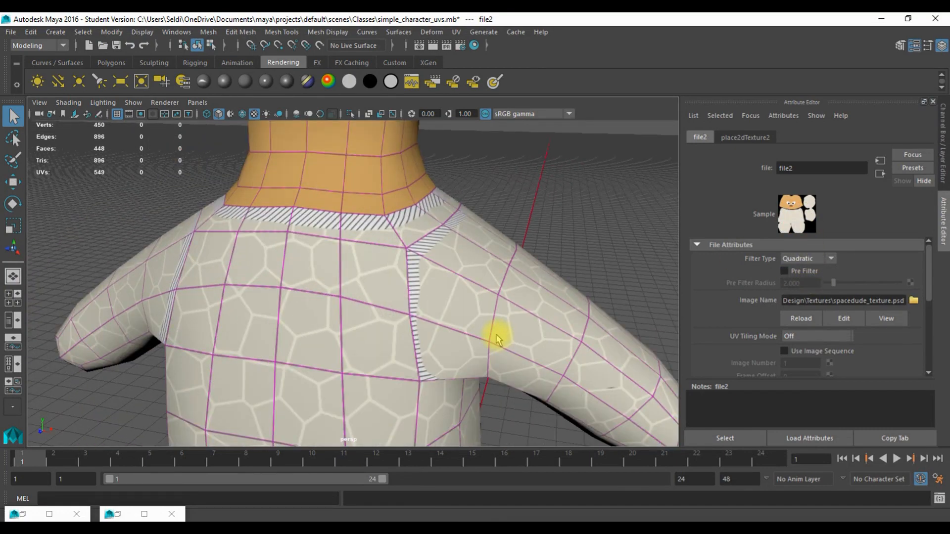
drag(474, 313, 311, 331)
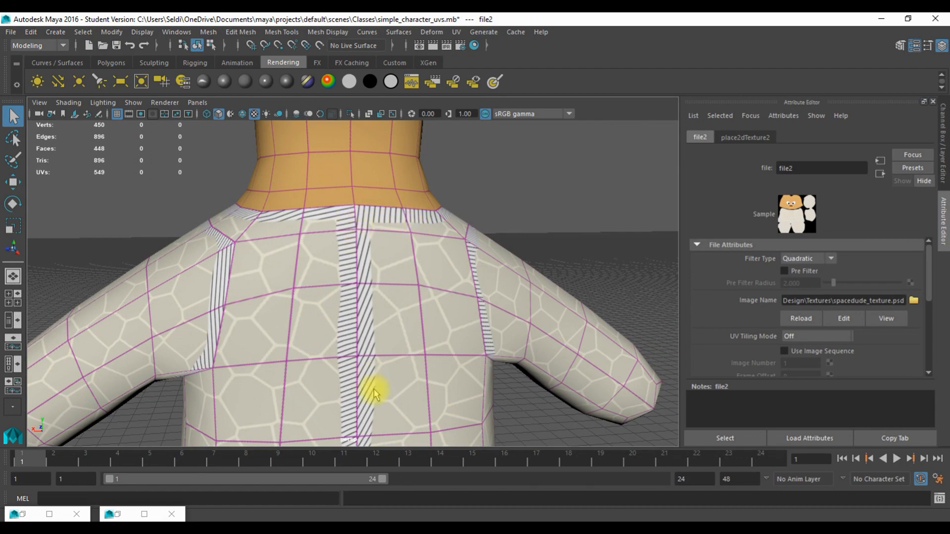
drag(415, 377, 404, 329)
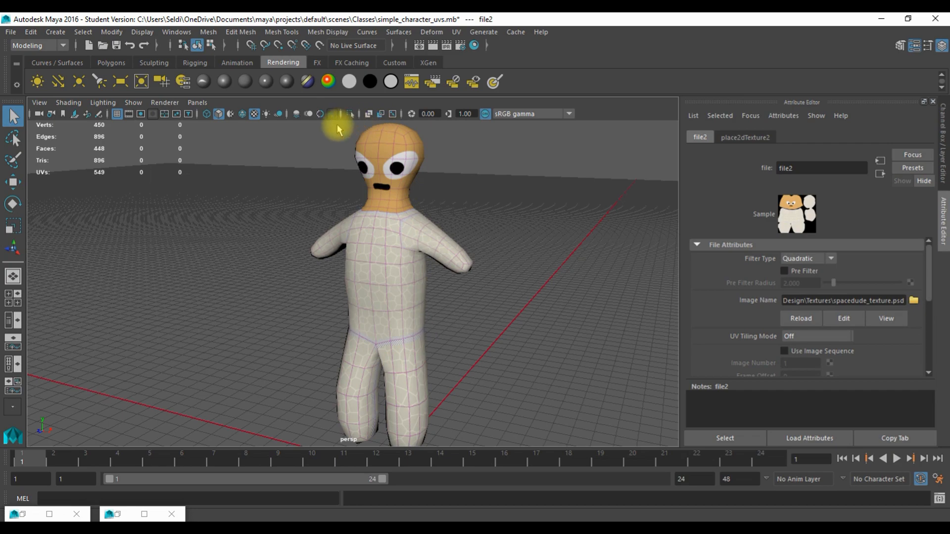
drag(355, 257, 310, 308)
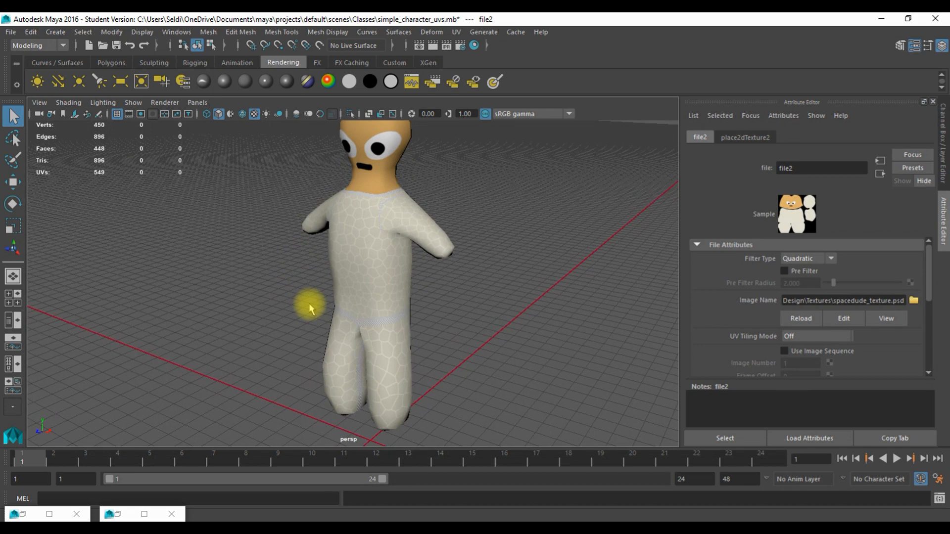